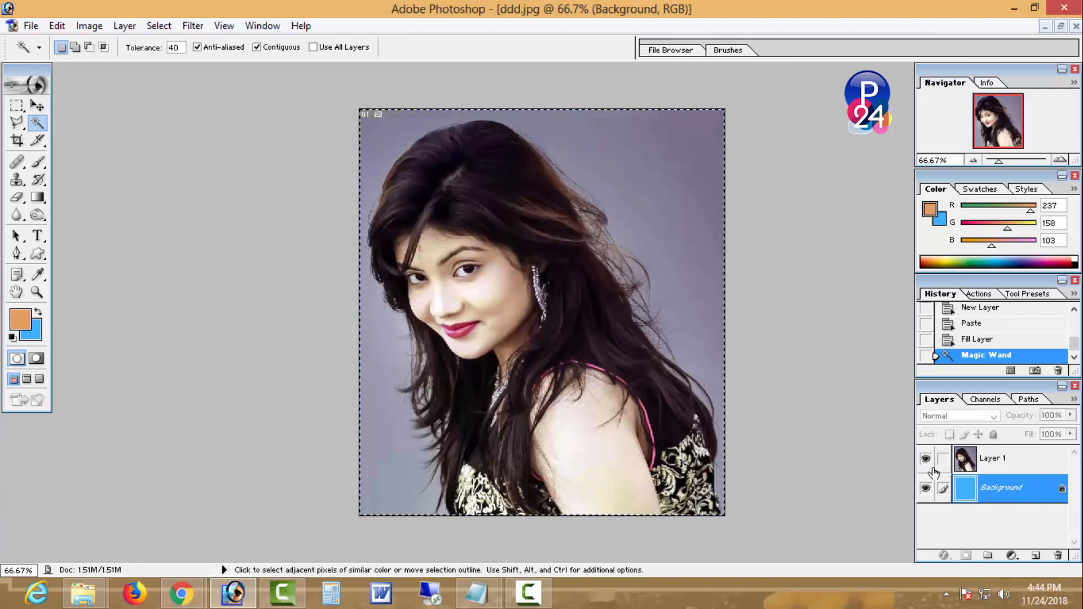
Clear the current selection and select the grey backdrop around the woman on Layer 1 with the Magic Wand.
right_click(630, 208)
left_click(734, 316)
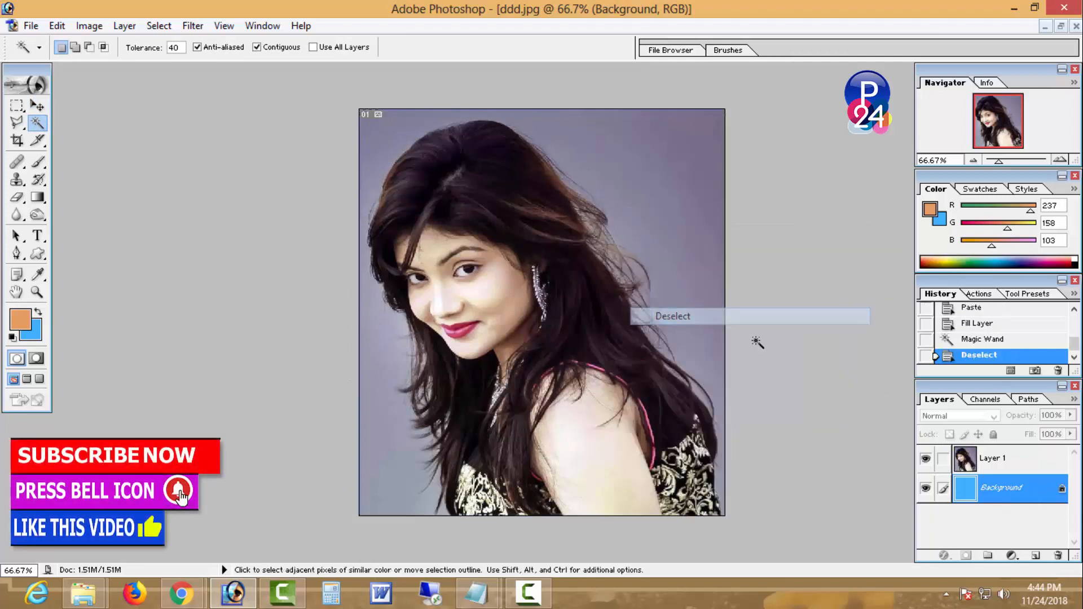
left_click(987, 461)
left_click(673, 273)
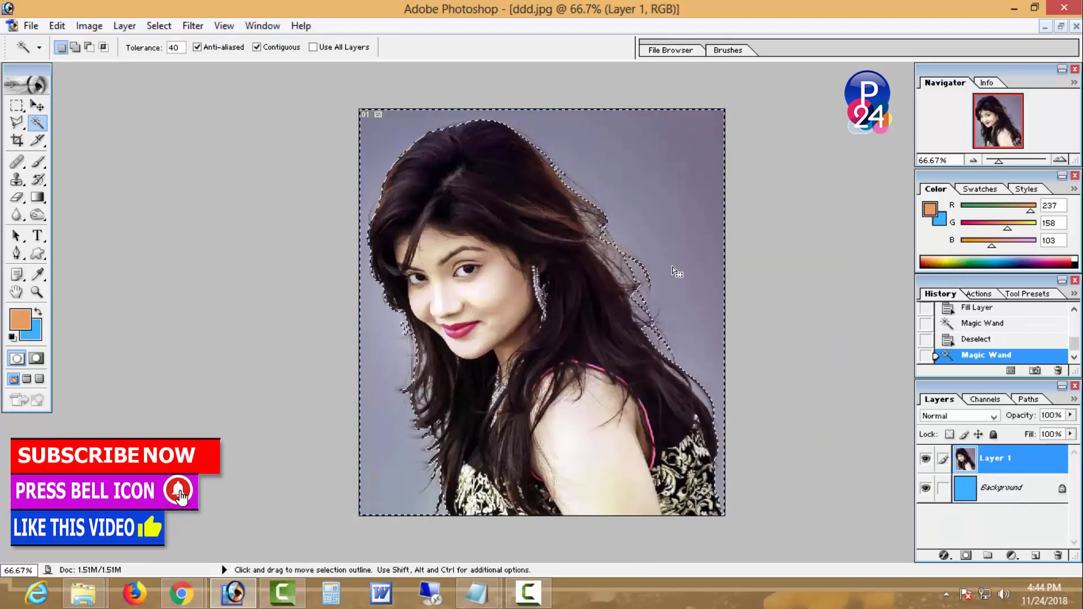
Try extending the backdrop selection with Similar and with an added Magic Wand area in the hair, undoing each attempt.
right_click(672, 272)
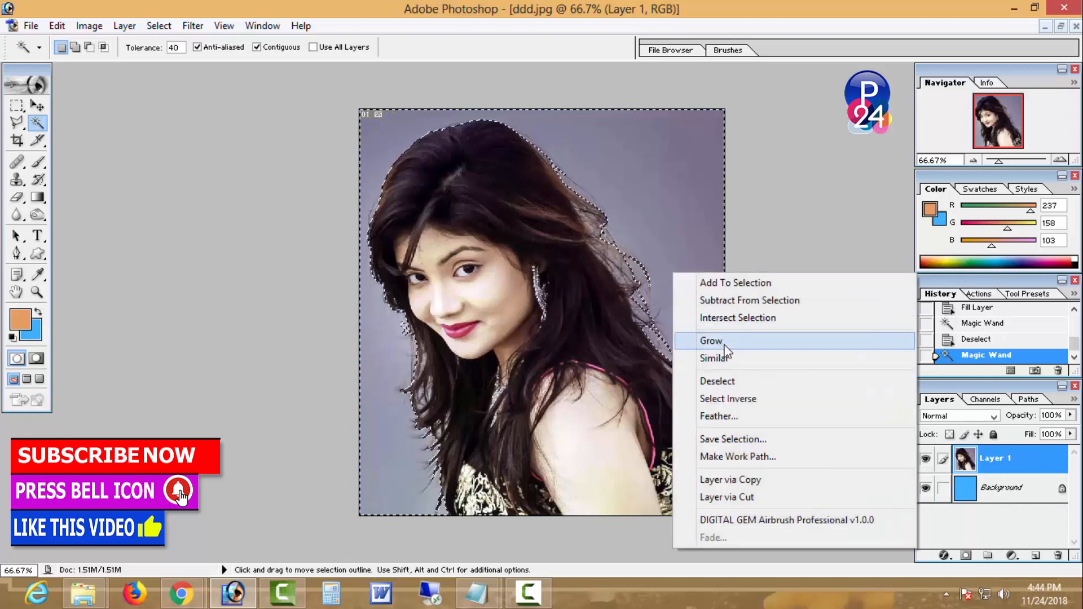
left_click(733, 368)
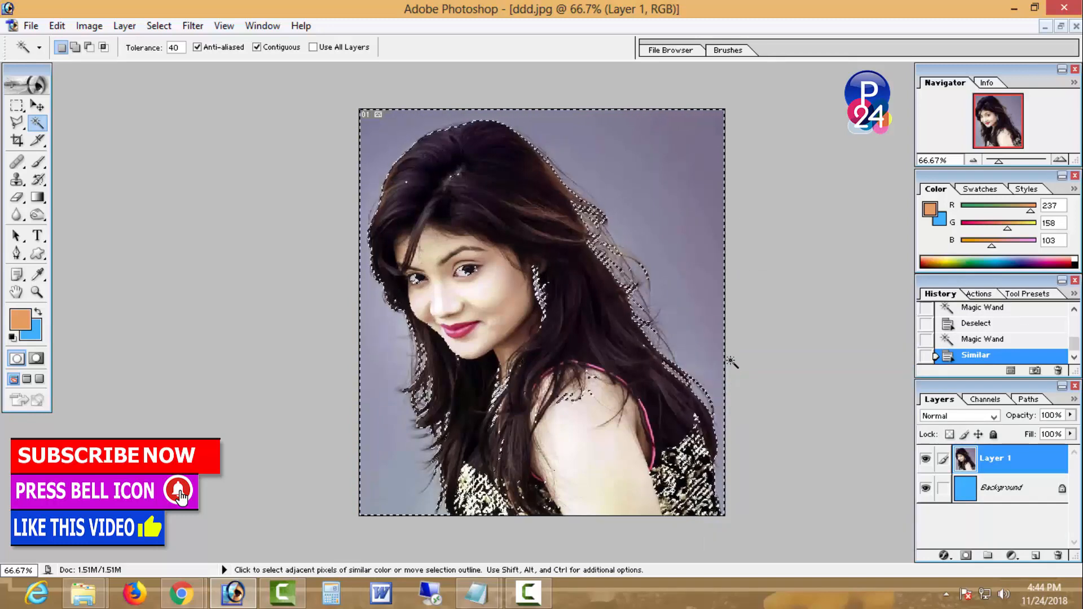
key("ctrl+z")
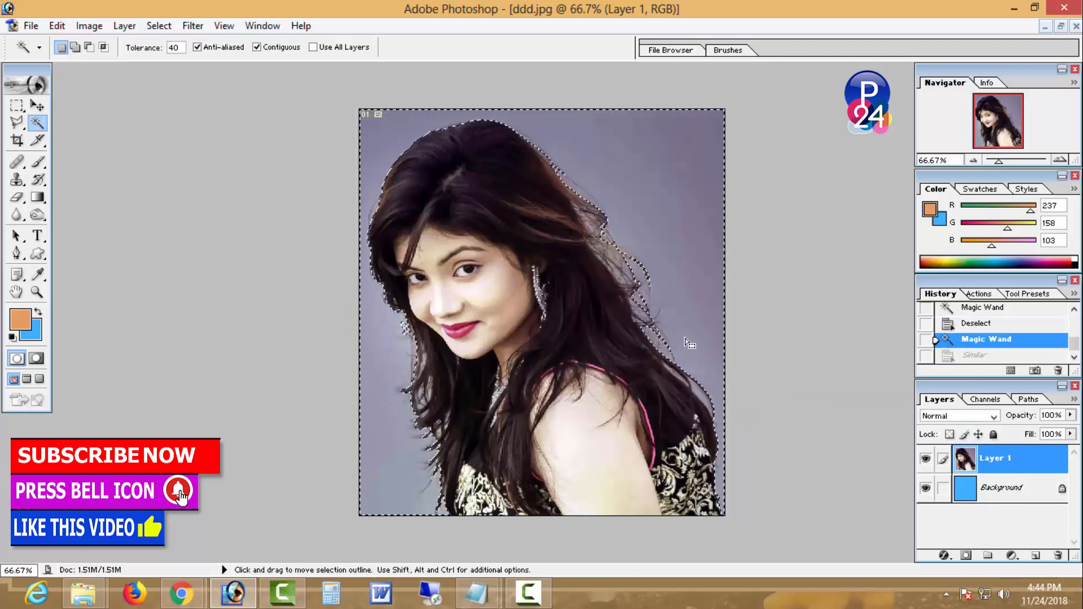
key("shift")
left_click(631, 275, "shift")
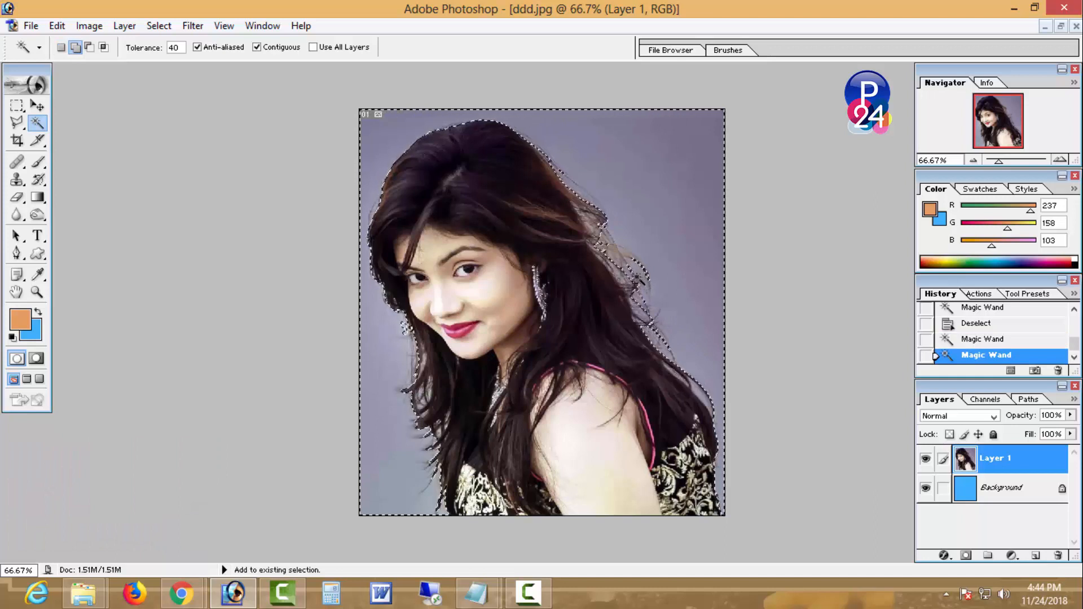
key("ctrl+z")
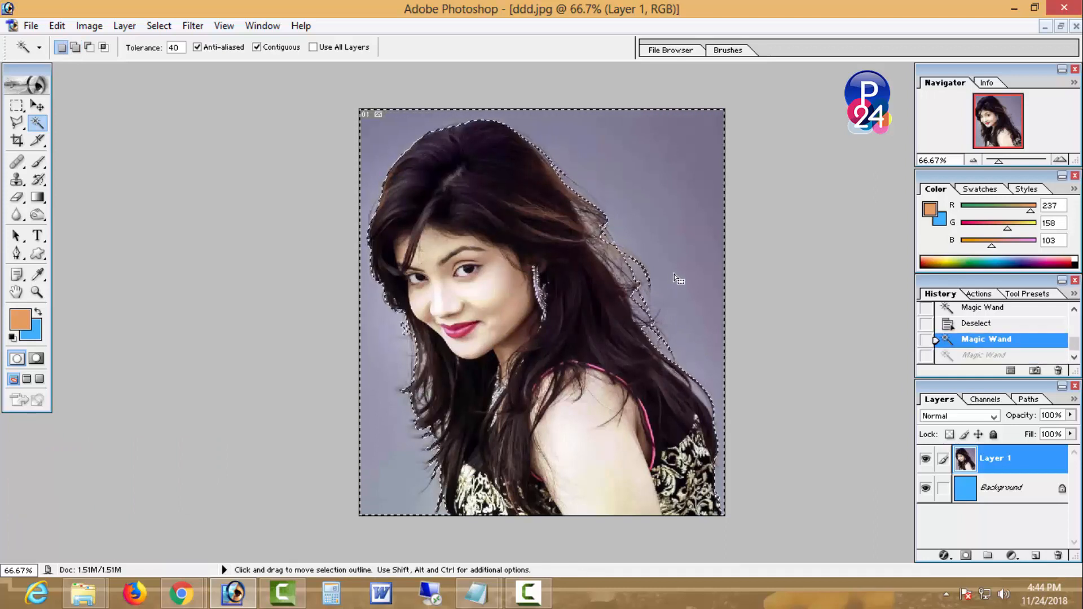
Add a backdrop patch beside the flyaway hair on the earring side with the Magic Wand, undoing the second addition.
left_click(655, 327, "ctrl")
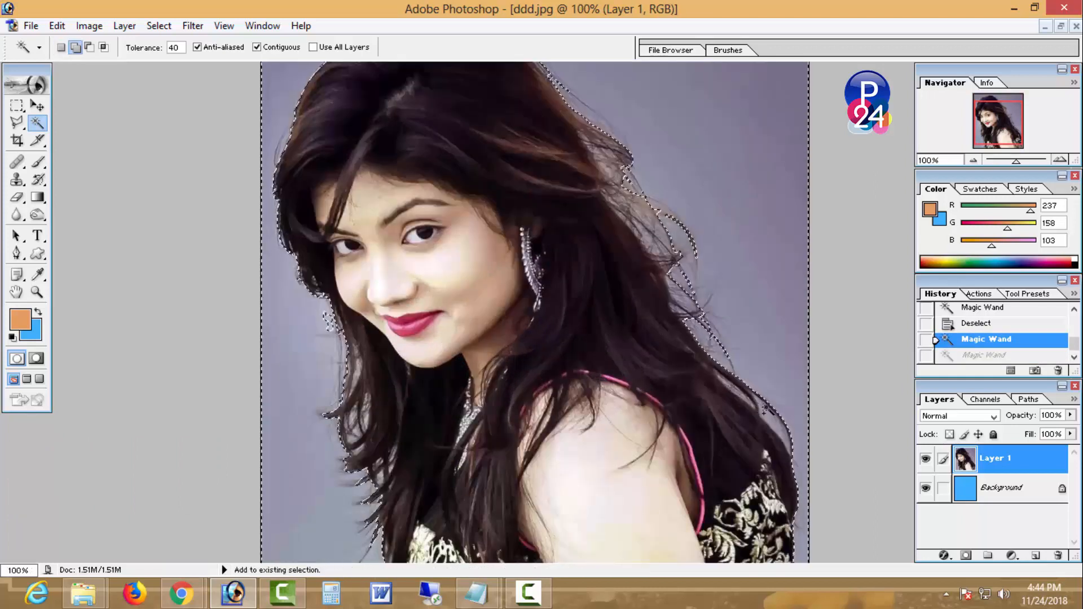
left_click(714, 331, "shift")
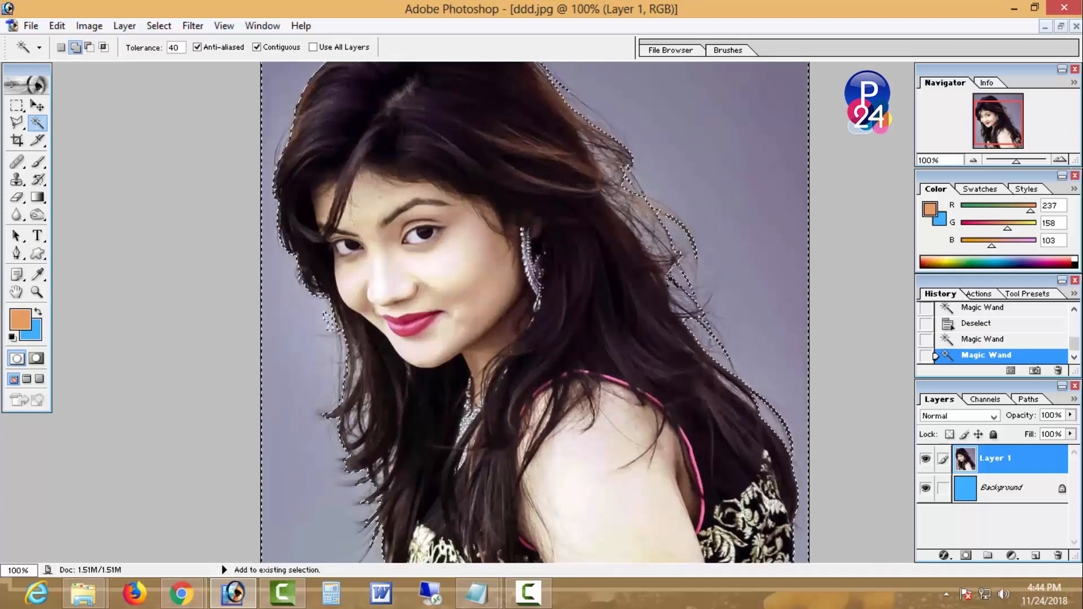
left_click(682, 289, "shift")
key("ctrl+z")
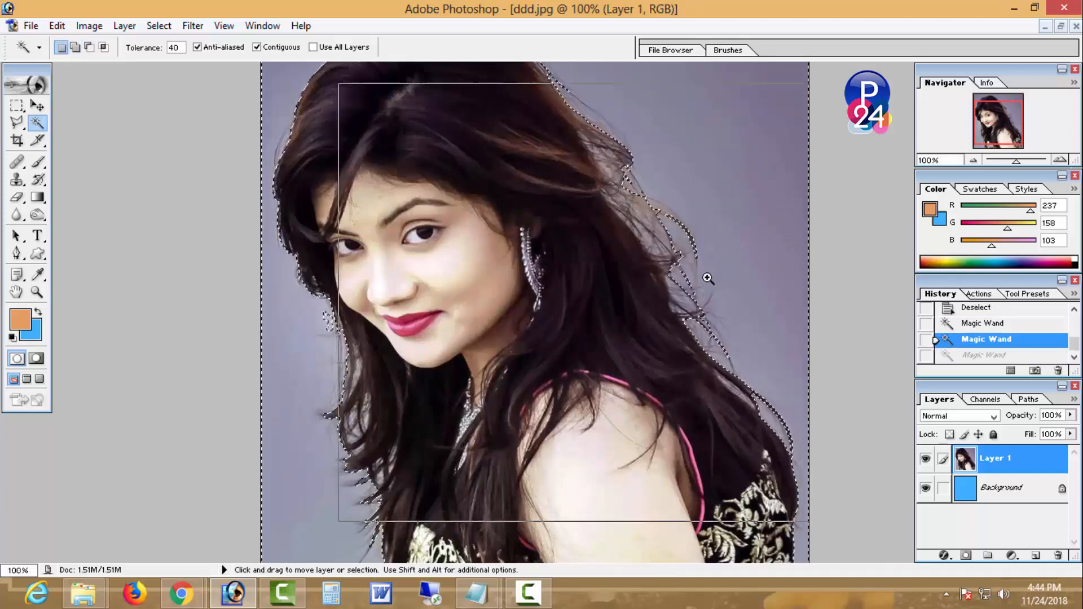
Add the small backdrop gaps between the hair curls on the side away from the earring to the selection with the Magic Wand.
key("ctrl+plus")
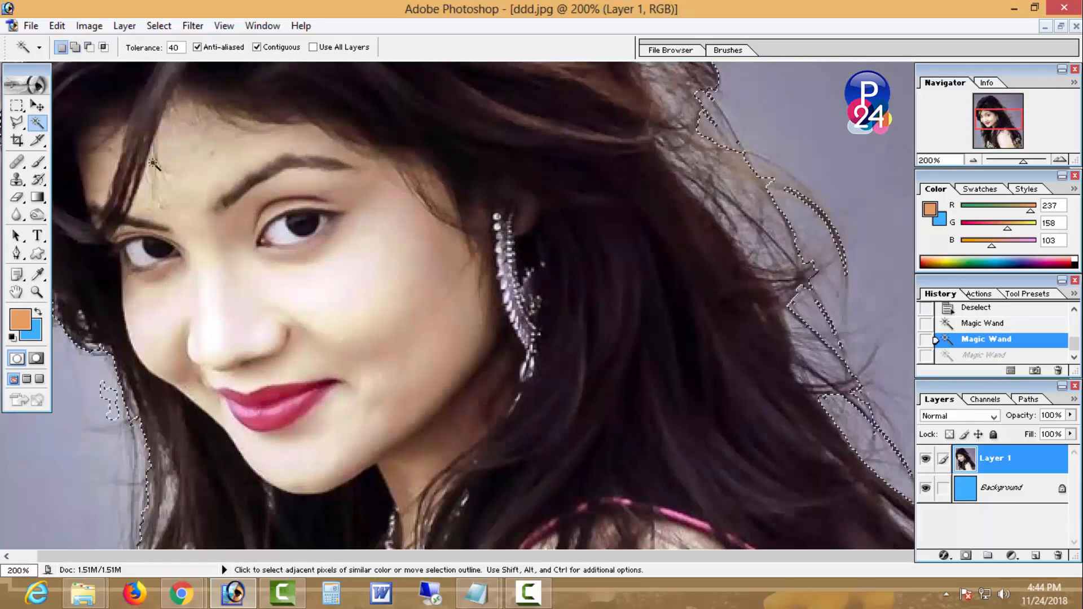
key("space")
left_click_drag(391, 433, 416, 262)
left_click_drag(333, 418, 334, 314)
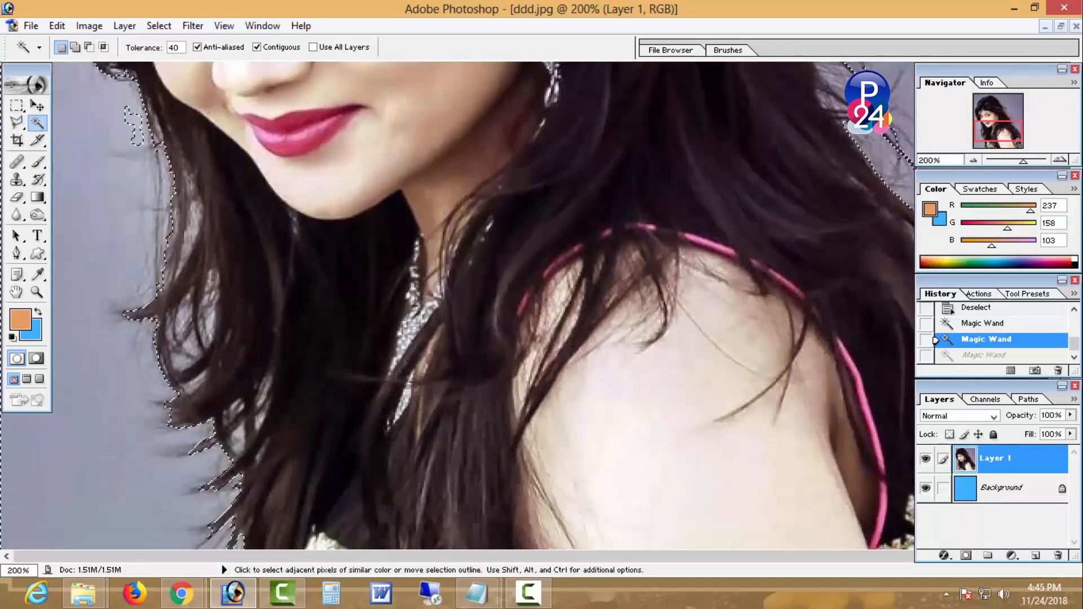
left_click(259, 421, "shift")
left_click(242, 407, "shift")
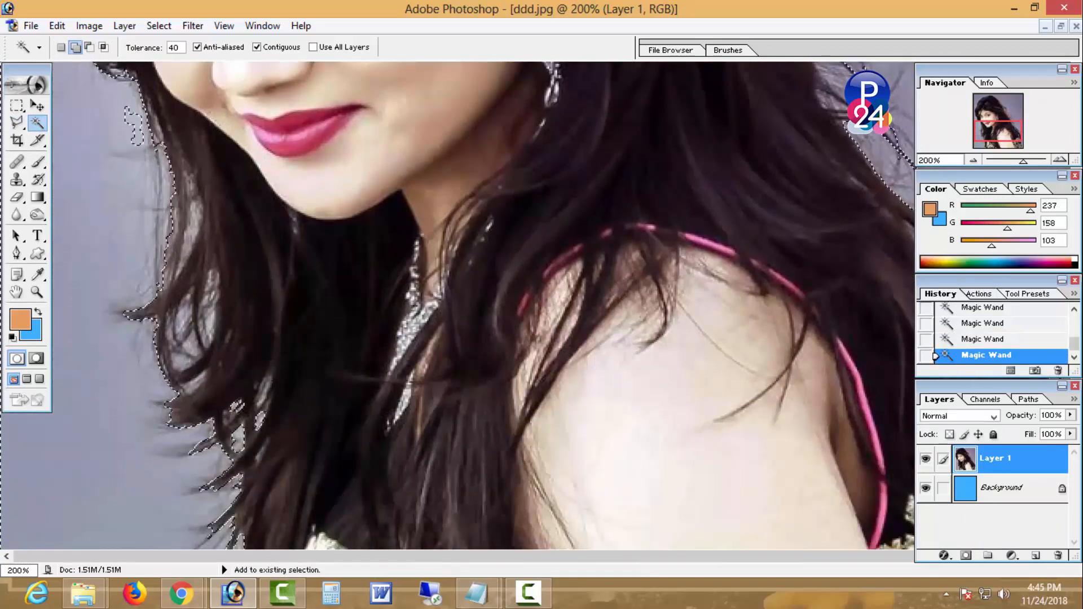
left_click(214, 324)
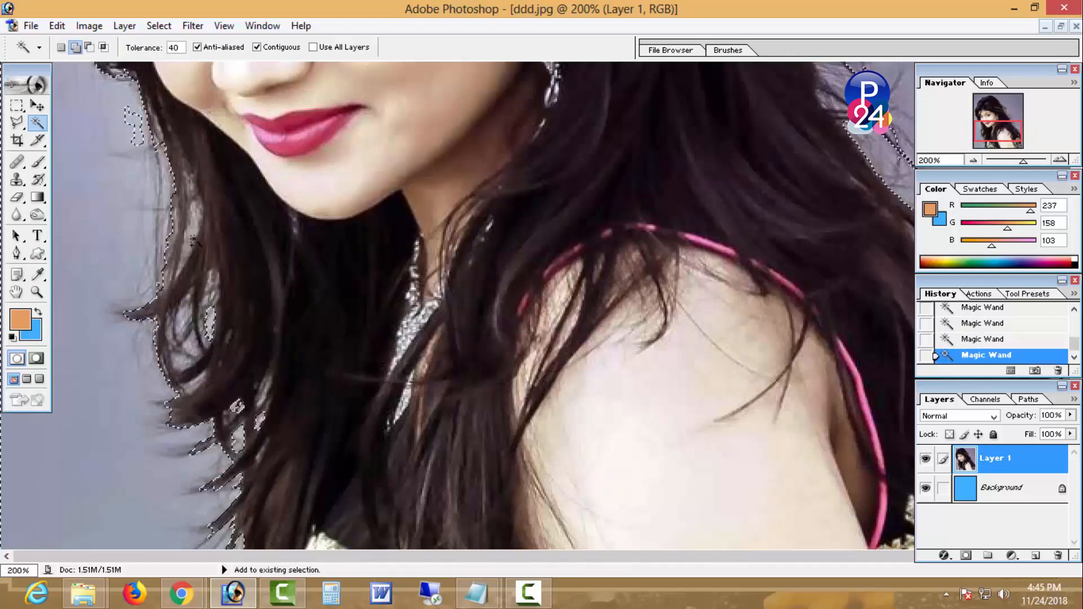
left_click(183, 353)
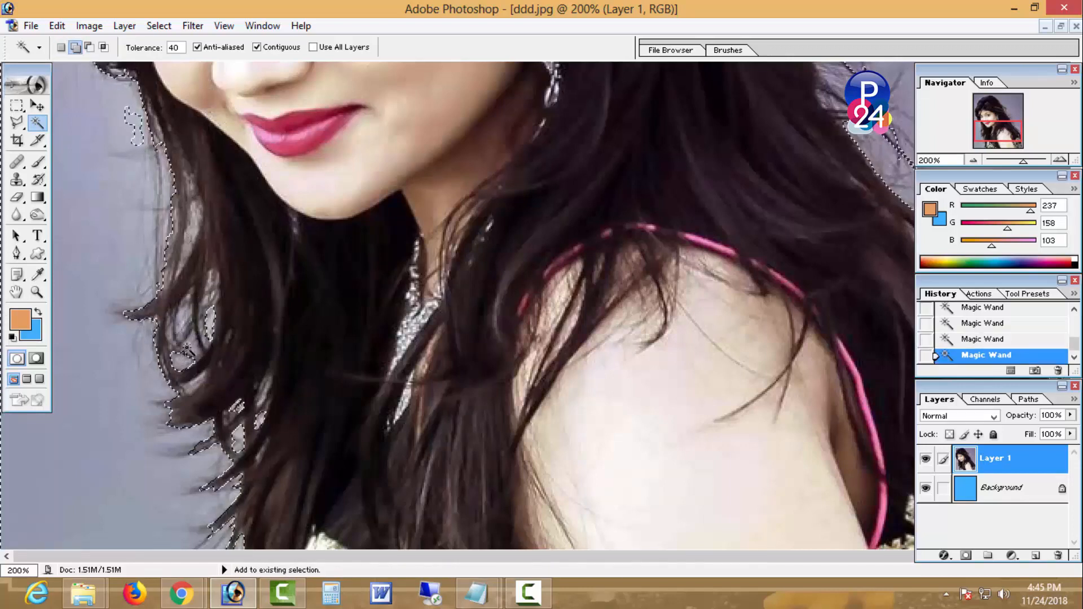
left_click(191, 341)
left_click(190, 313)
Try adding the backdrop gap in the flyaway hair on the earring side with the Magic Wand, and undo it.
key("space")
left_click_drag(341, 331, 316, 529)
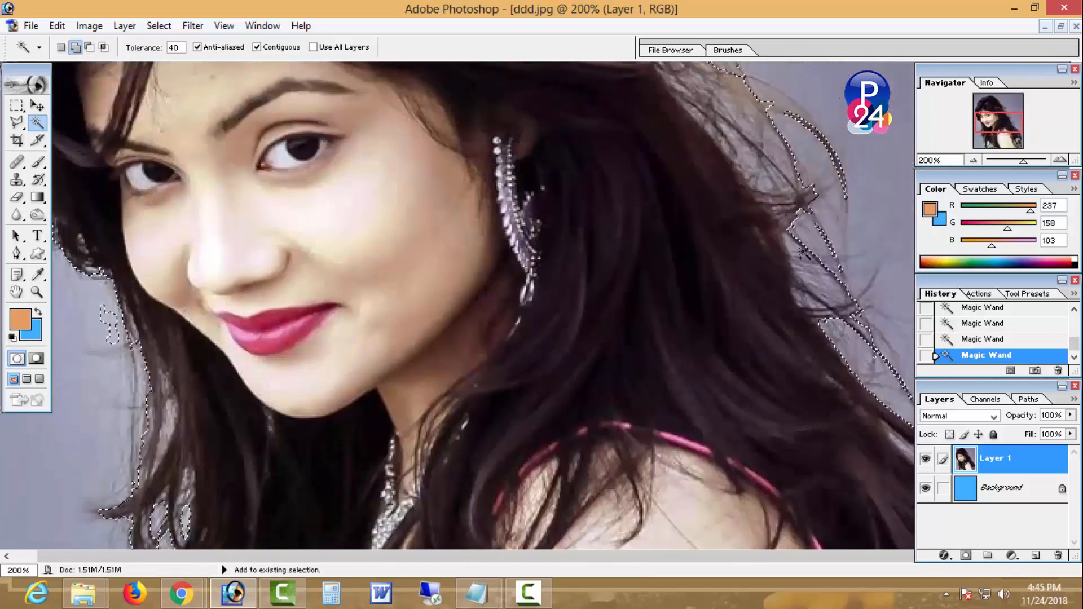
left_click(819, 270, "shift")
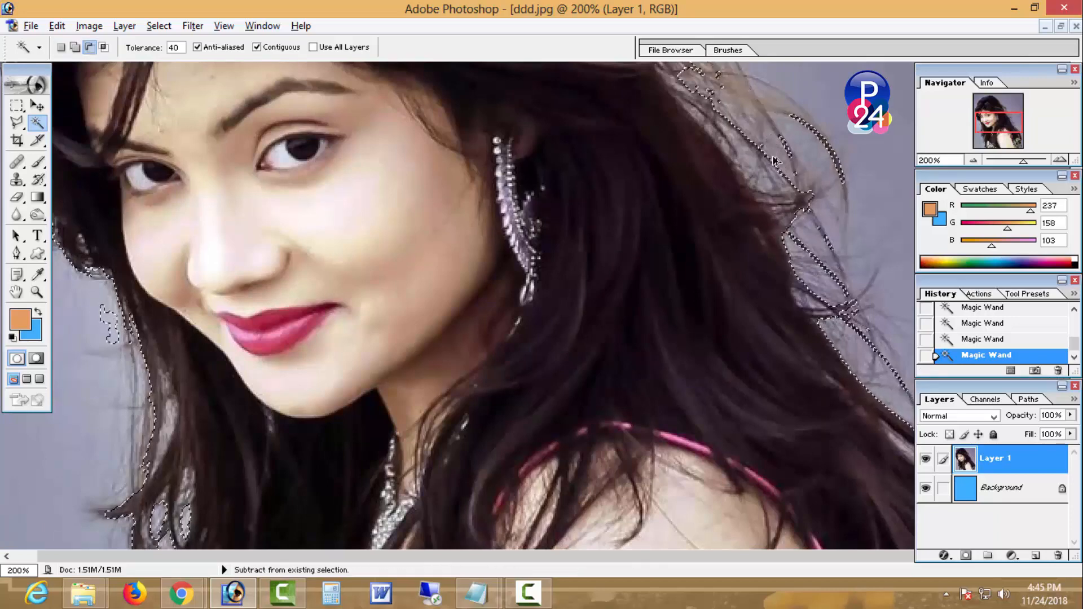
key("ctrl+alt+z")
Outline the backdrop gaps between the flyaway strands on the earring side with the Polygonal Lasso, adding them to the selection.
key("l")
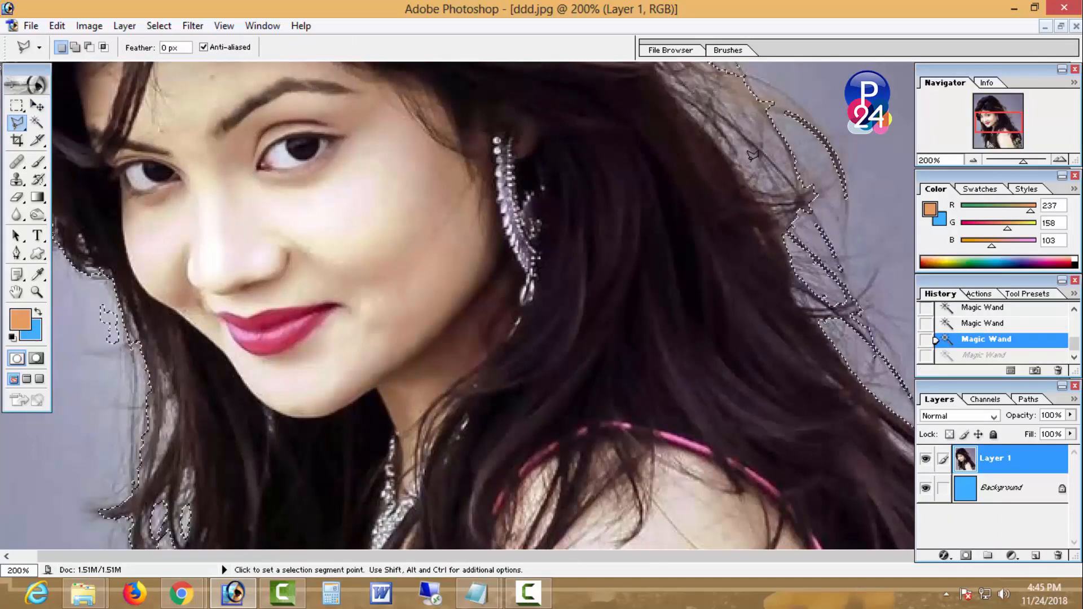
left_click(730, 129)
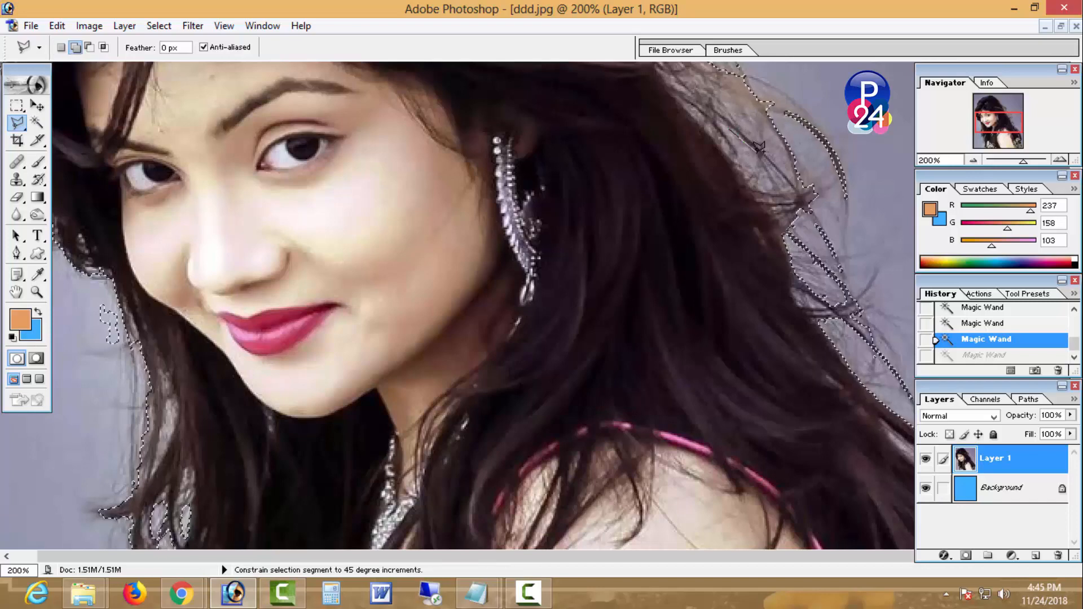
left_click(734, 129, "shift")
key("shift")
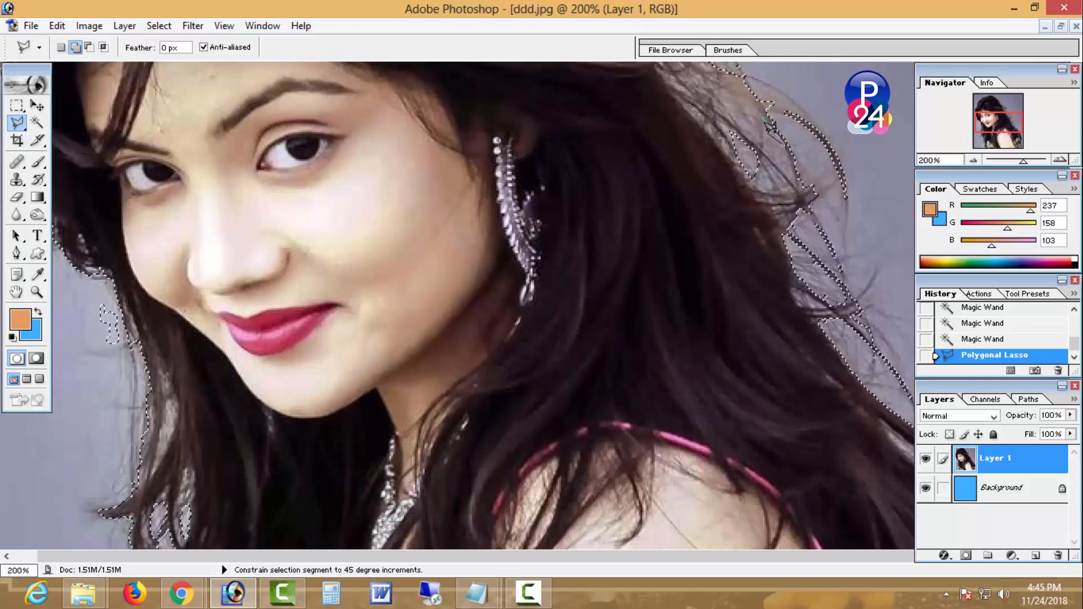
left_click(765, 123, "shift")
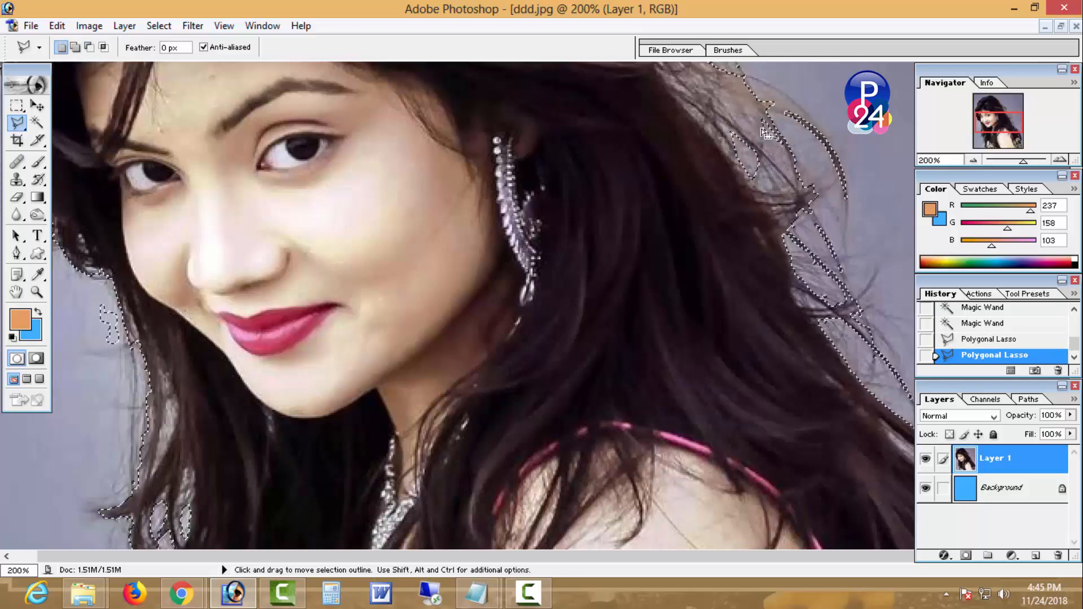
left_click(735, 111, "shift")
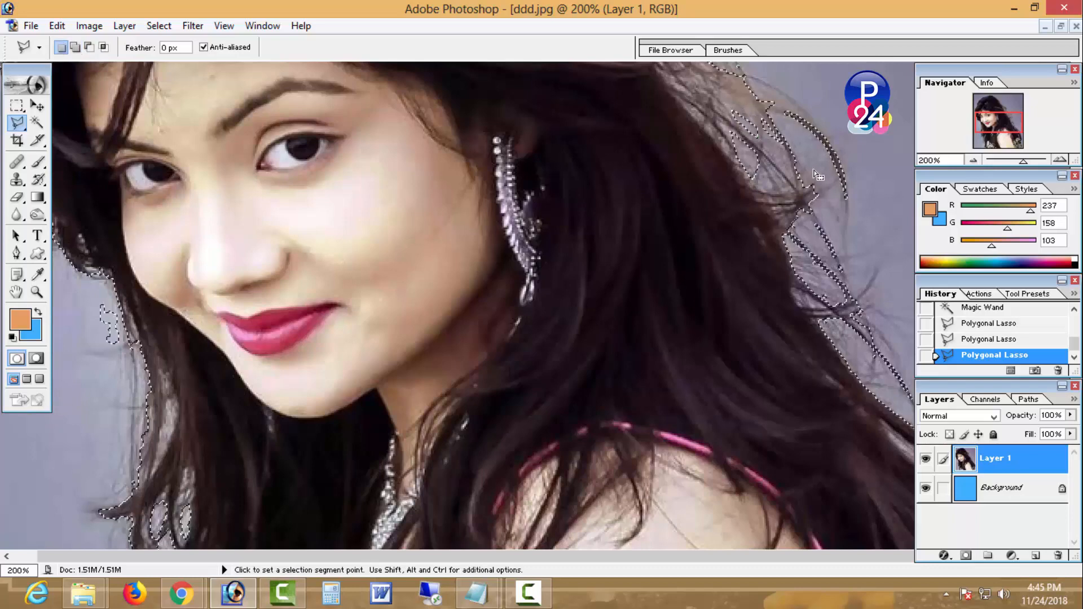
left_click(762, 176, "shift")
key("space")
left_click_drag(745, 309, 744, 267)
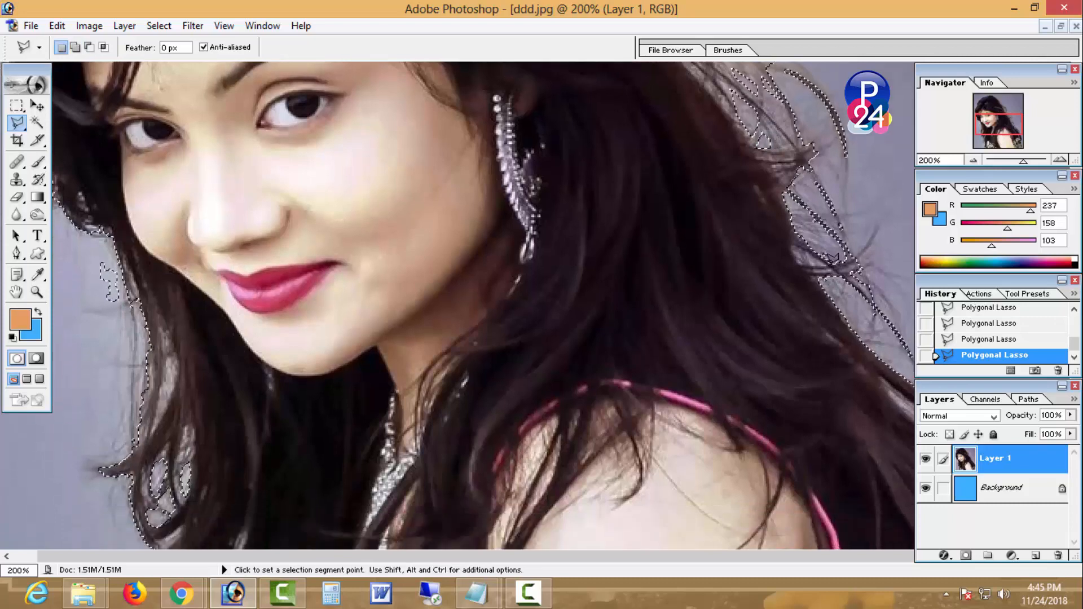
key("shift")
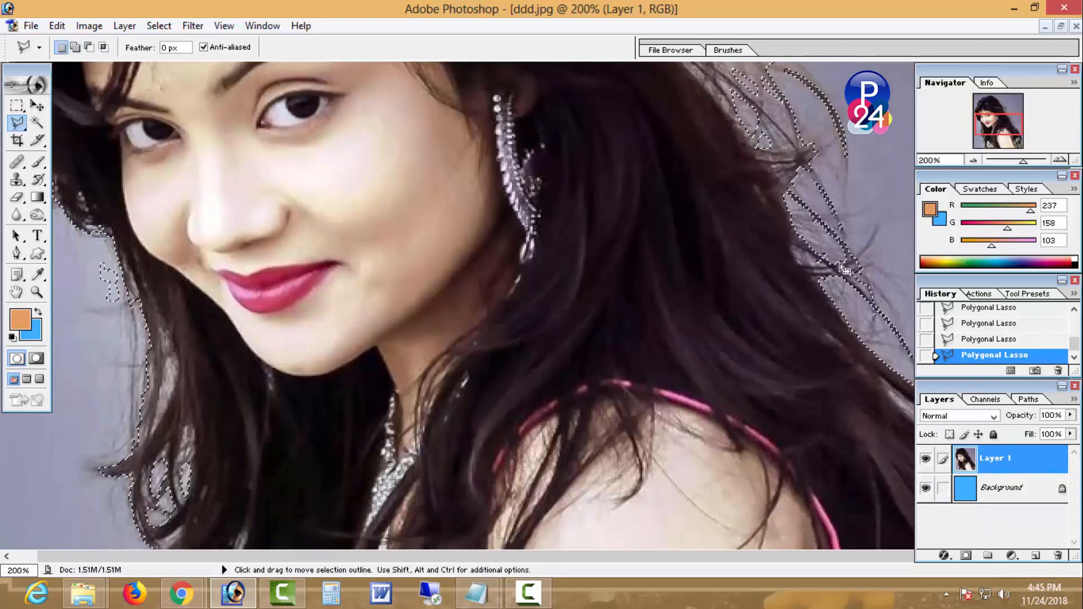
Add the narrow backdrop gap between the hair strands below the cheek to the selection with the Polygonal Lasso.
key("ctrl+minus")
key("ctrl+minus")
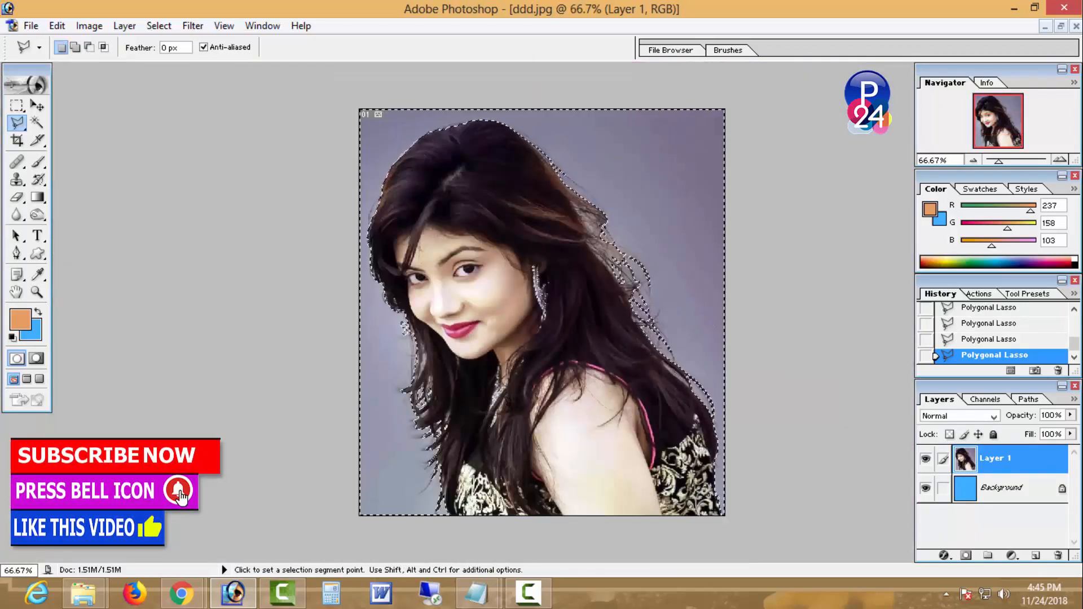
key("ctrl+plus")
key("ctrl+plus")
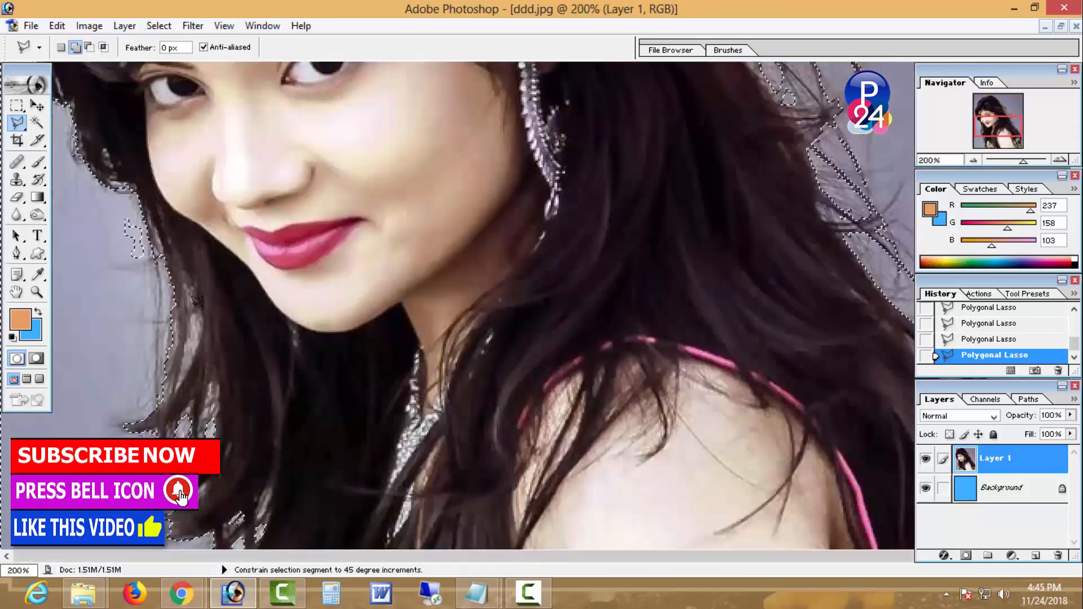
left_click(194, 309, "shift")
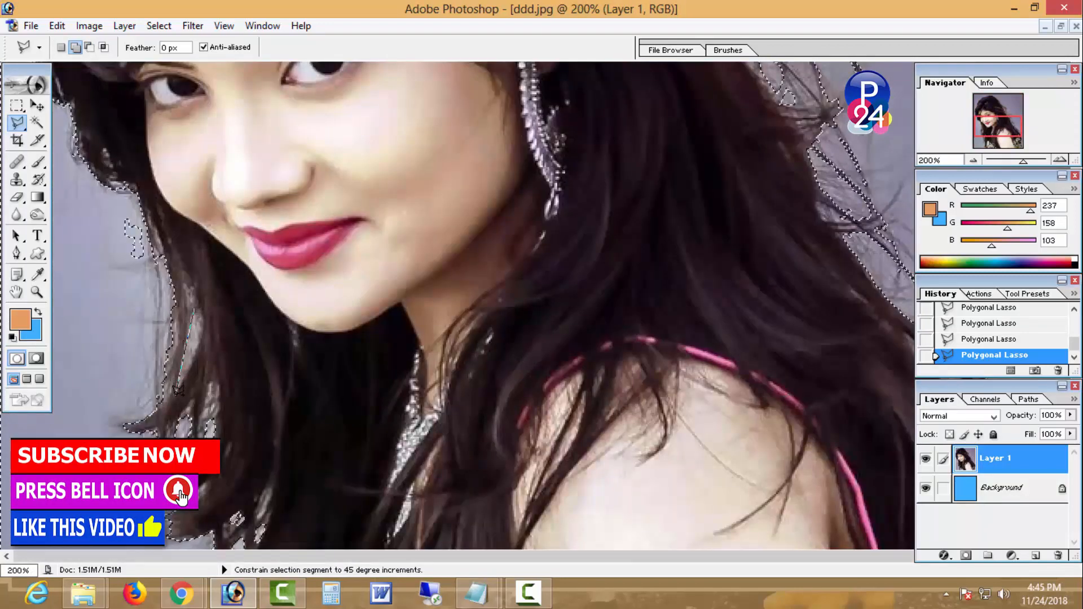
left_click(178, 393)
left_click(198, 309)
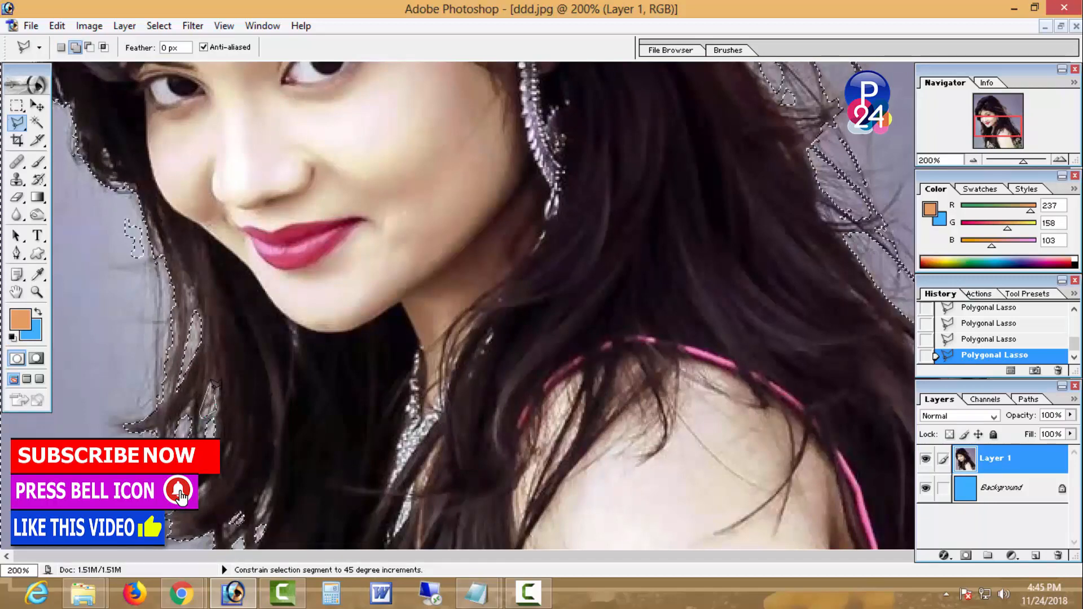
Feather the backdrop selection by 2 pixels.
left_click_drag(487, 304, 476, 499)
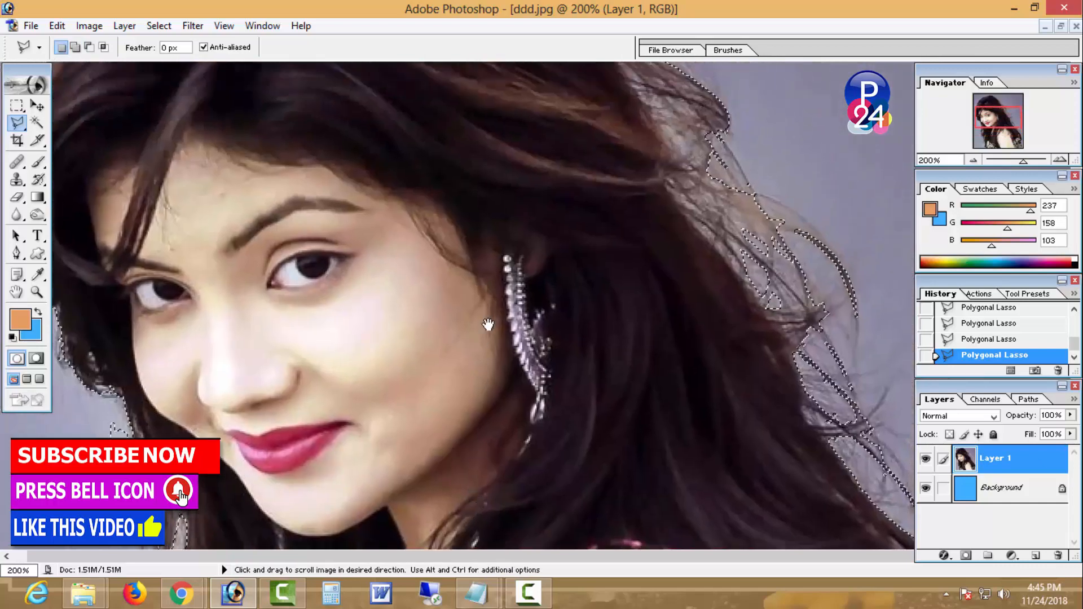
key("ctrl+minus")
key("ctrl+minus")
right_click(538, 257)
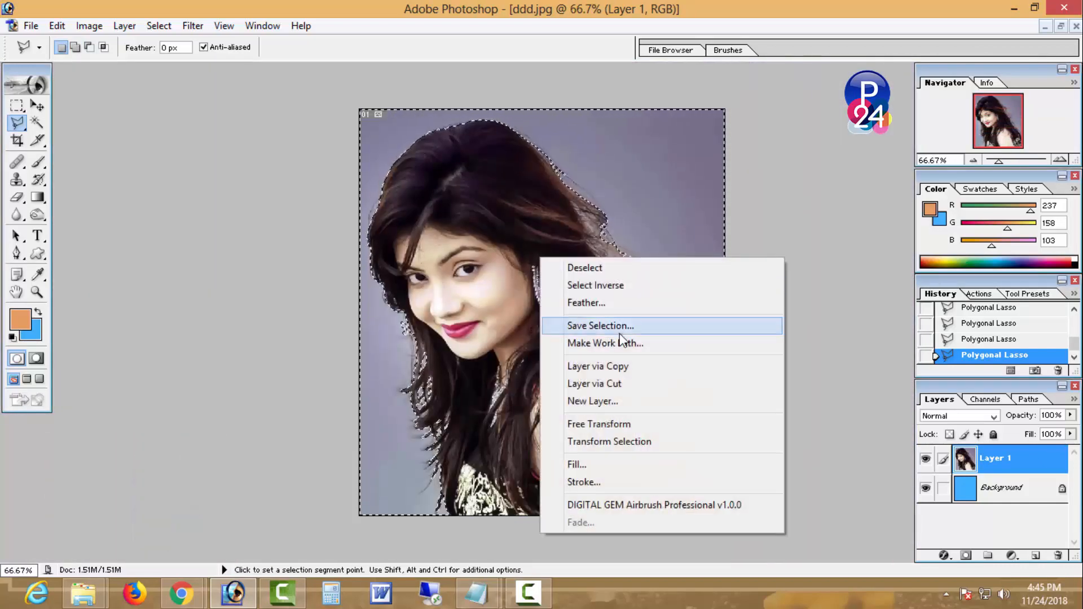
left_click(624, 305)
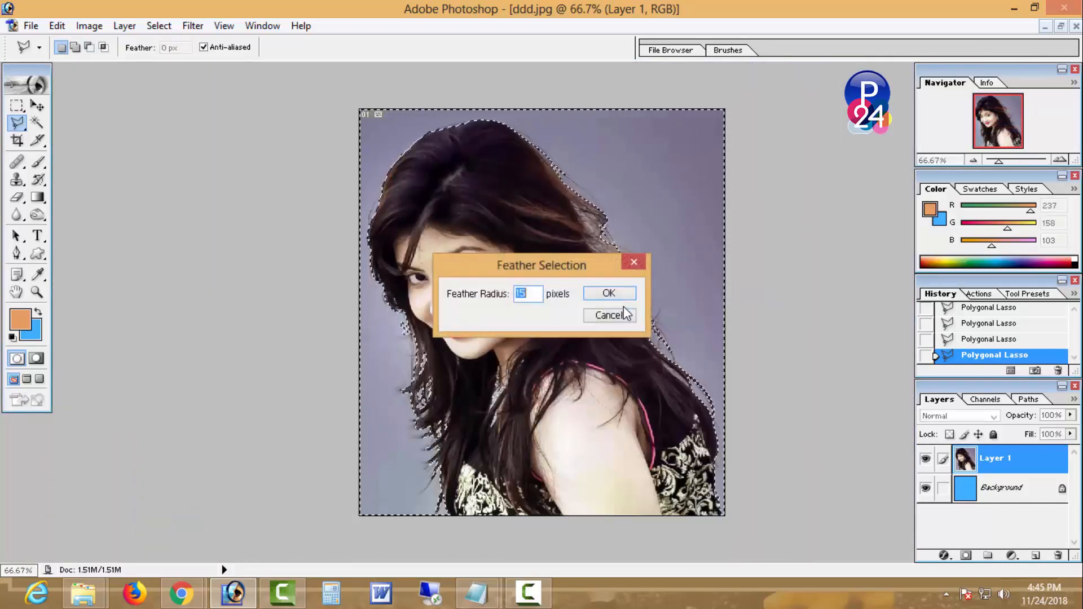
type("2")
key("Return")
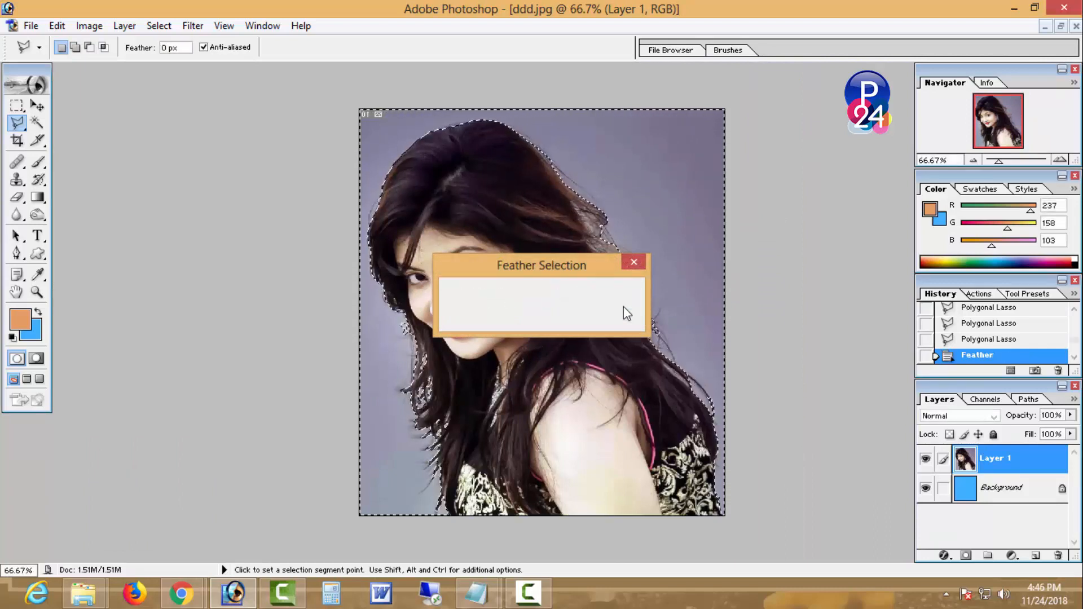
Delete the selected backdrop from Layer 1 and clear the selection.
key("Delete")
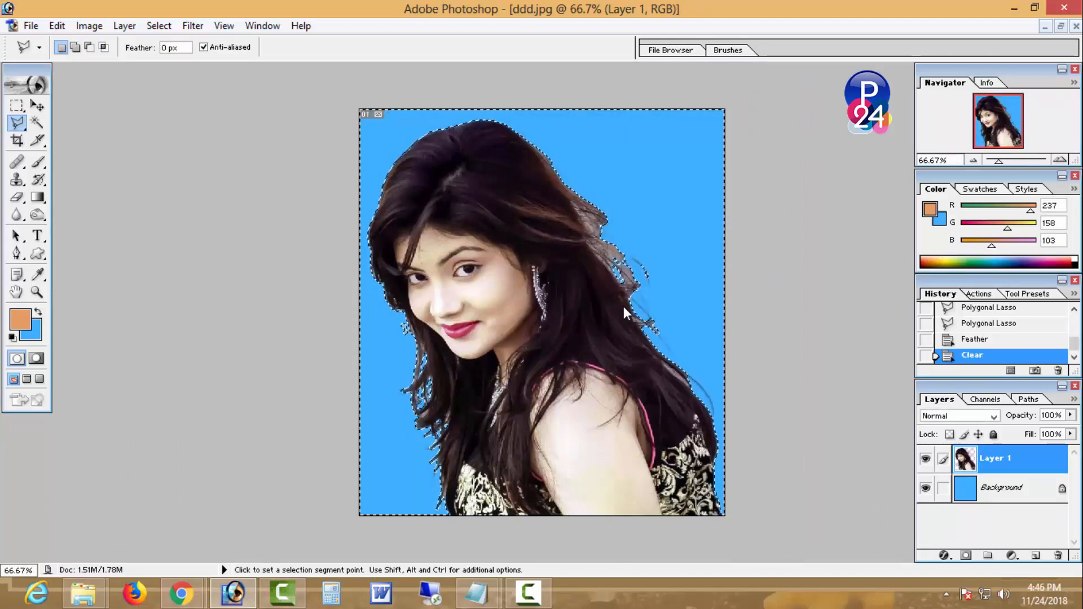
right_click(609, 208)
left_click(631, 214)
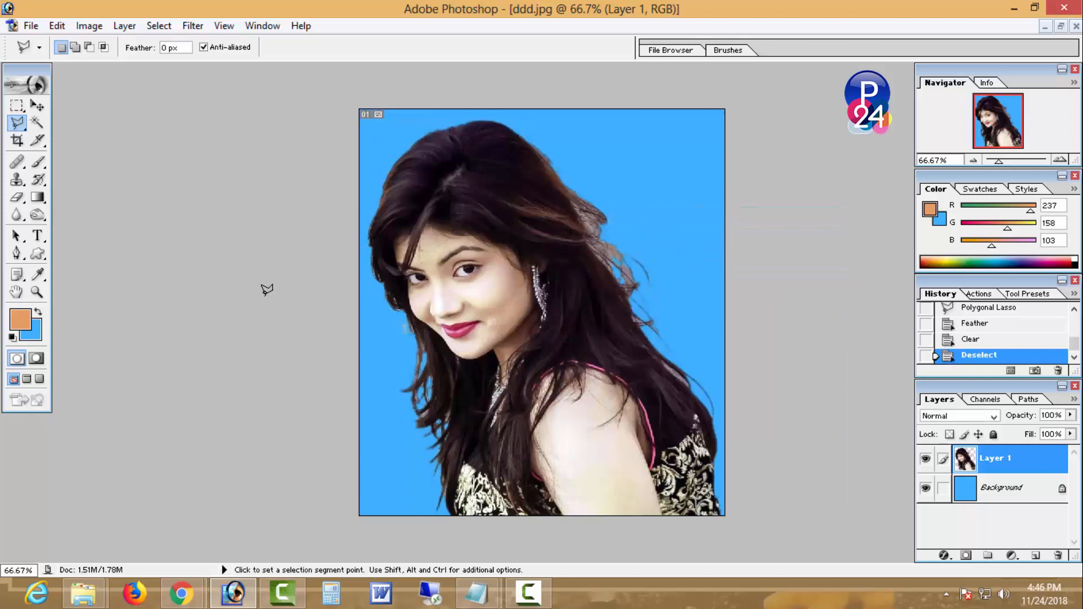
Erase the leftover backdrop beside the hair strands on the cheek side of Layer 1 with a 30-pixel Eraser.
left_click(23, 202)
left_click(467, 330, "ctrl")
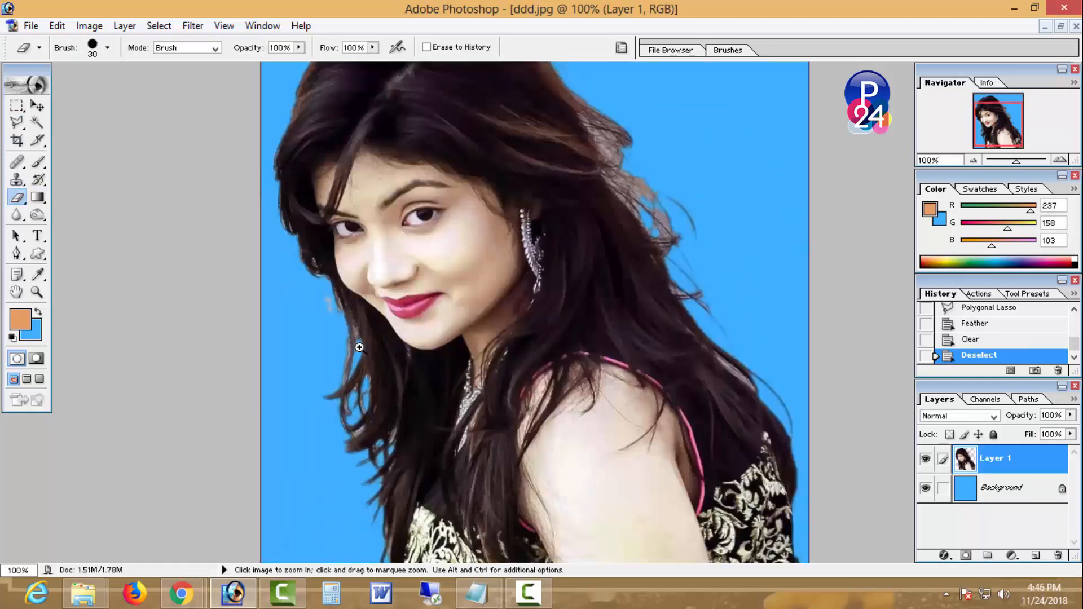
left_click(359, 348, "ctrl")
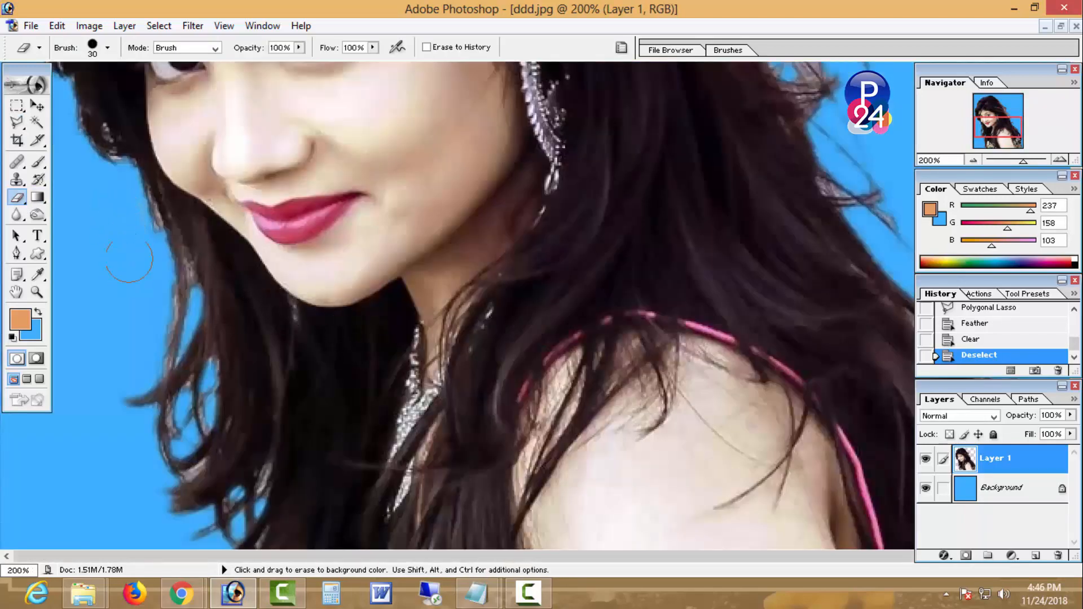
left_click(130, 241)
scroll(102, 220, "up", 3)
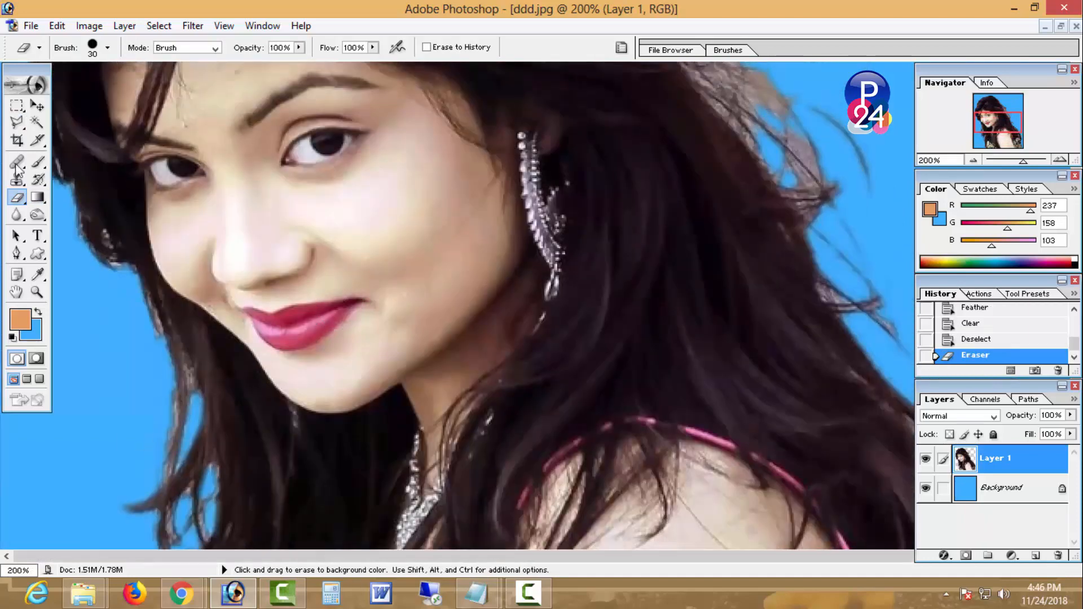
Sample a dark hair colour and paint thin strands over the pale flyaway hair behind the earring with a 5-pixel Brush.
left_click(15, 181)
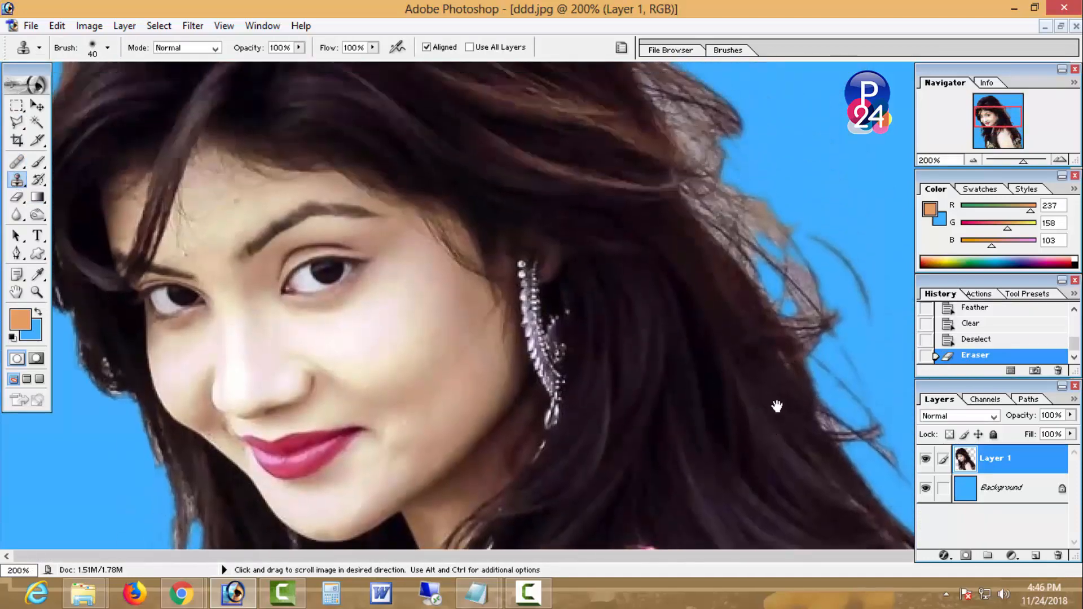
left_click_drag(774, 254, 777, 406)
left_click_drag(685, 251, 713, 375)
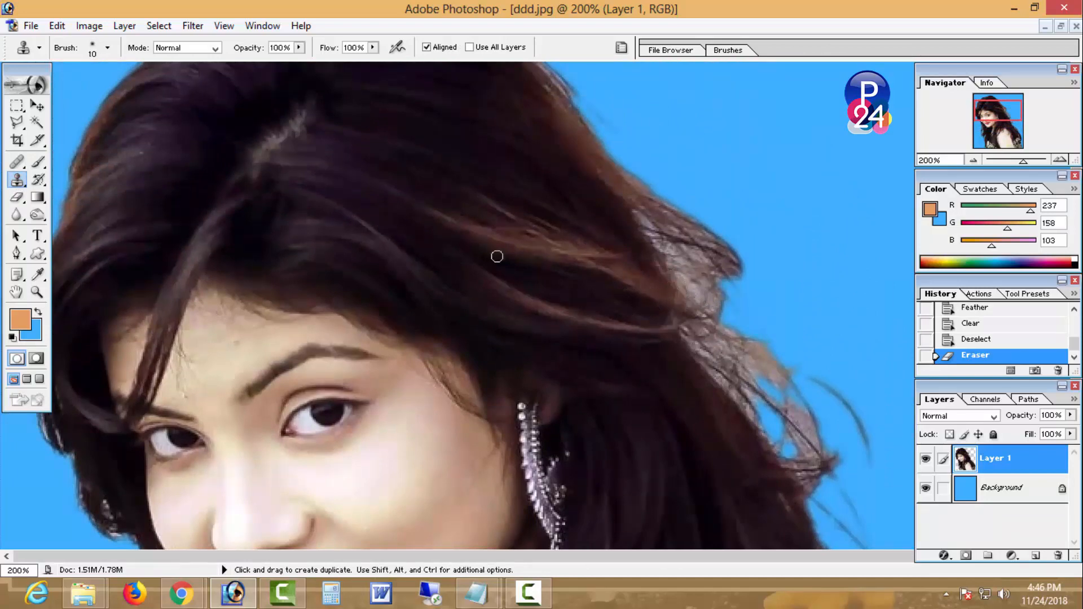
left_click(39, 162)
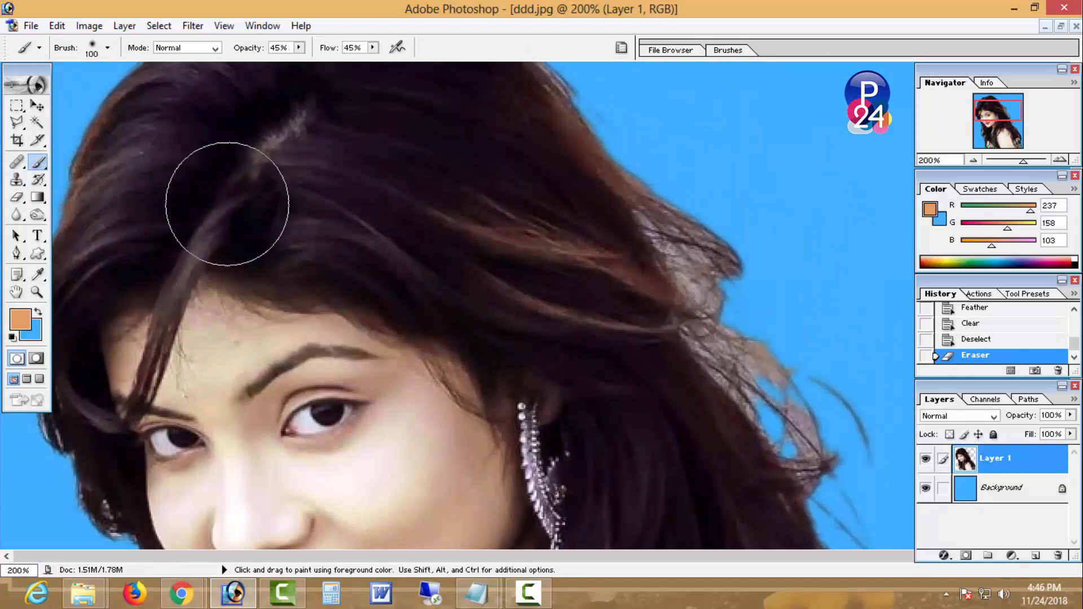
left_click(659, 309, "alt")
key("bracketleft")
key("bracketleft")
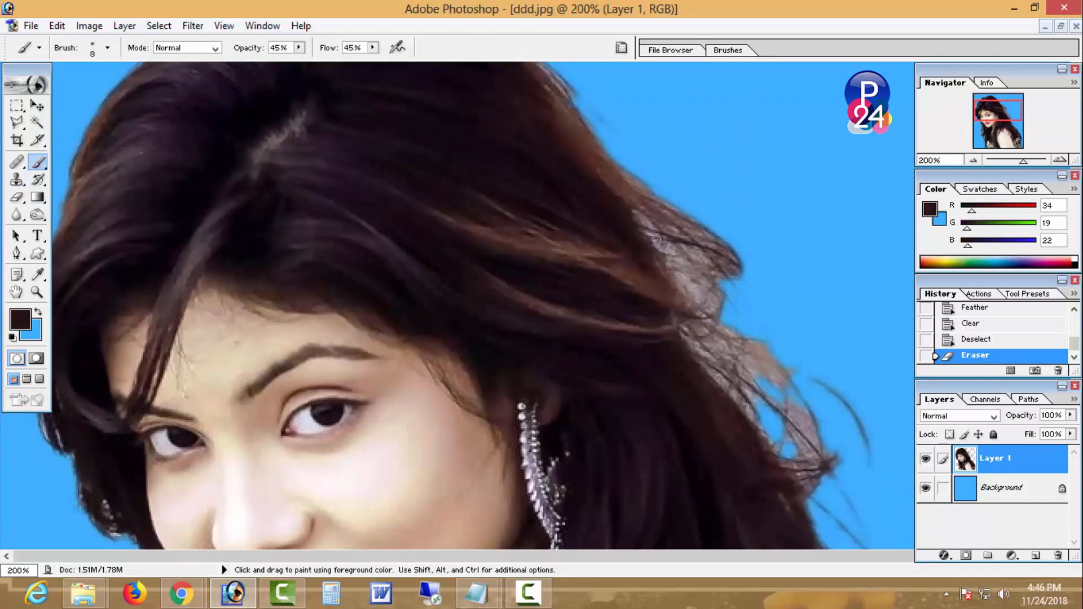
left_click_drag(674, 262, 725, 354)
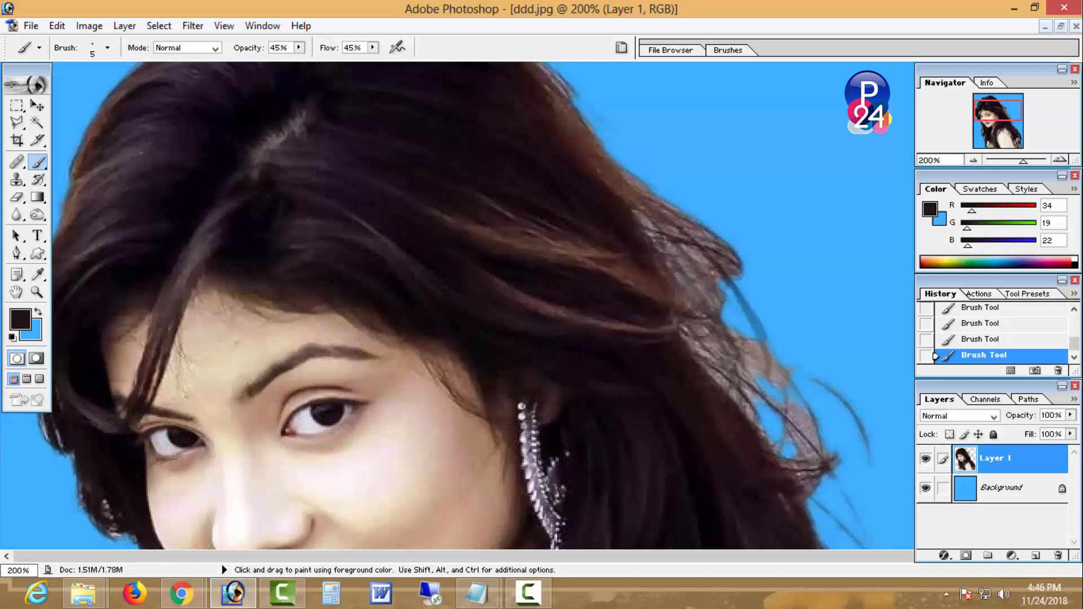
left_click_drag(720, 261, 790, 404)
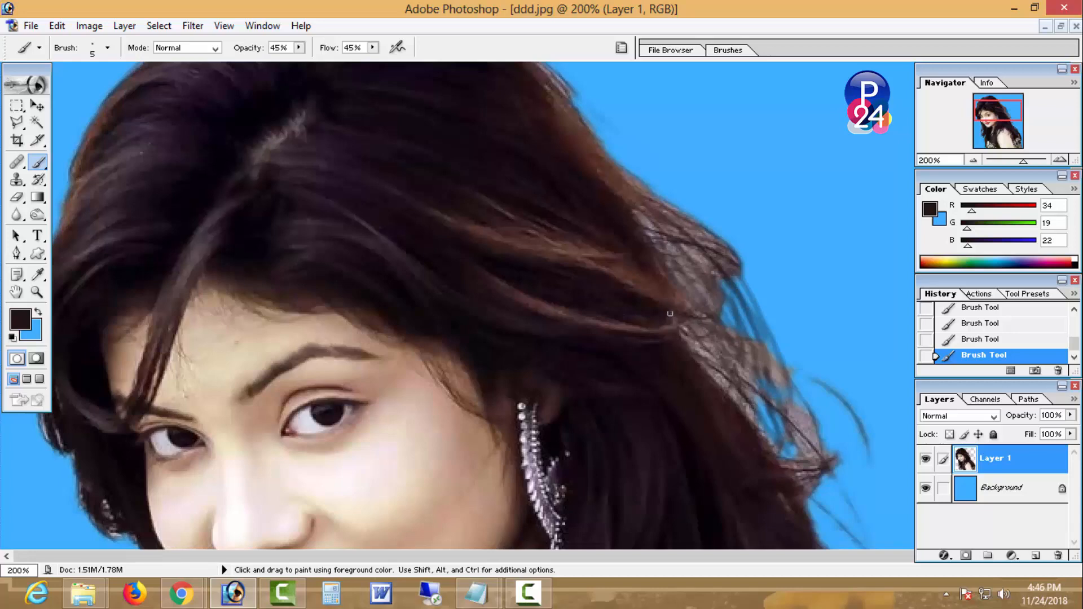
mouse_move(682, 340)
left_mouse_down()
mouse_move(746, 414)
mouse_move(728, 375)
mouse_move(755, 421)
left_mouse_up()
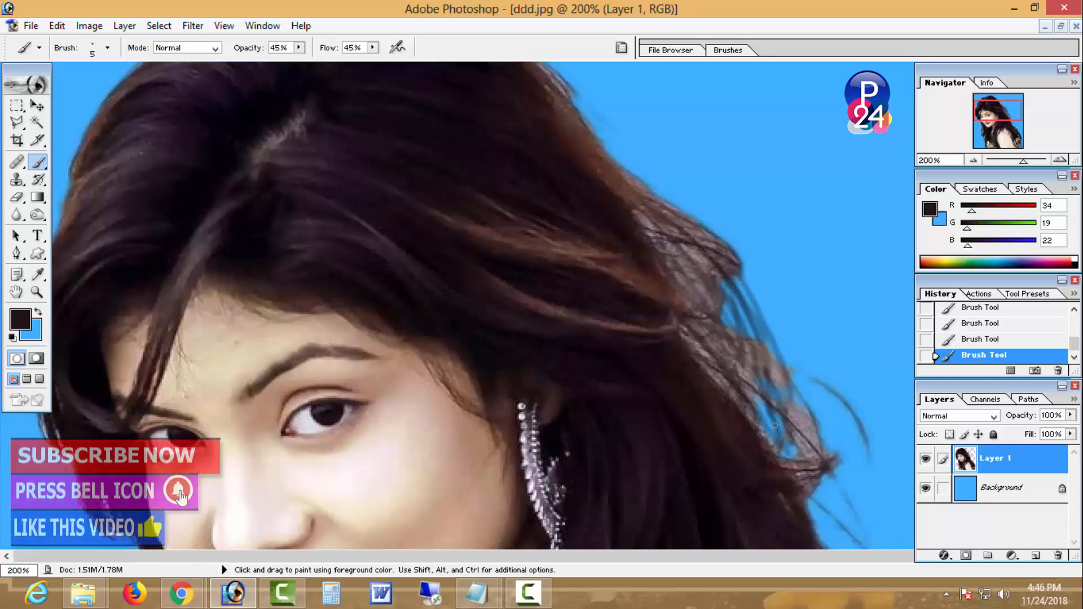
Darken the pale patches among the flyaway strands behind the earring with a 9-pixel Brush.
key("bracketright")
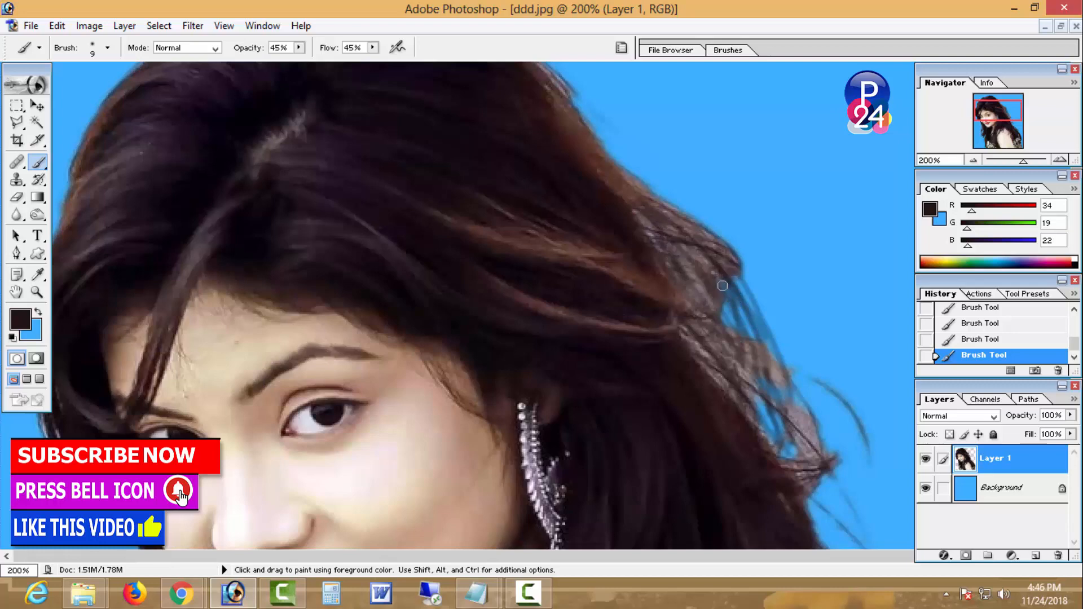
left_click_drag(684, 293, 736, 383)
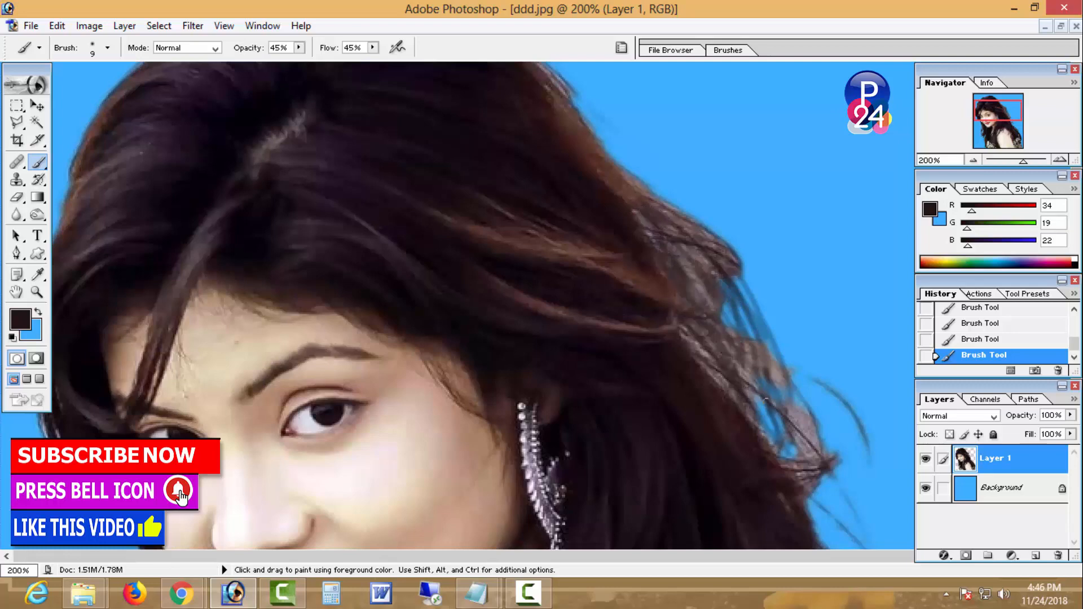
key("ctrl+minus")
key("ctrl+minus")
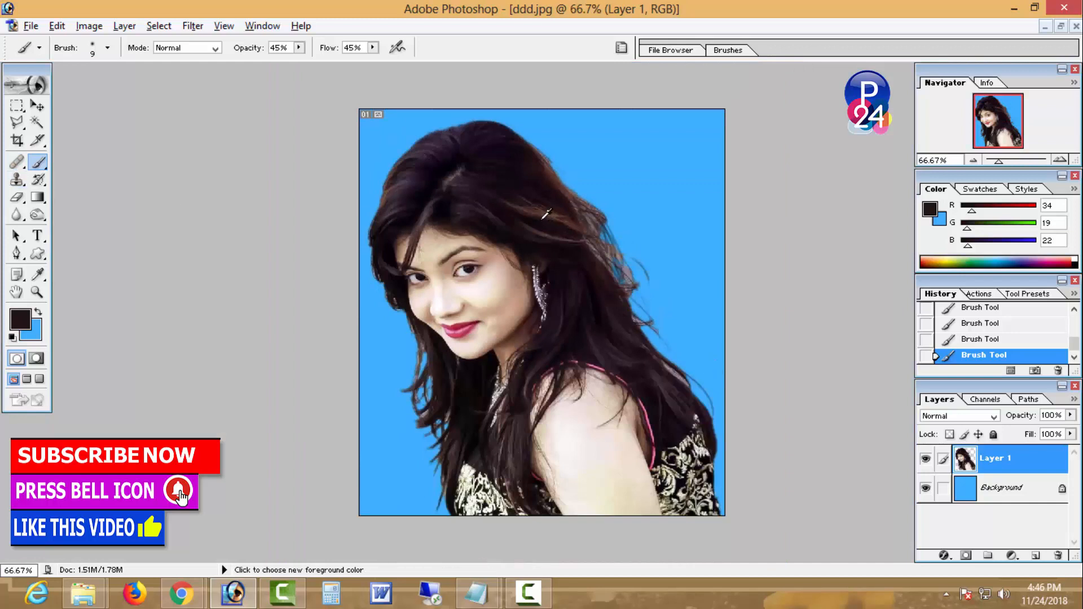
Sample a brown tone from the hair highlights on the earring side as the foreground colour.
left_click(547, 212, "alt")
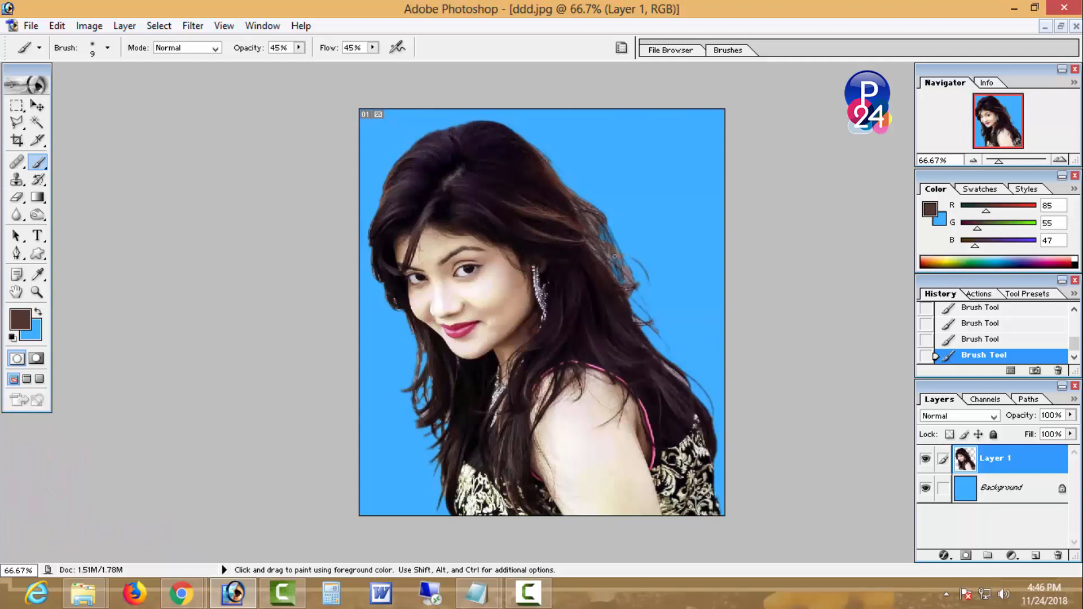
left_click(626, 282, "alt")
left_click(625, 282, "alt")
left_click(595, 267, "ctrl")
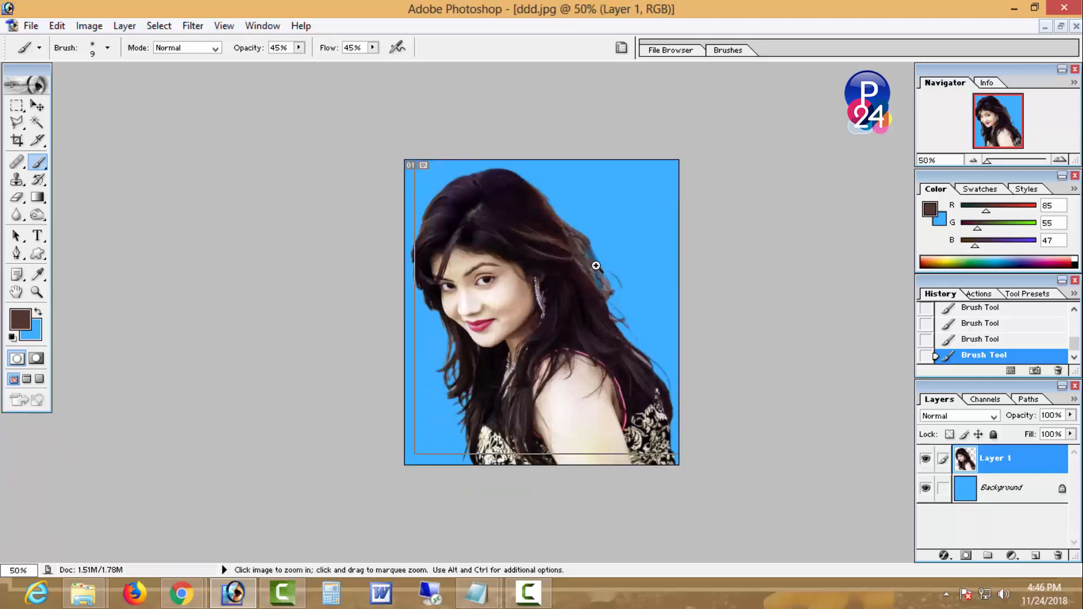
left_click(596, 266, "ctrl")
left_click(602, 269, "ctrl")
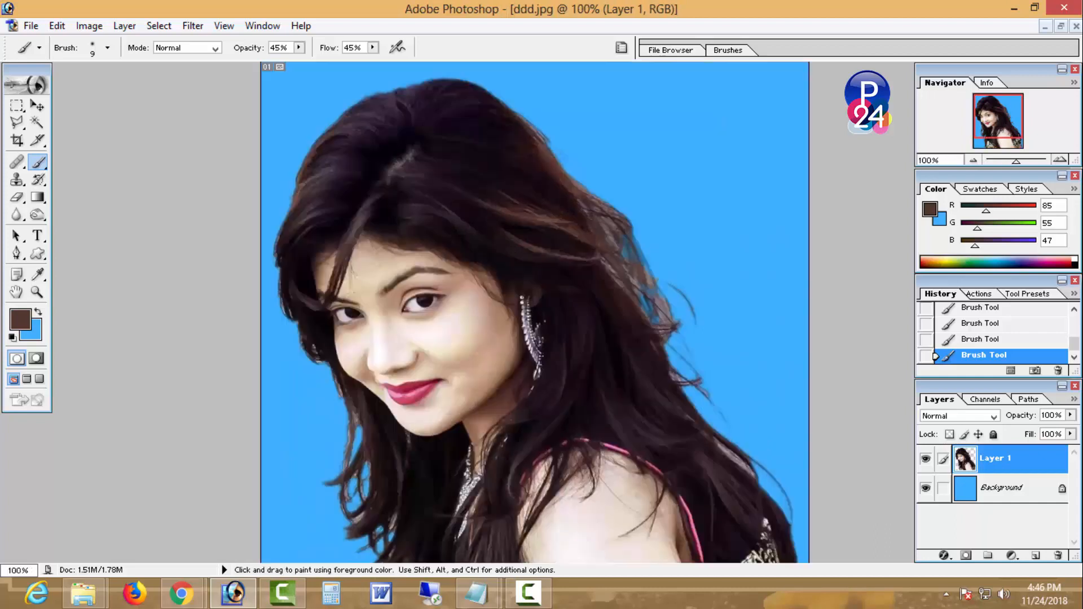
Clone dark hair over the thin, pale strands behind the earring with the Clone Stamp, using a 30-pixel brush.
left_click(17, 180)
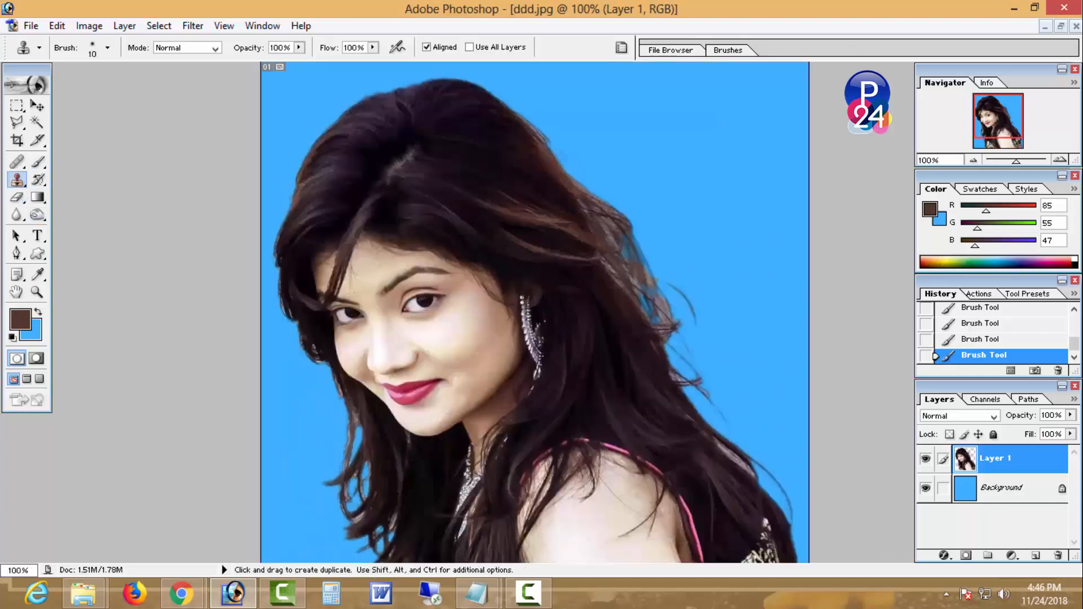
left_click(624, 314, "alt")
mouse_move(603, 299)
left_mouse_down()
mouse_move(649, 333)
mouse_move(645, 320)
left_mouse_up()
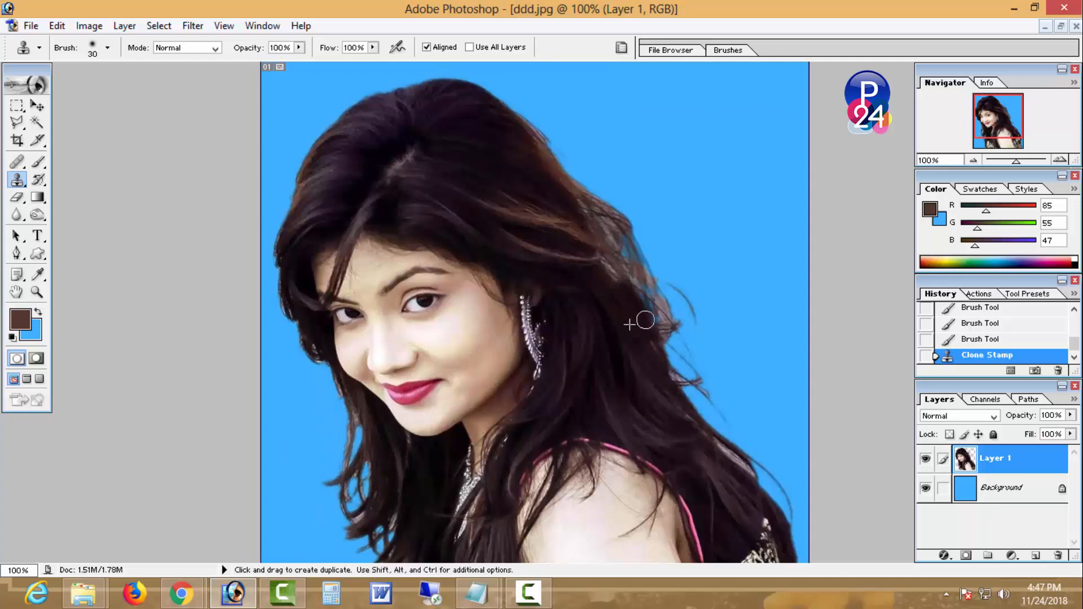
mouse_move(598, 248)
left_mouse_down()
mouse_move(637, 315)
mouse_move(634, 290)
mouse_move(645, 303)
left_mouse_up()
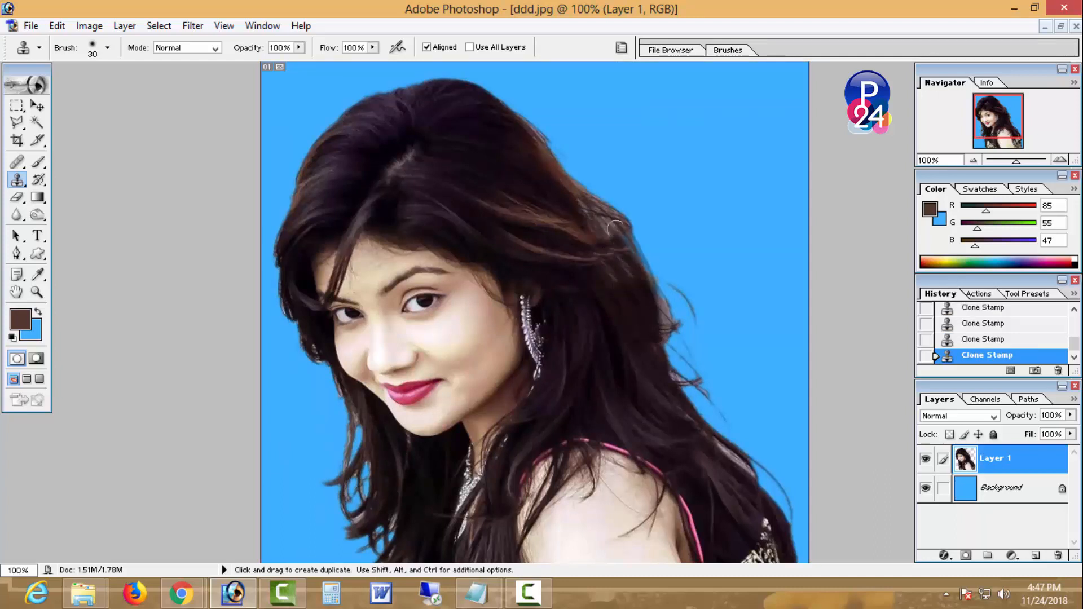
left_click_drag(615, 228, 661, 327)
Clone hair along the outer edge above the shoulder and paint brown strands over the cloned hair with the Brush.
key("alt")
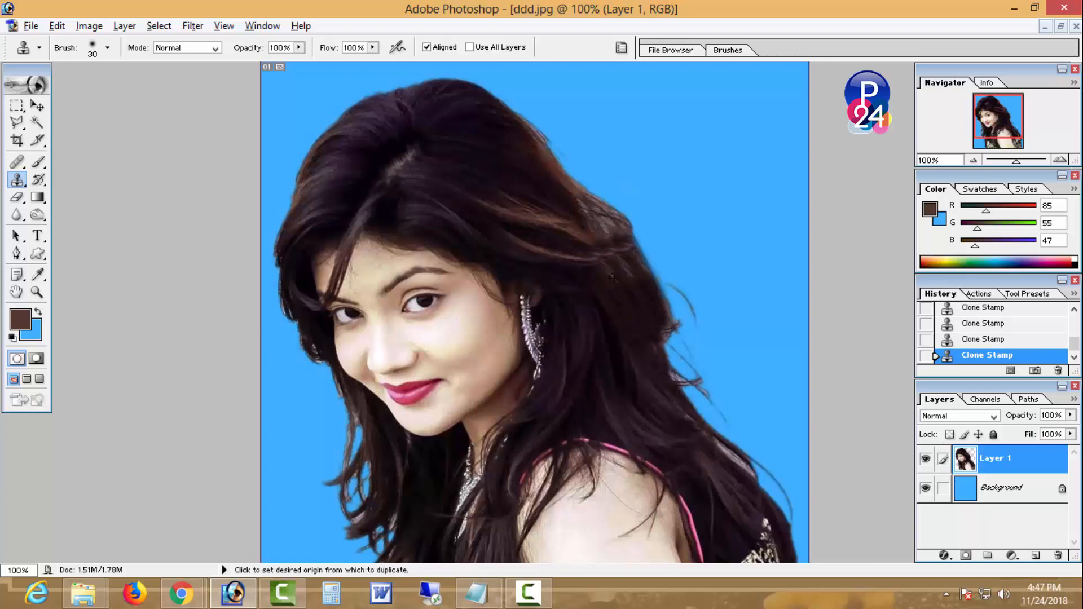
left_click(613, 278, "alt")
left_click_drag(665, 388, 680, 402)
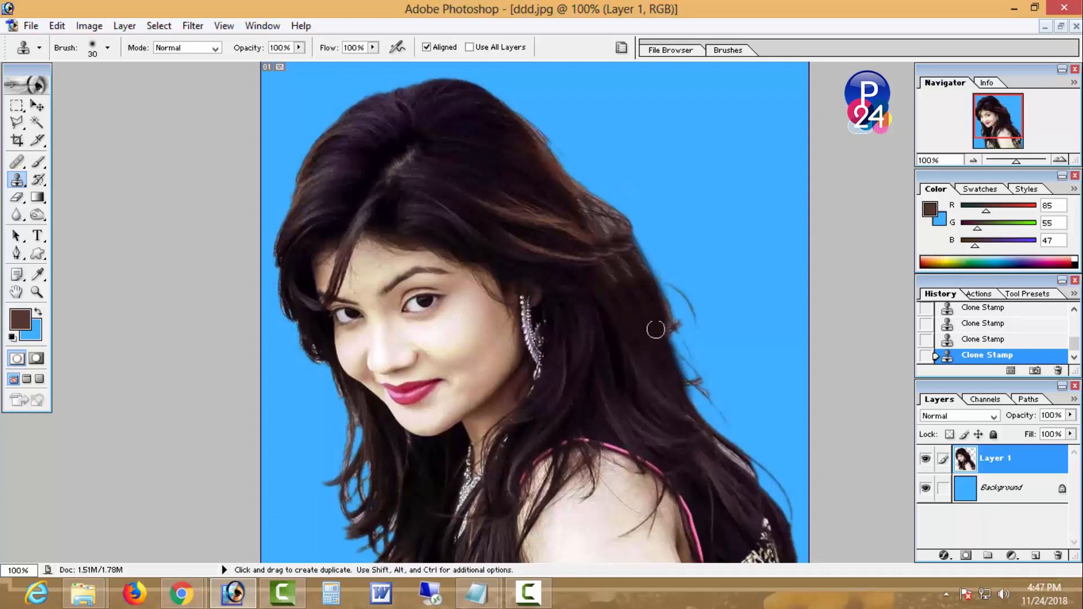
left_click_drag(656, 330, 684, 407)
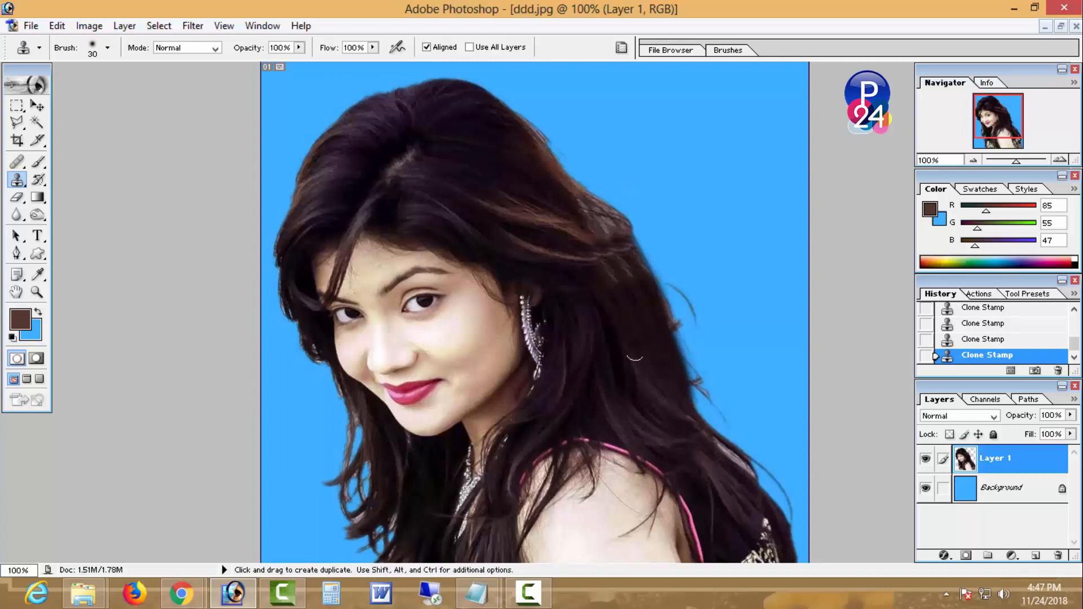
left_click(39, 164)
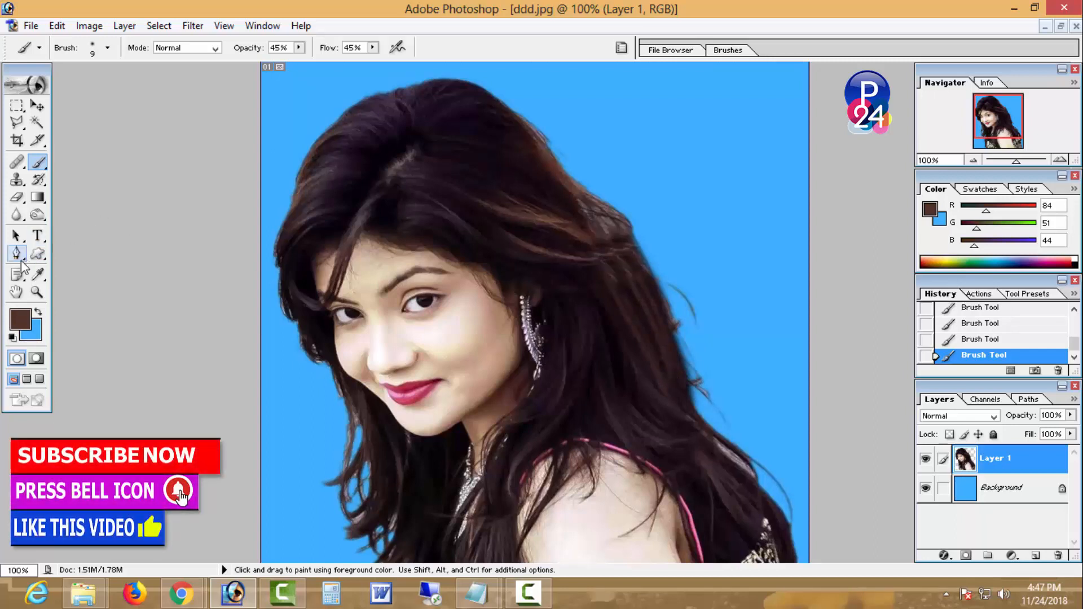
Draw a closed Pen path along the outer hair edge and around the stray strands on the earring side.
left_click(17, 255)
left_click(573, 176)
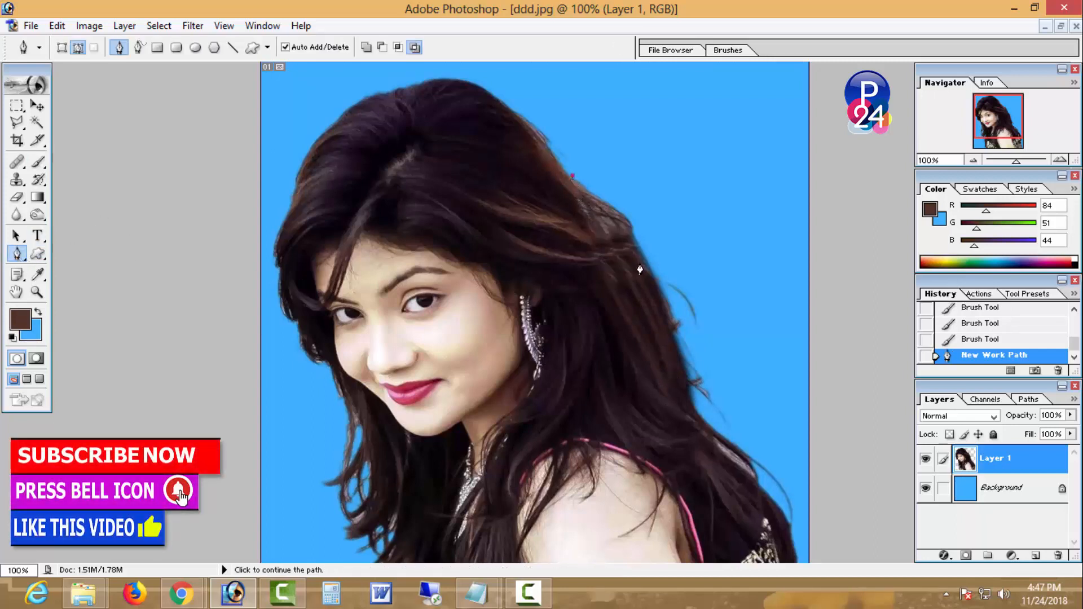
left_click_drag(678, 368, 678, 360)
left_click(667, 306, "alt")
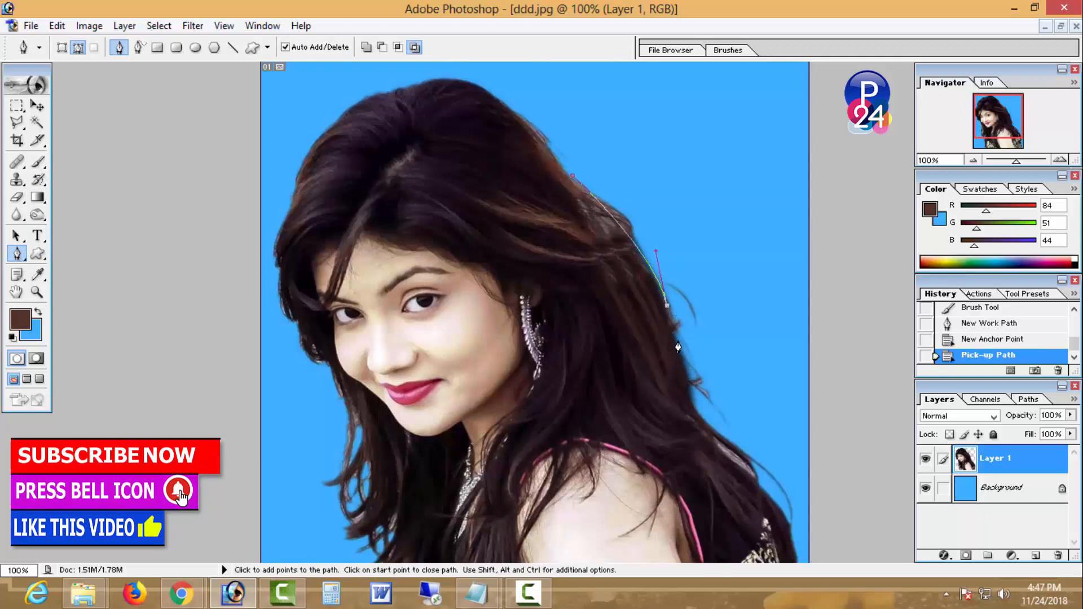
left_click(718, 352)
left_click(708, 220)
left_click(608, 165)
left_click(574, 179)
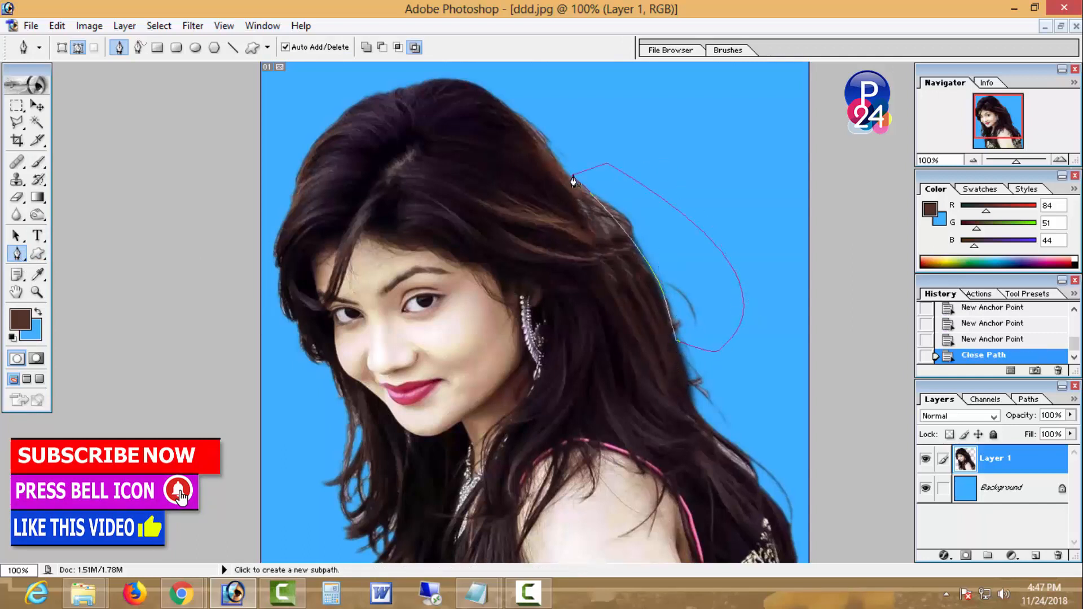
Convert the path into a selection, delete the enclosed stray strands from Layer 1 and clear the selection.
right_click(596, 173)
left_click(682, 244)
key("Return")
key("Delete")
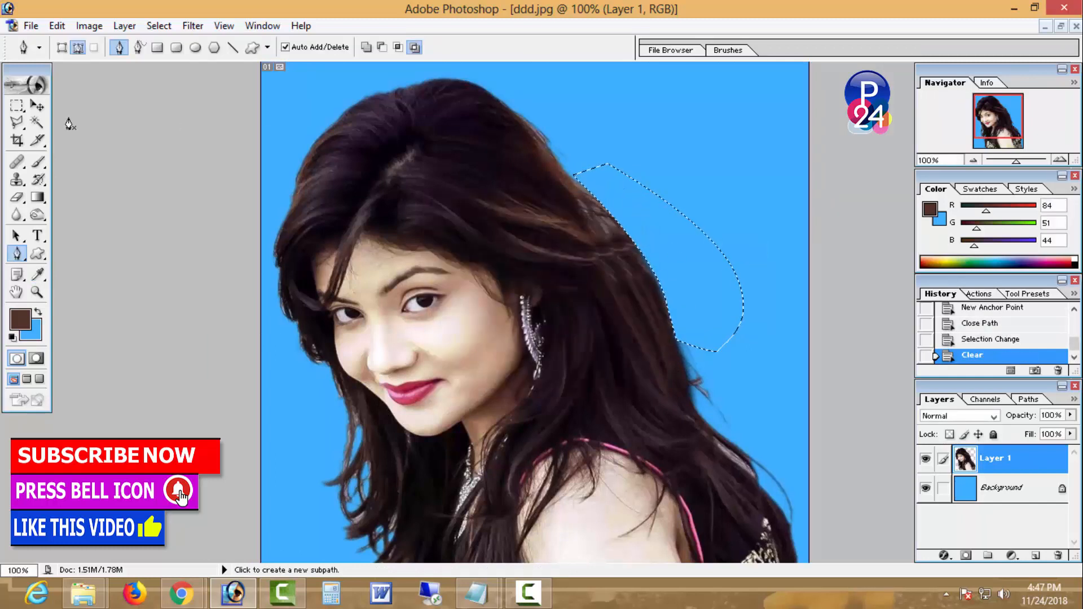
key("m")
key("ctrl+d")
key("ctrl+minus")
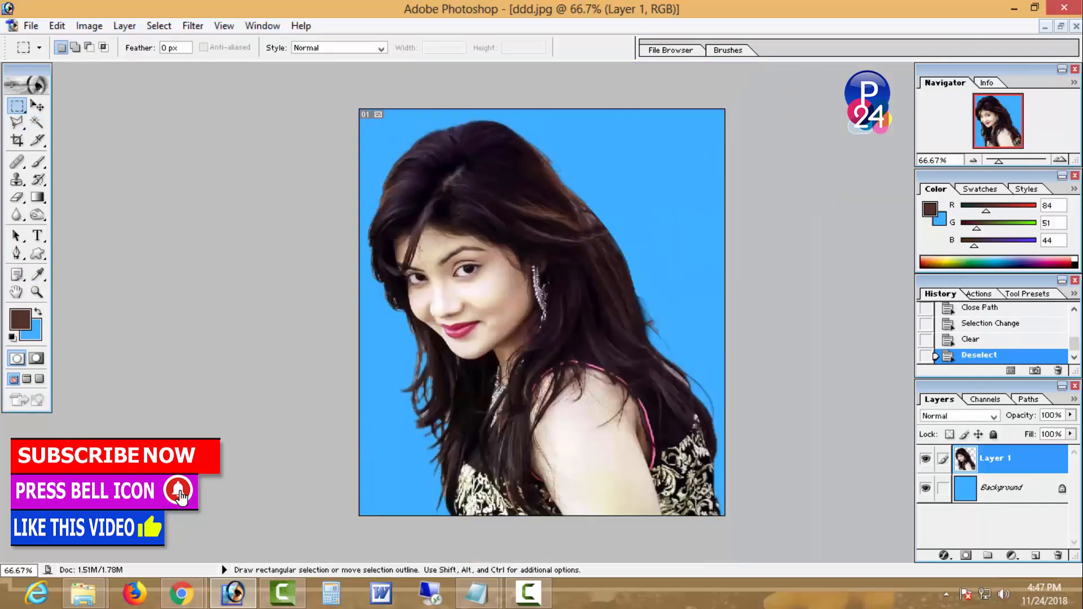
Set the background colour to white and fill the Background layer with it.
left_click(980, 492)
left_click(34, 332)
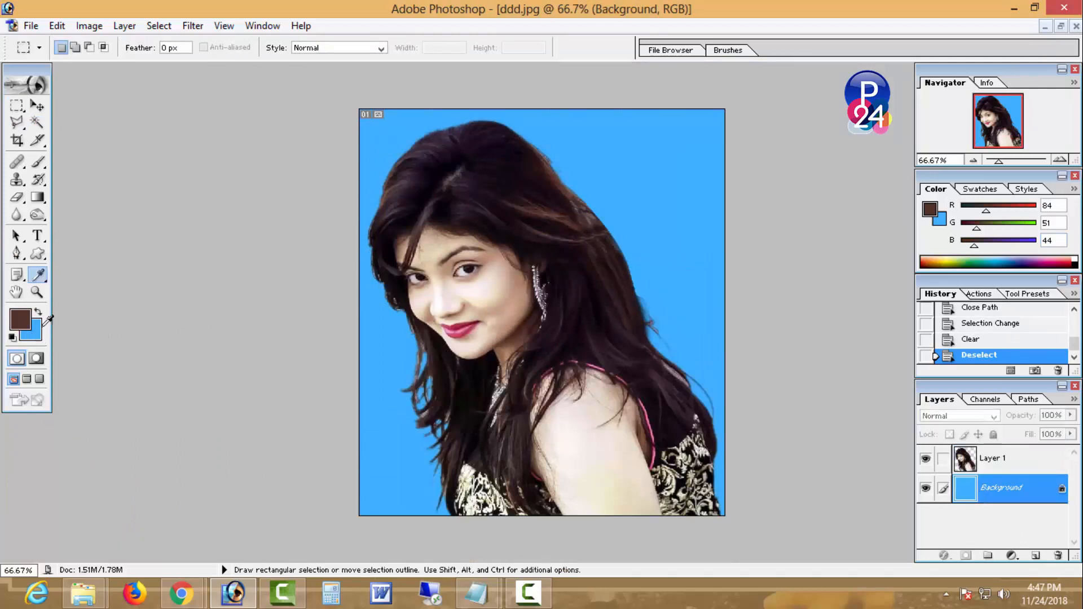
key("ctrl+BackSpace")
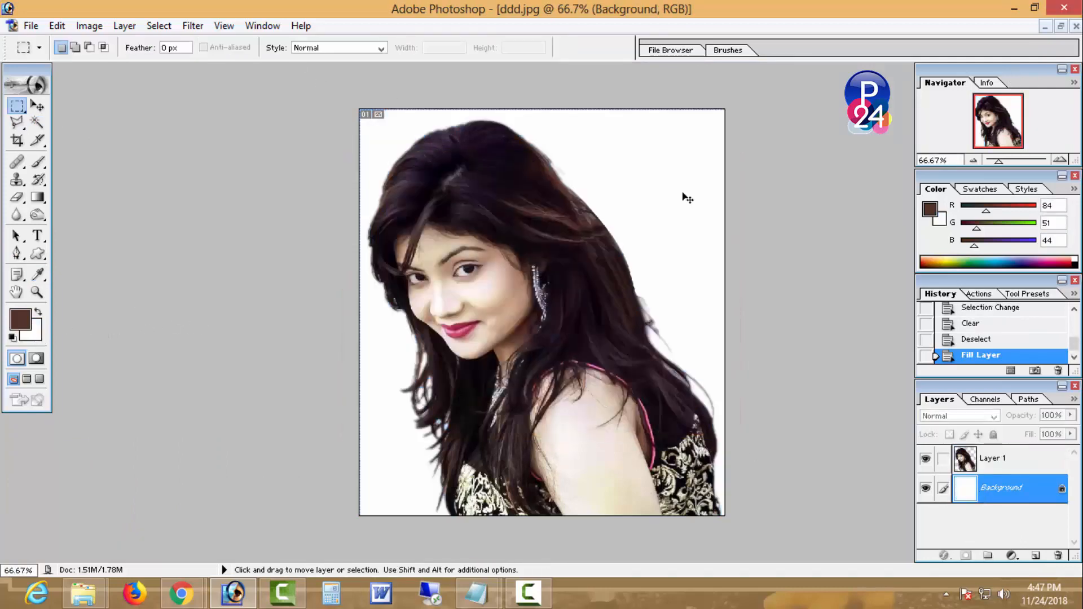
left_click(638, 239, "alt")
left_click(561, 277, "ctrl")
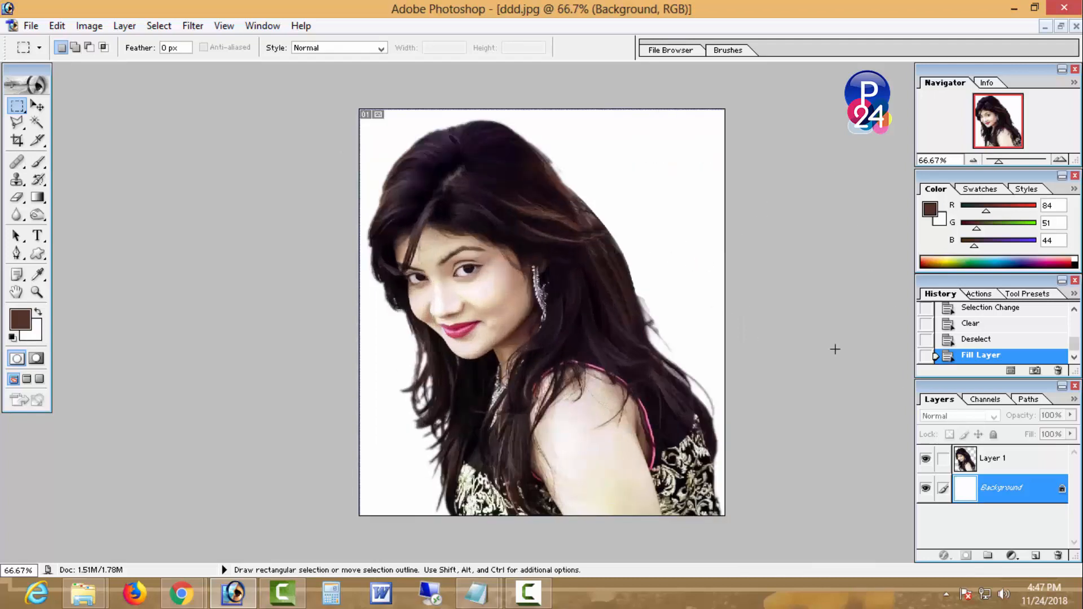
Select the whole canvas on Layer 1 and switch to the open beautiful-green-leaves image.
left_click(979, 465)
key("ctrl+a")
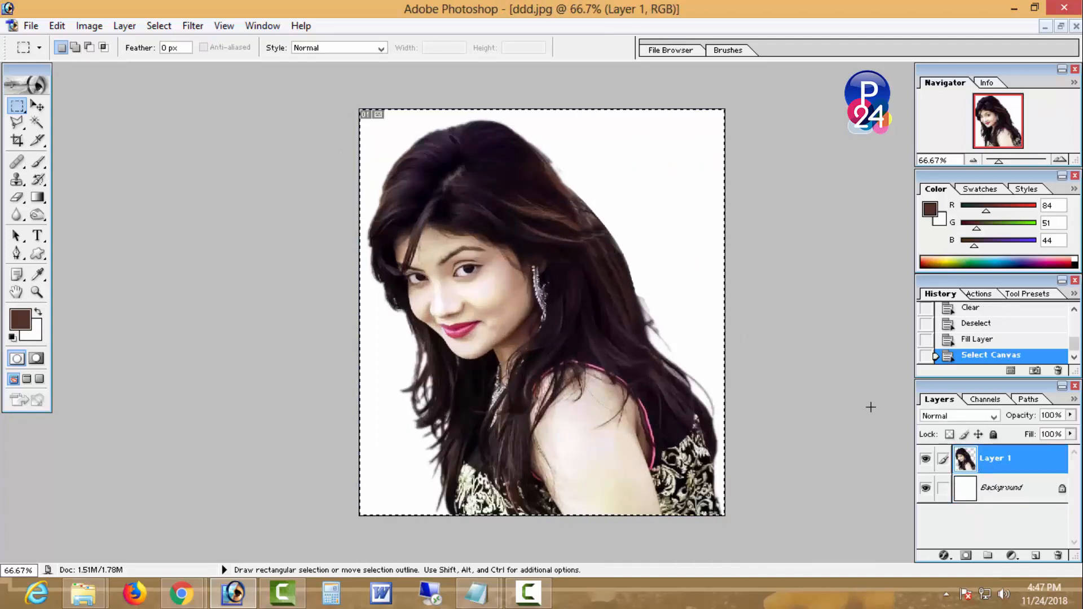
left_click(1045, 26)
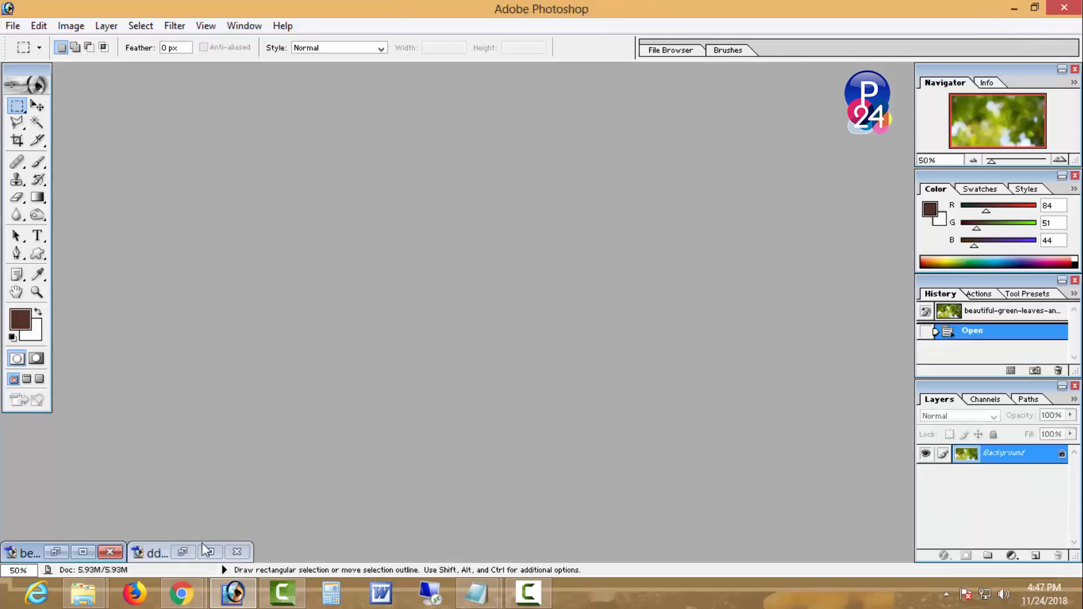
left_click(82, 552)
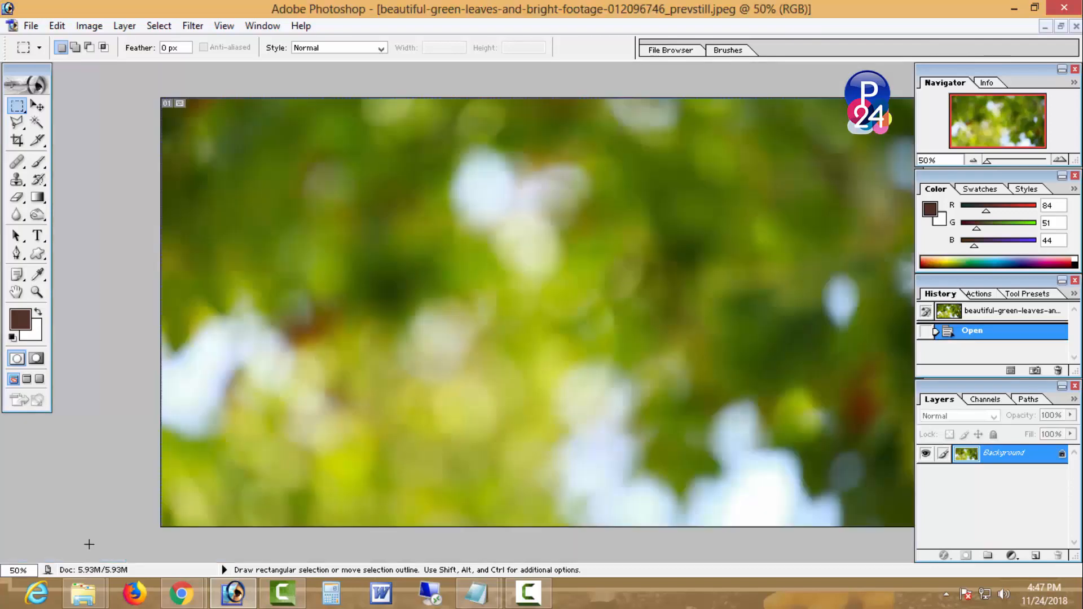
left_click(629, 355, "alt")
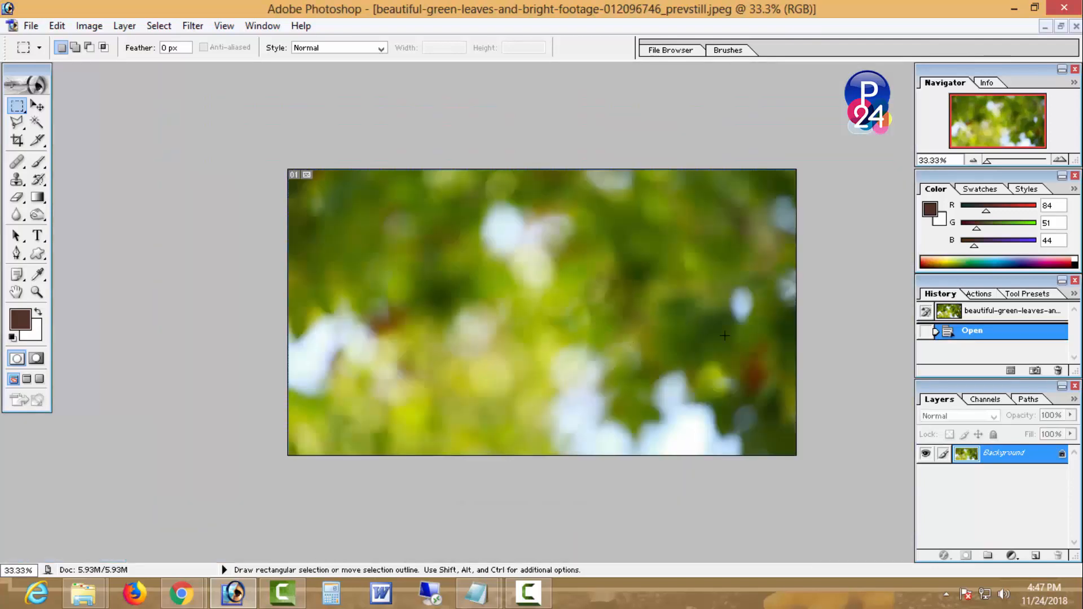
Paste the portrait over the green leaves, scale it to 140.1%, and place it in the right half of the image.
key("ctrl+v")
key("ctrl+t")
left_click_drag(563, 345, 692, 392)
left_click_drag(566, 250, 502, 169)
left_click_drag(584, 268, 607, 276)
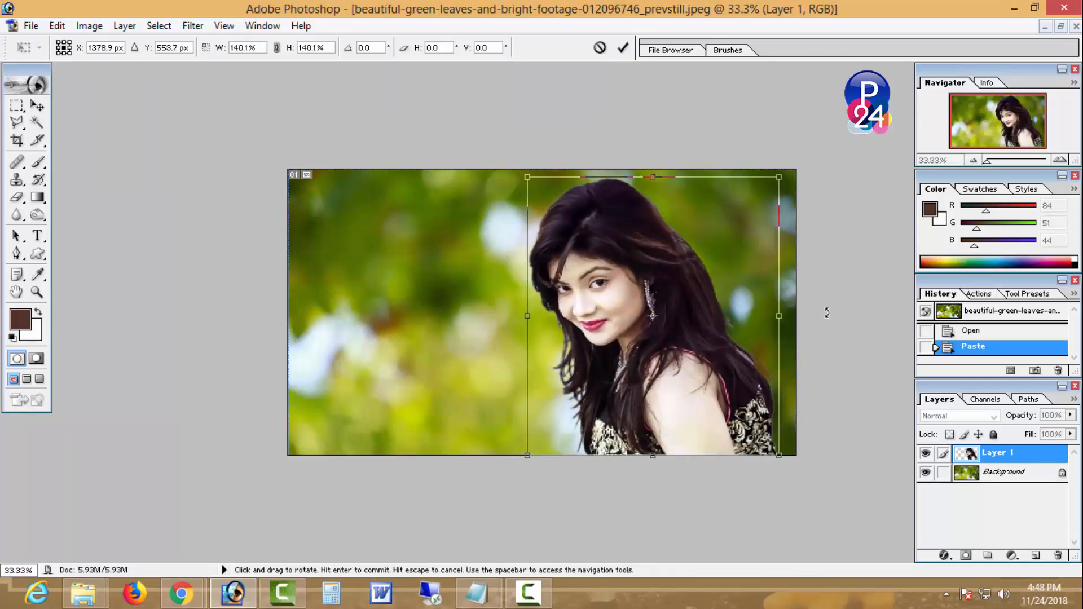
Shift the scaled portrait slightly right and down to X 1396.9 px, Y 559.7 px and apply the transform.
mouse_move(828, 312)
left_mouse_down()
mouse_move(841, 305)
mouse_move(834, 314)
left_mouse_up()
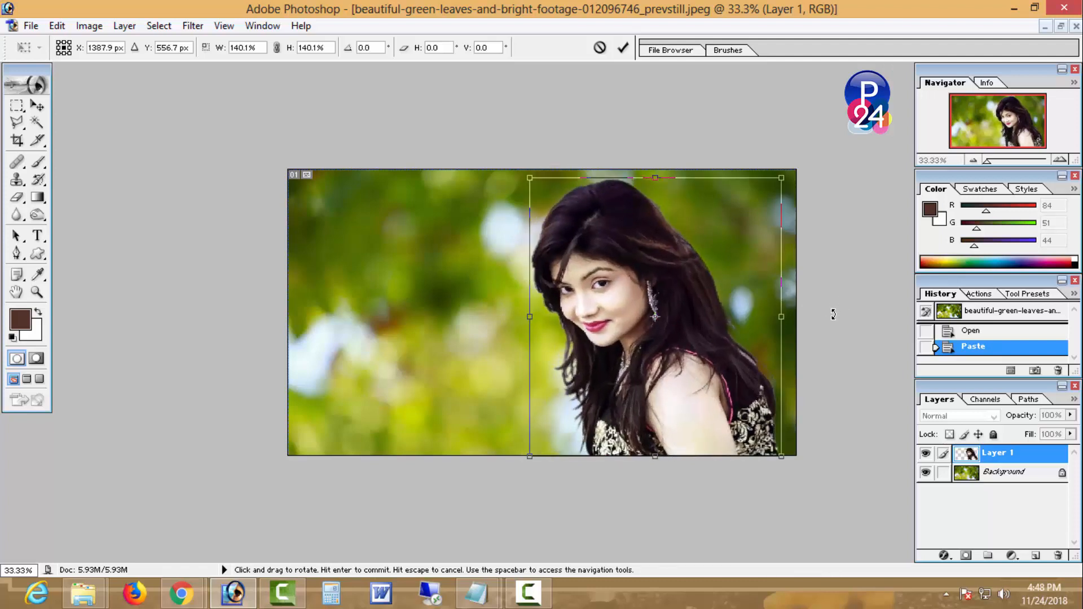
key("Down")
key("Right")
key("Right")
key("Right")
key("Right")
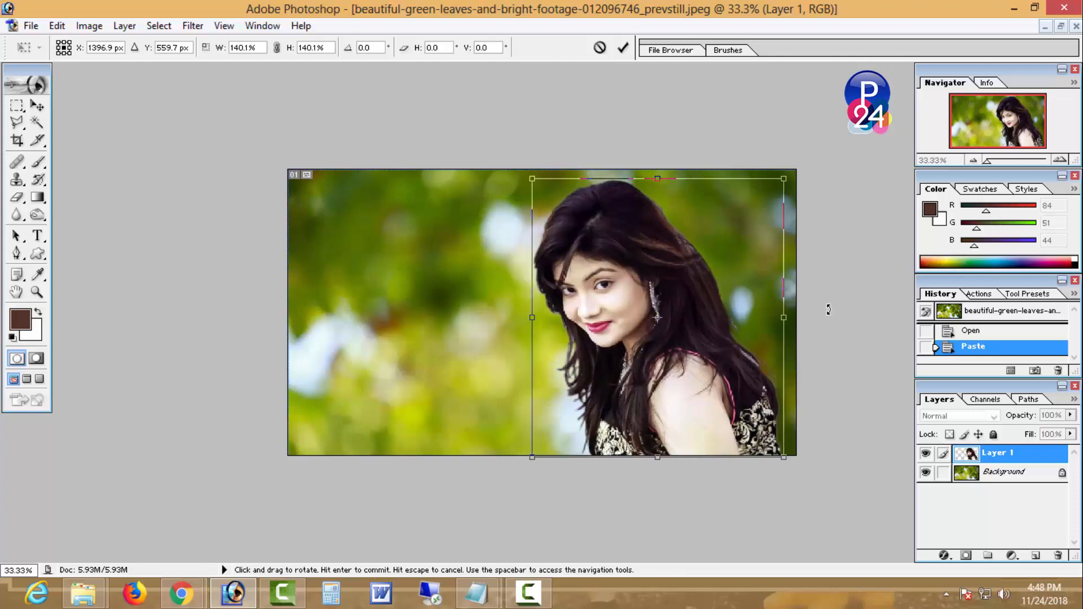
key("Return")
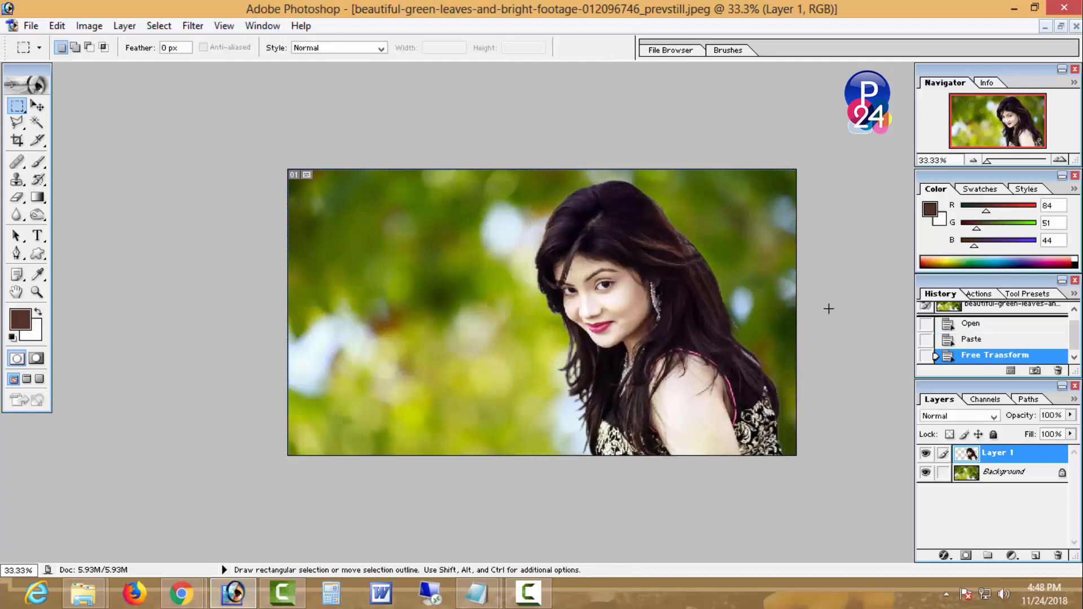
Clone Stamp hair along the outer hair edge above the rear shoulder with the size 30 brush.
key("ctrl+plus")
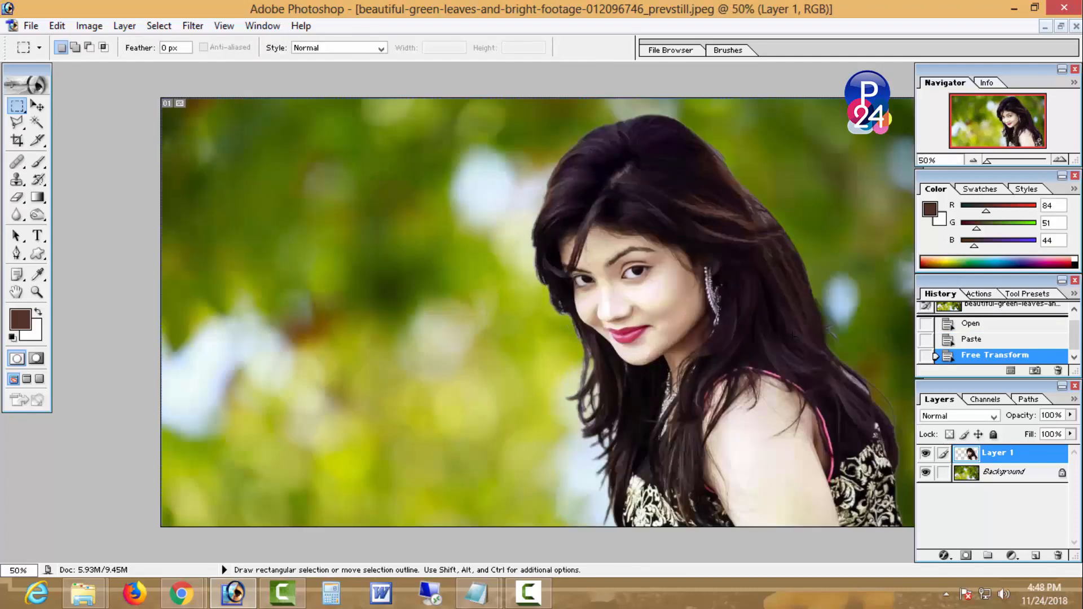
left_click(17, 180)
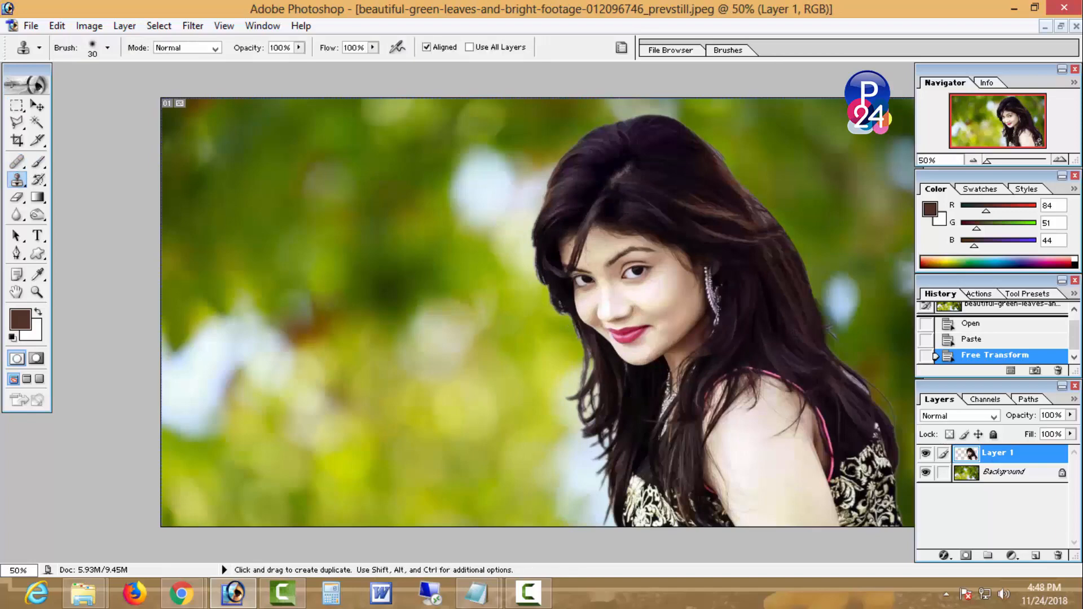
left_click_drag(840, 380, 869, 392)
left_click(836, 384)
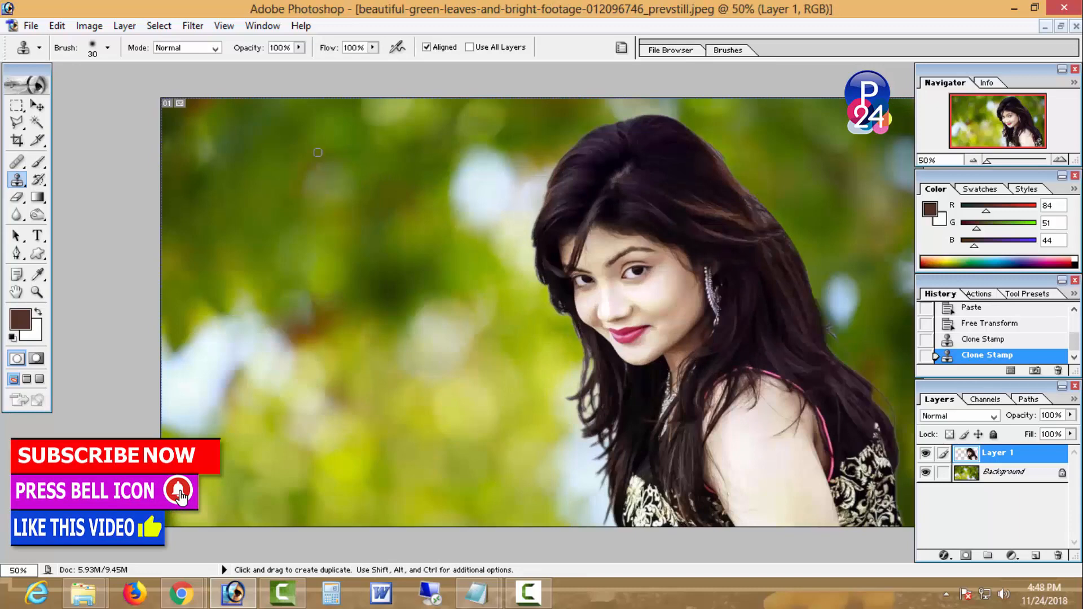
Apply Selective Color to Layer 1, setting Yellow to -64% within the Yellows.
left_click(89, 25)
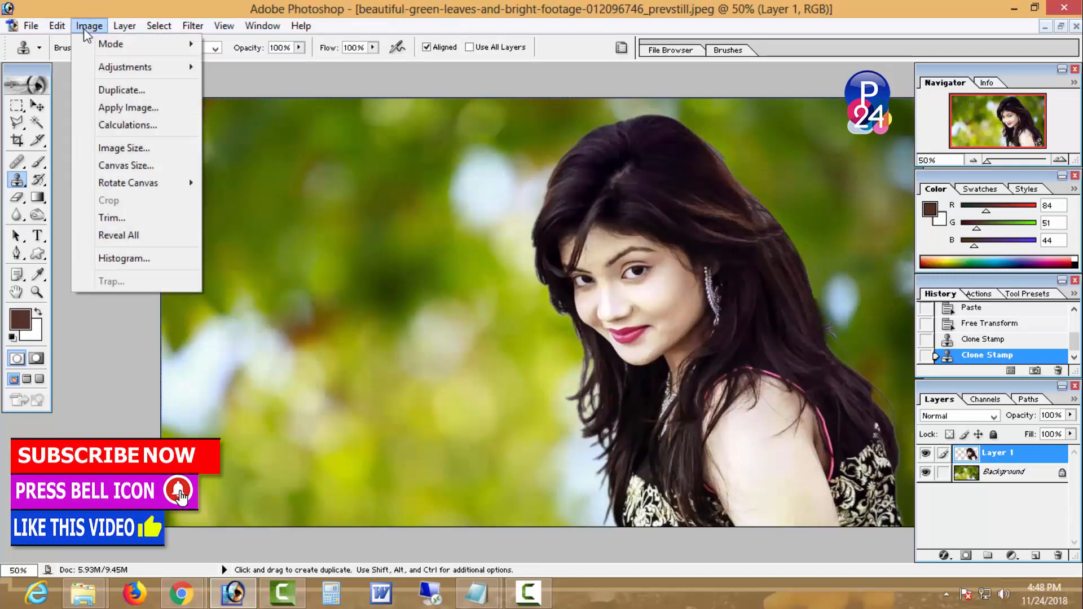
mouse_move(171, 70)
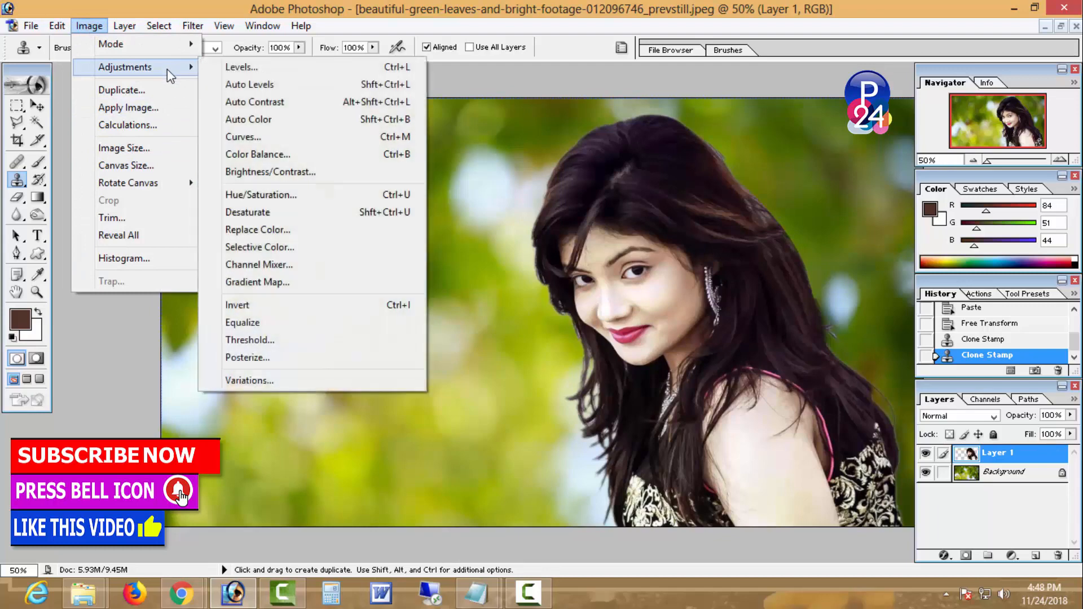
left_click(294, 251)
left_click_drag(768, 159, 299, 159)
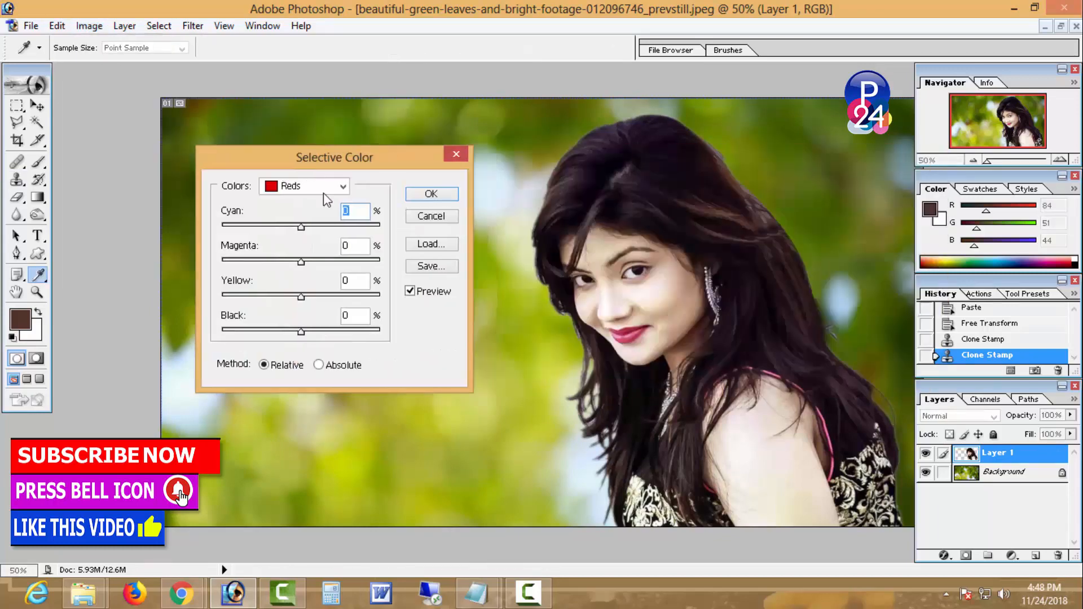
left_click(316, 186)
left_click(321, 214)
left_click_drag(302, 295, 252, 303)
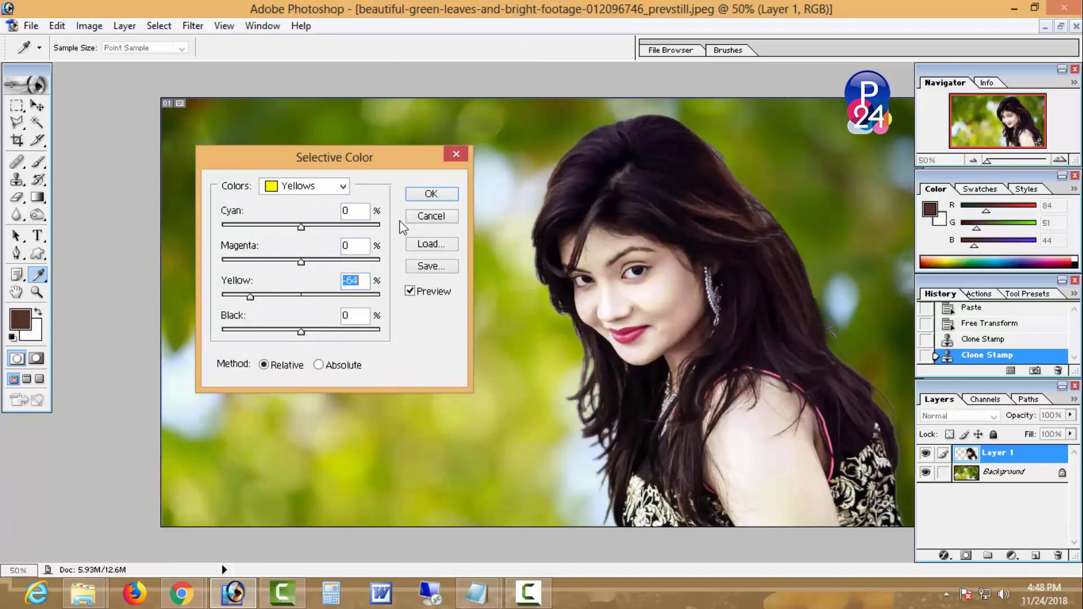
left_click(417, 196)
left_click(89, 25)
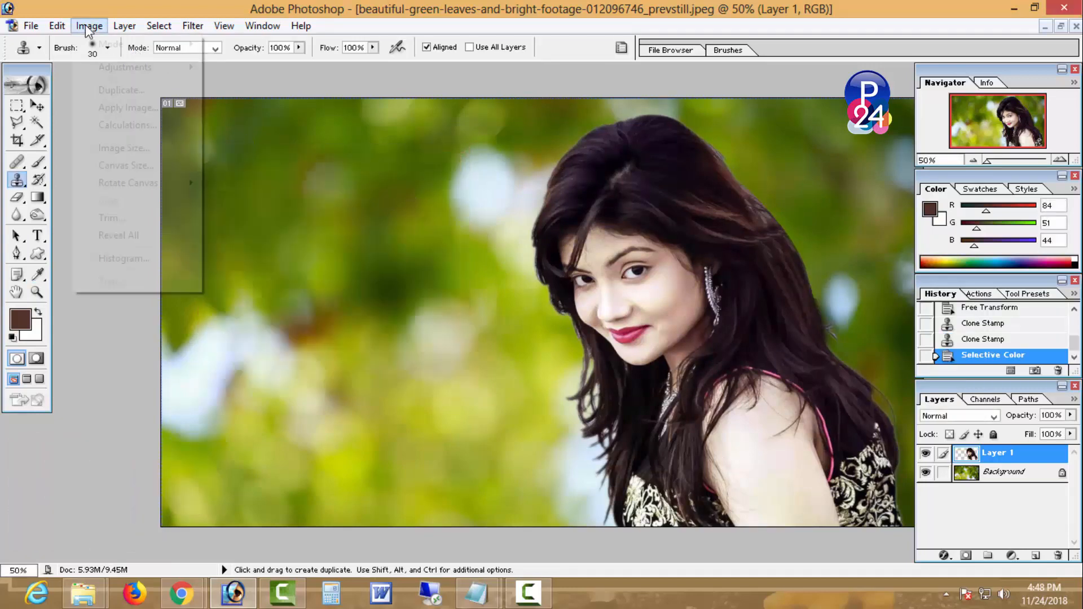
left_click(456, 124)
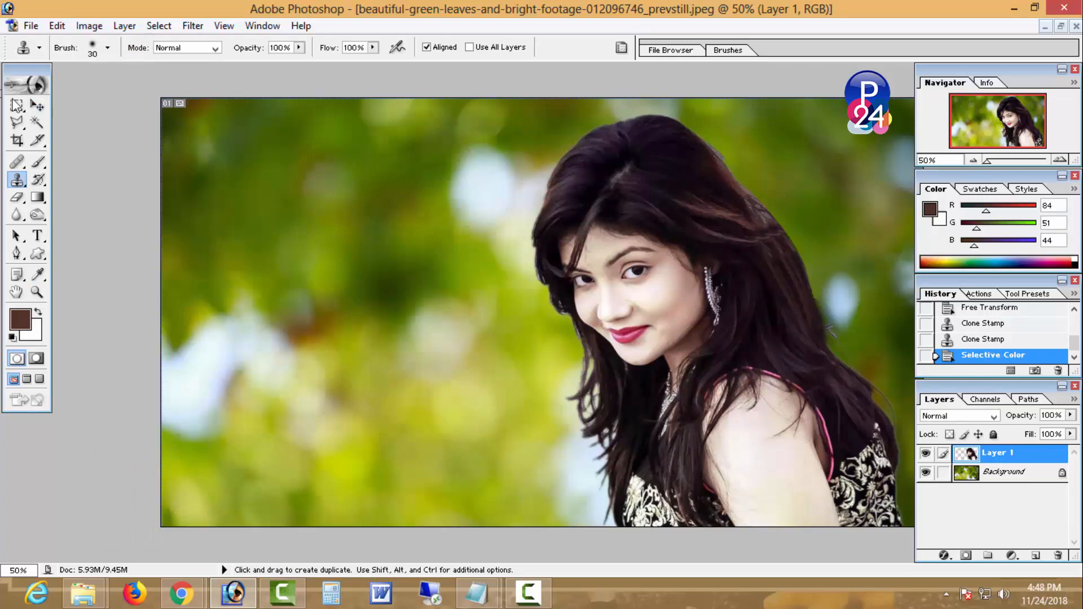
Select the patterned dress areas on both sides of the arm with the Polygonal Lasso, adding each area to one selection.
left_click(17, 122)
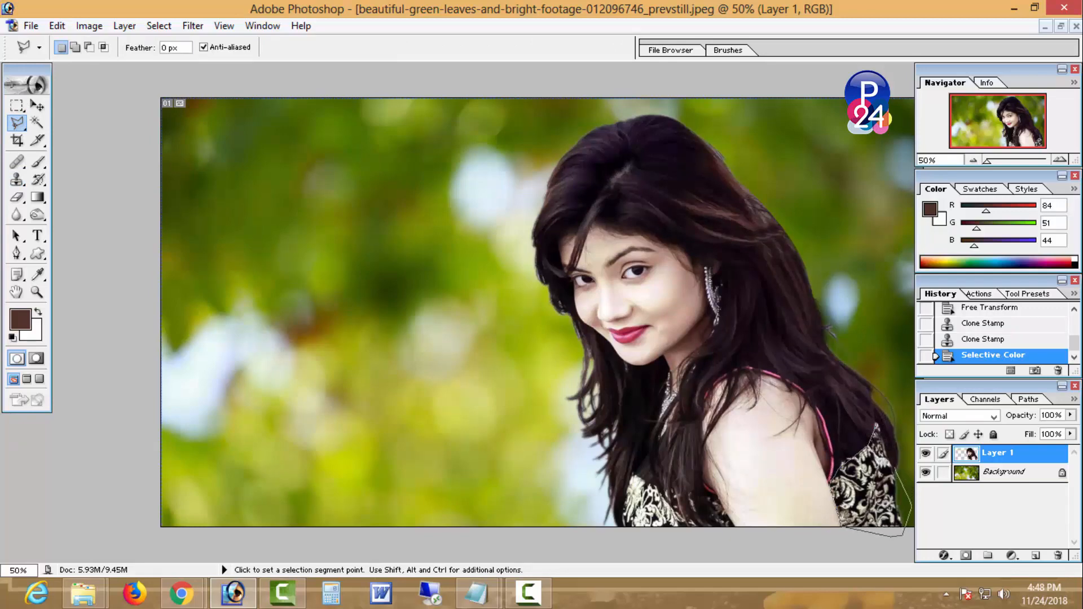
left_click(877, 424)
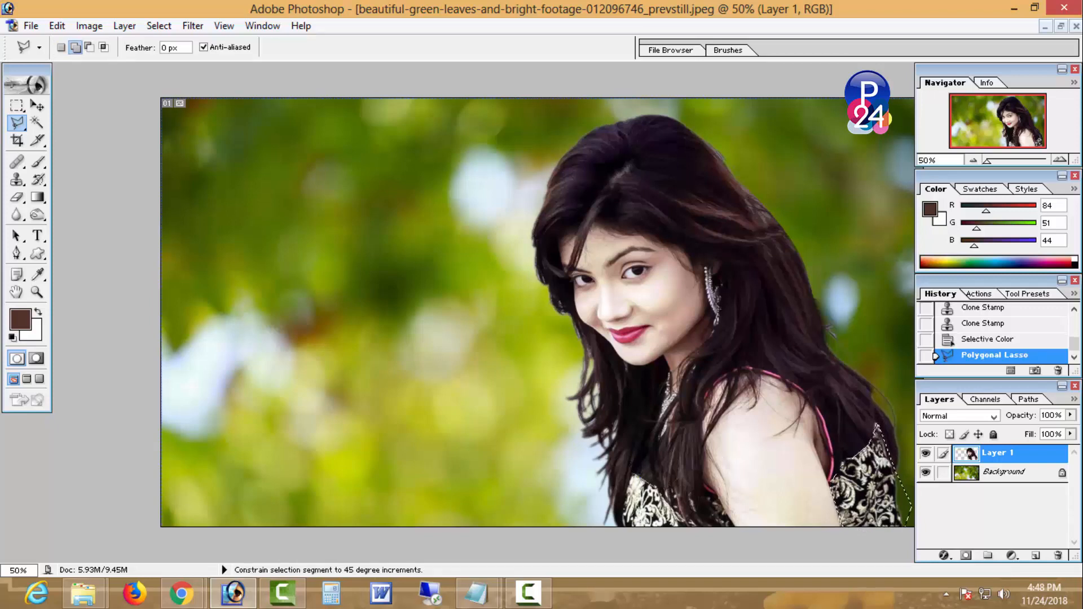
left_click(625, 528)
left_click(626, 541)
left_click(662, 548)
left_click(677, 501)
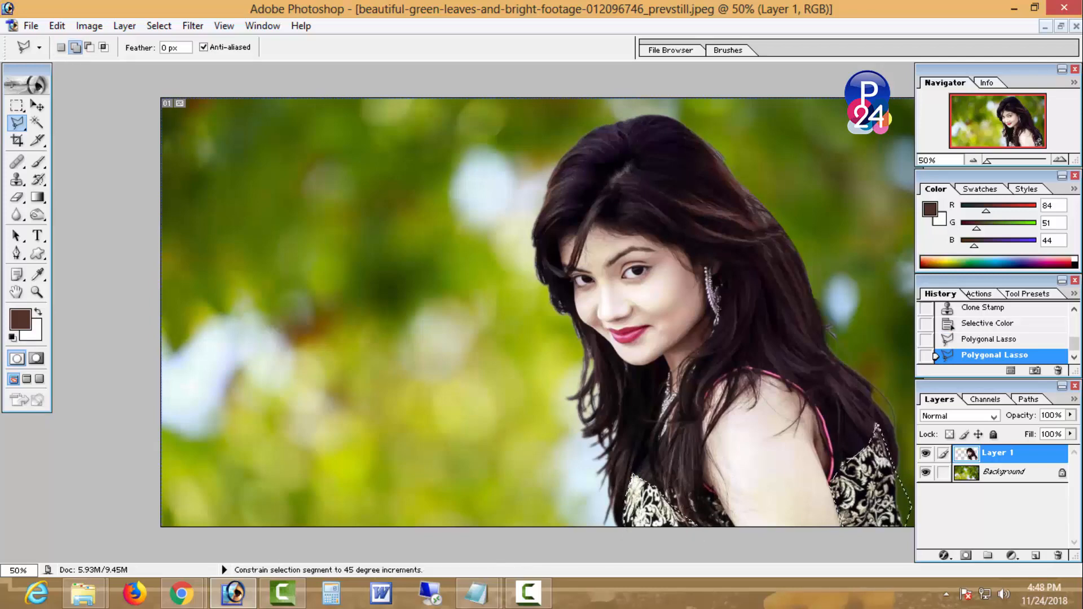
left_click(733, 528)
left_click(709, 492)
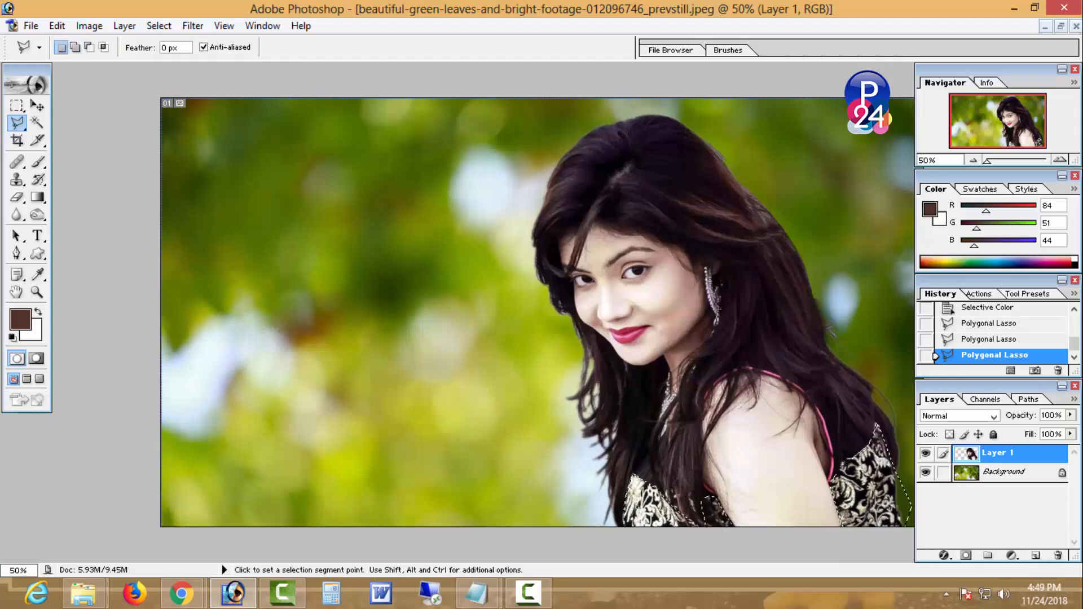
Apply Brightness/Contrast to the selected dress areas with slightly lower brightness and strongly raised contrast, and clear the selection.
left_click(89, 25)
mouse_move(113, 68)
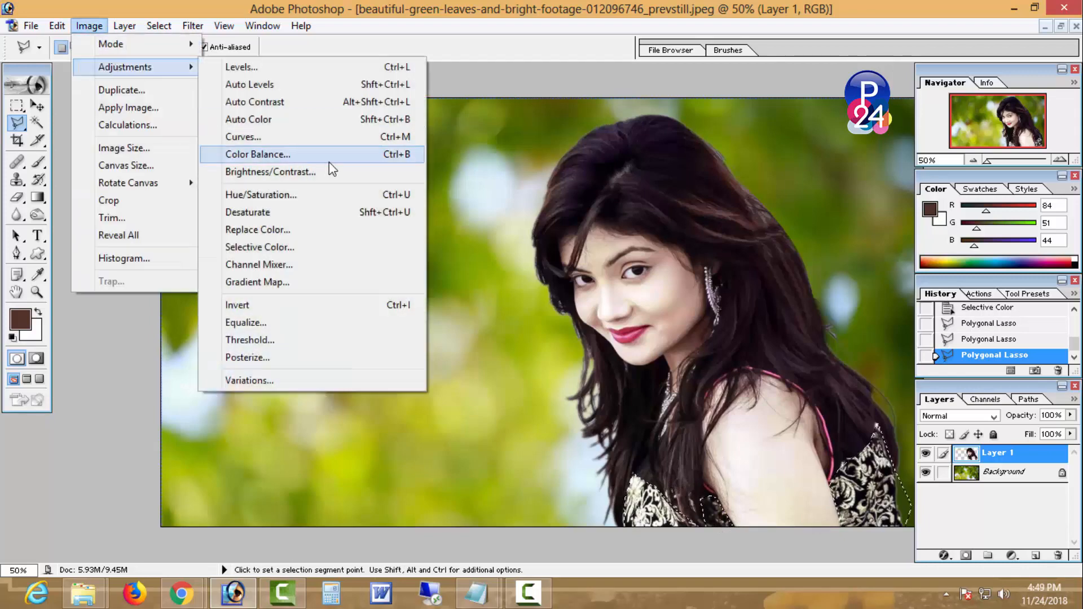
left_click(331, 175)
left_click_drag(863, 185, 857, 147)
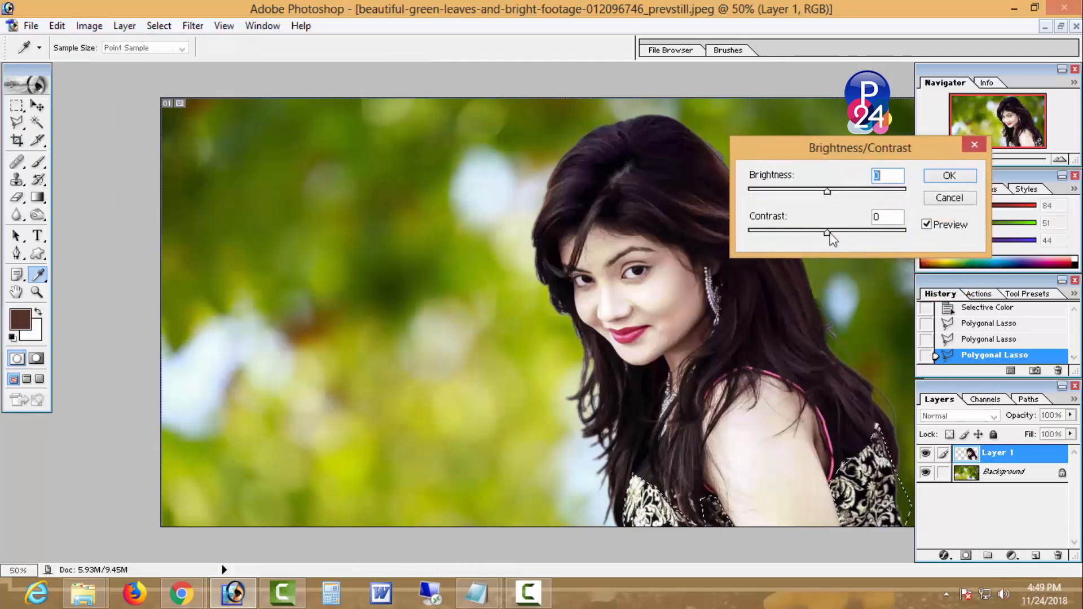
left_click_drag(827, 231, 862, 232)
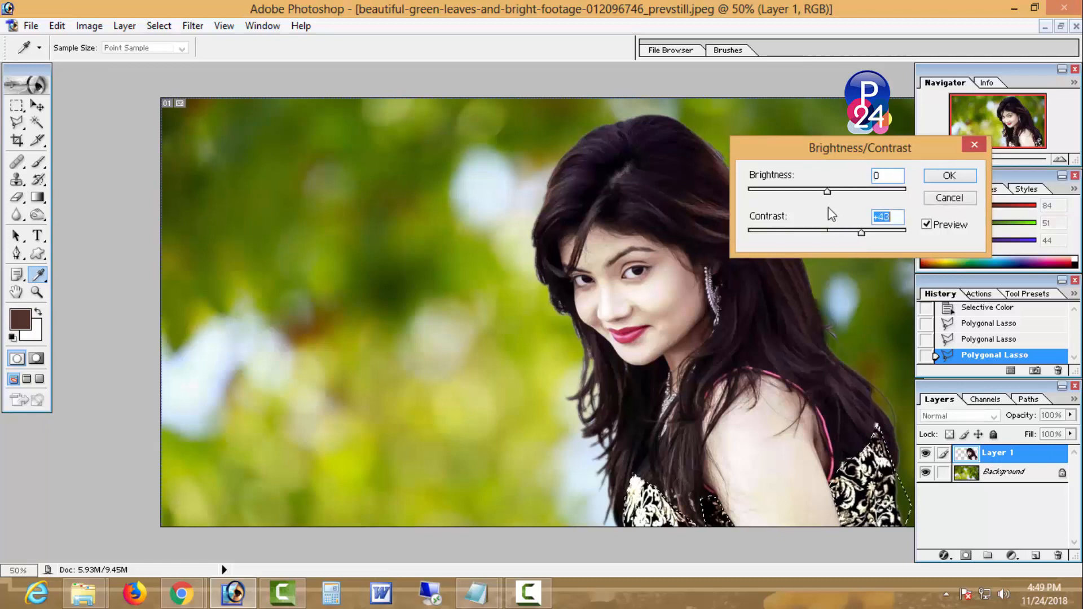
left_click_drag(827, 190, 815, 191)
left_click_drag(862, 232, 872, 231)
left_click_drag(816, 191, 817, 195)
left_click(947, 177)
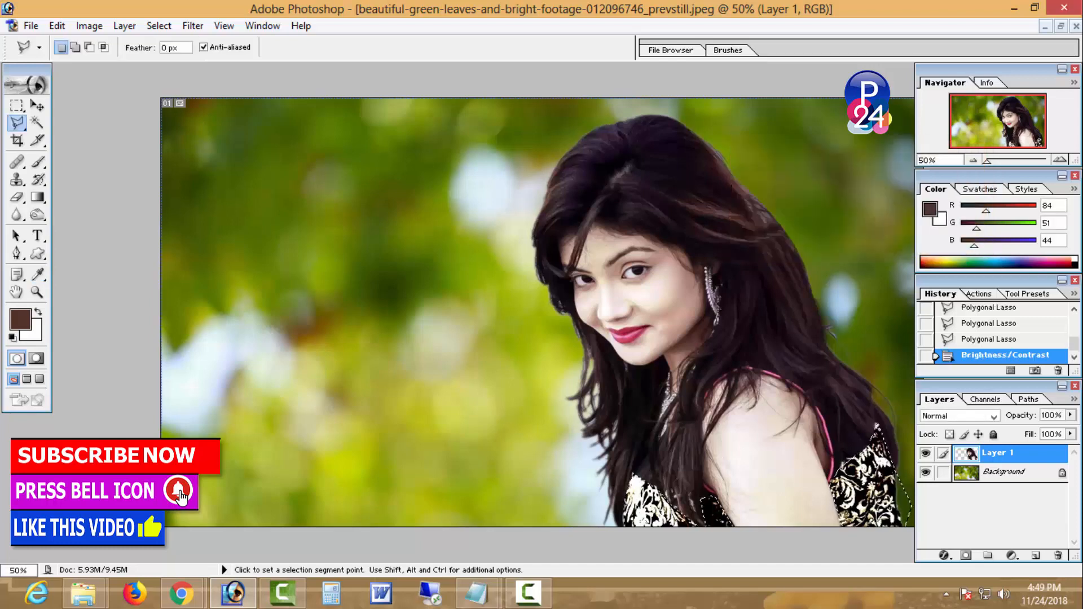
right_click(724, 197)
left_click(751, 204)
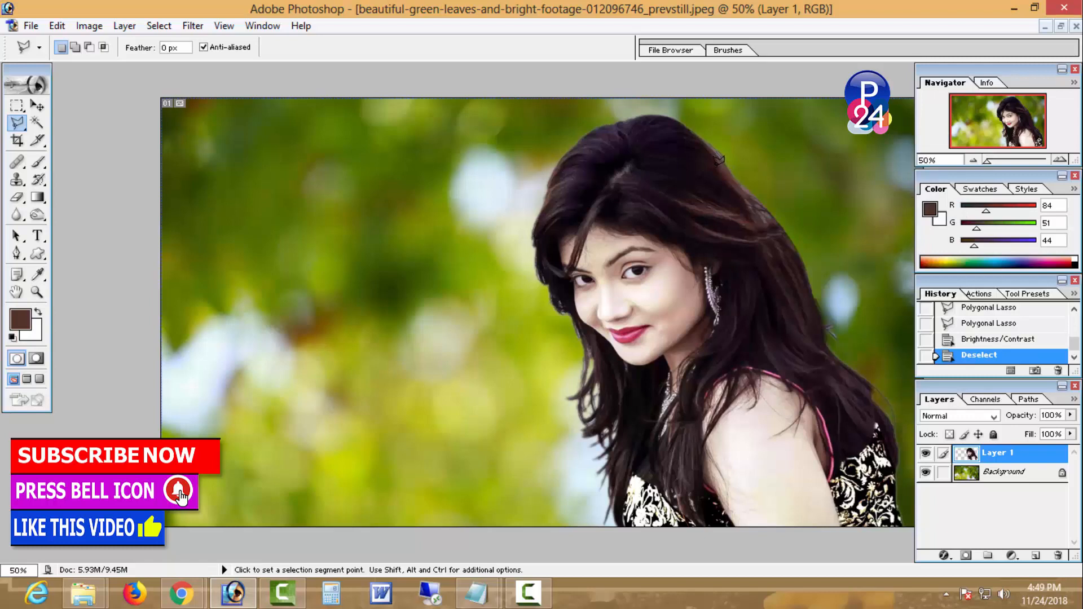
Lasso a narrow hair strand behind the earring and brighten it with Curves, raising the Green channel from input 106 to output 169.
left_click(15, 142)
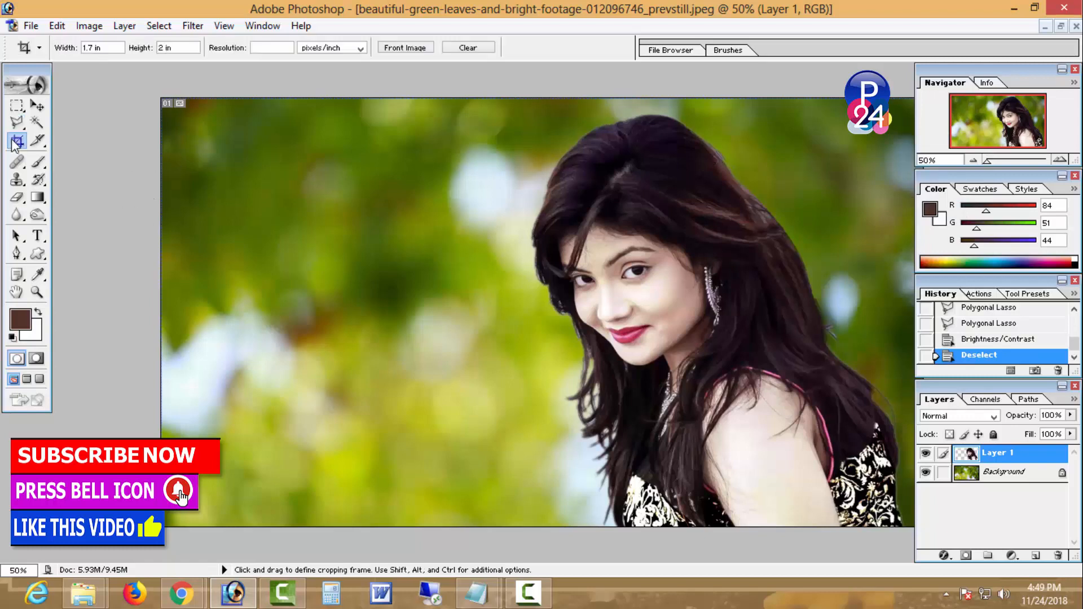
left_click(18, 125)
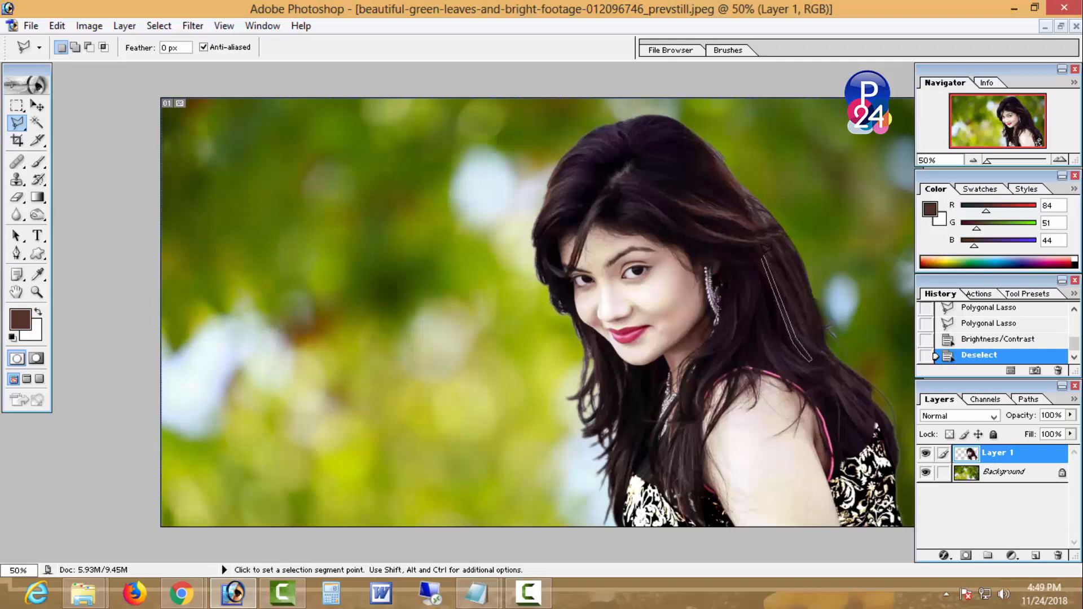
left_click(764, 253)
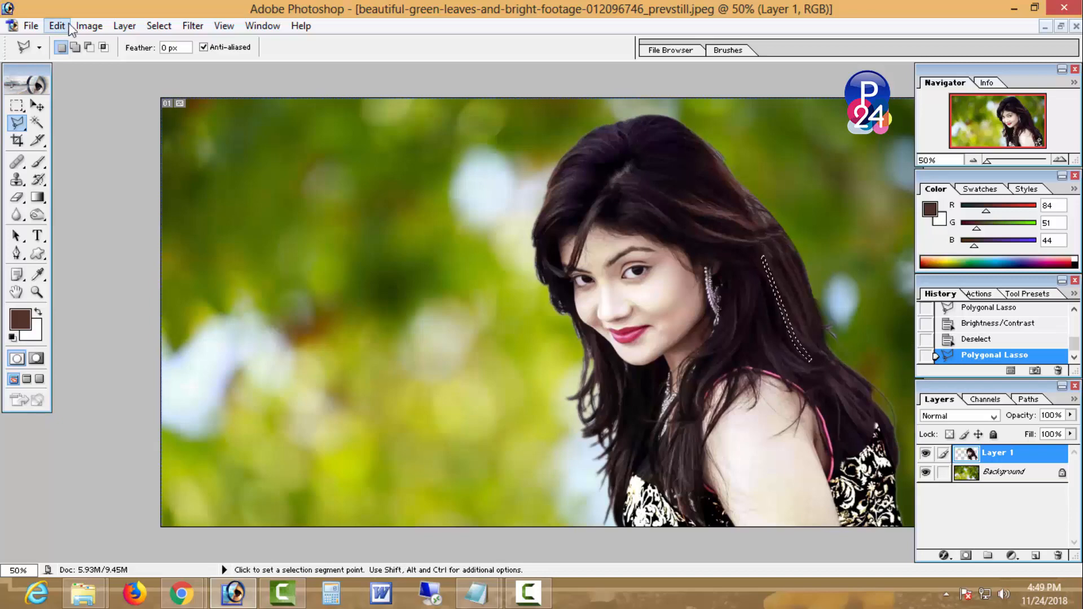
left_click(90, 25)
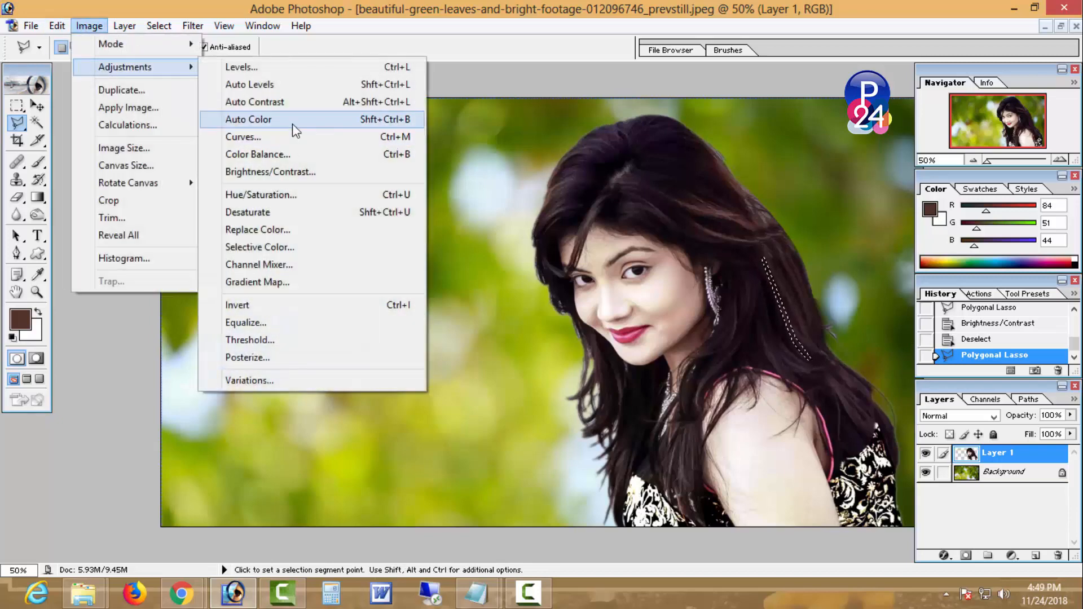
left_click(297, 135)
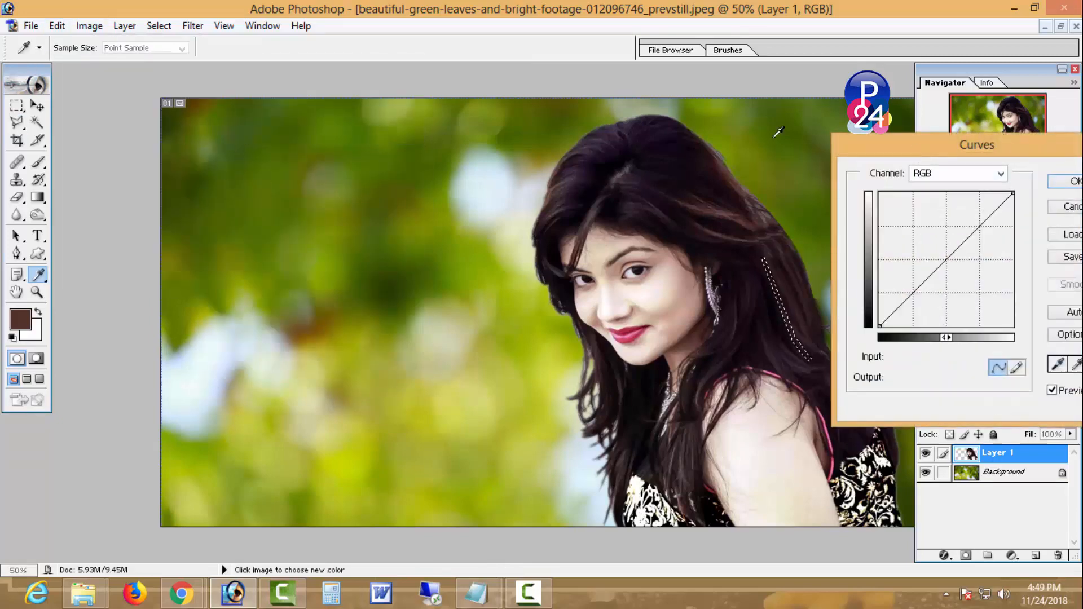
left_click_drag(904, 151, 129, 162)
left_click_drag(170, 271, 160, 250)
left_click(182, 183)
left_click(176, 212)
left_click(175, 186)
left_click(171, 226)
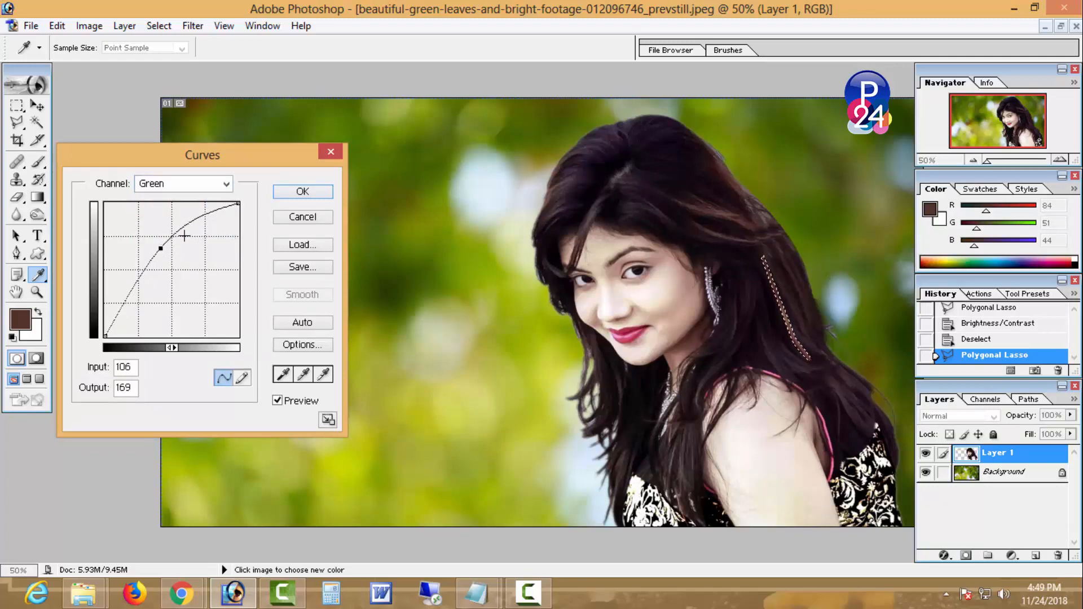
left_click(301, 191)
Copy the brightened strand onto a new layer and place it just beside the original with a slight counterclockwise rotation.
key("m")
left_click(351, 226)
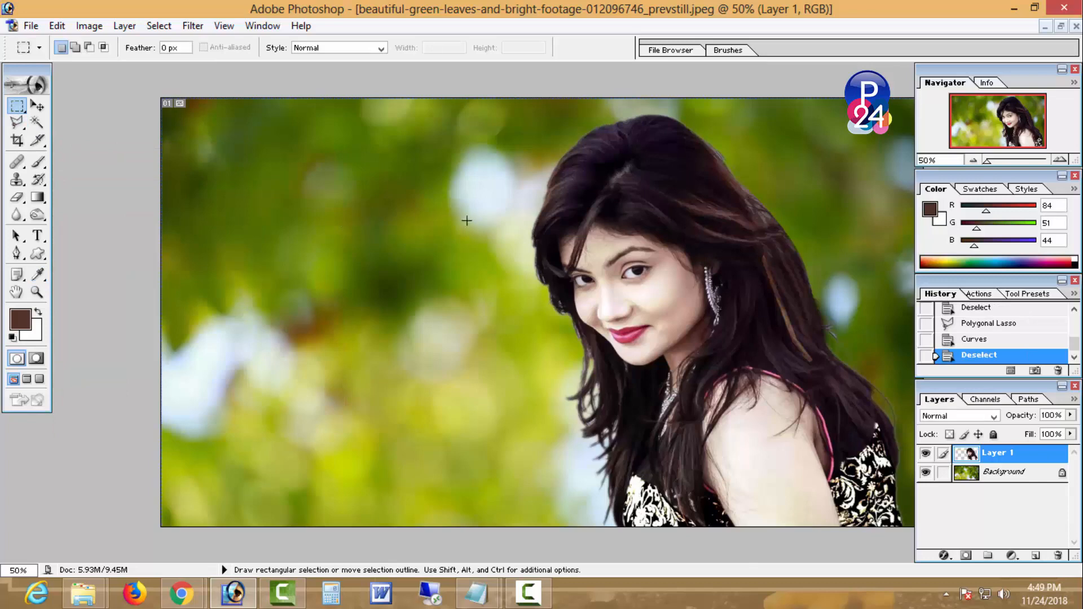
key("ctrl+v")
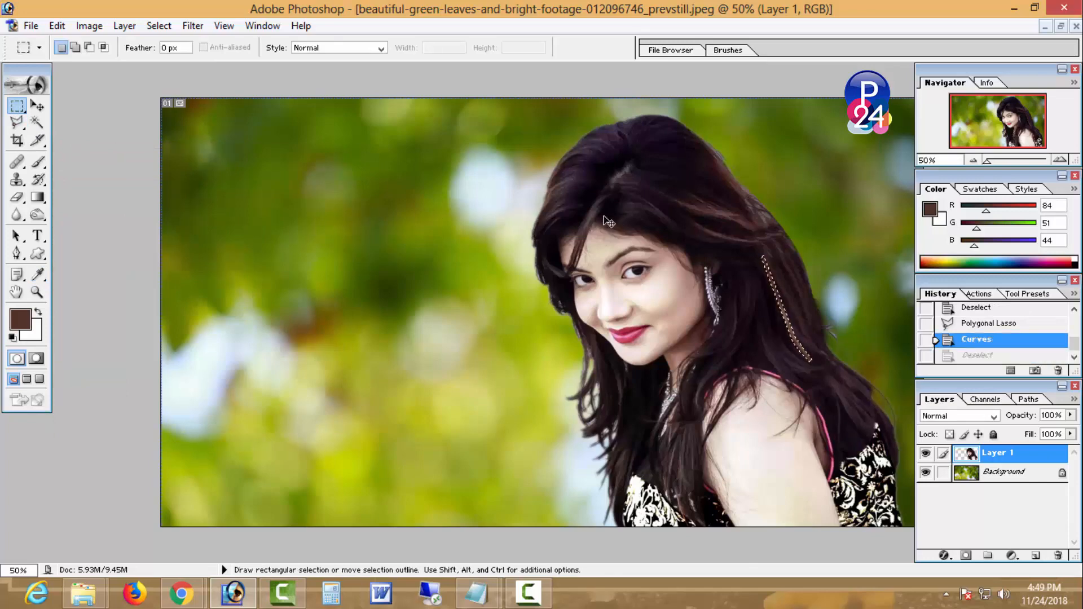
left_click(37, 106)
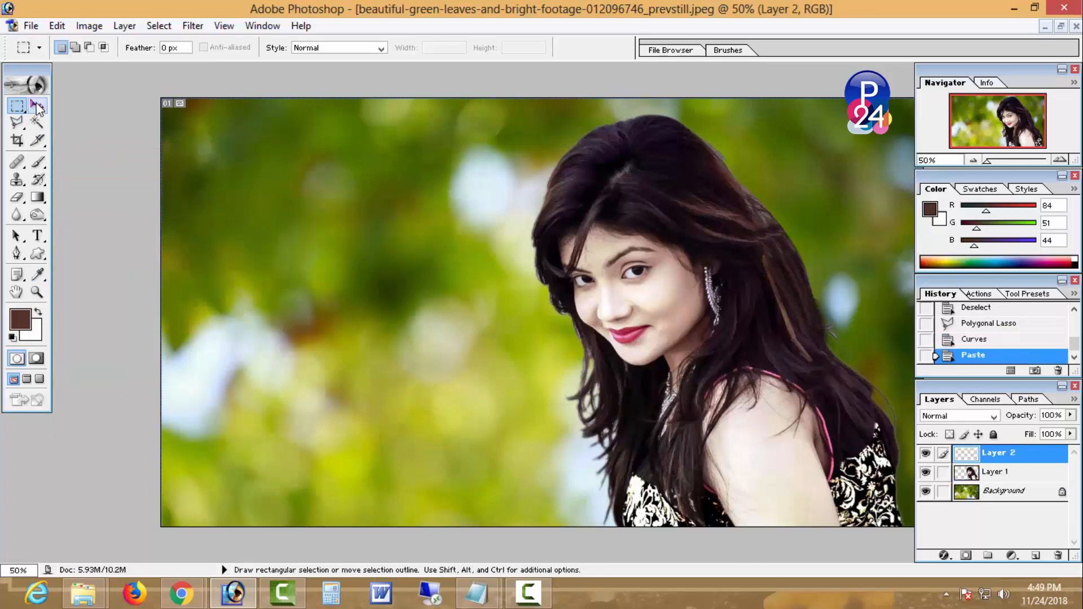
left_click_drag(797, 328, 803, 324)
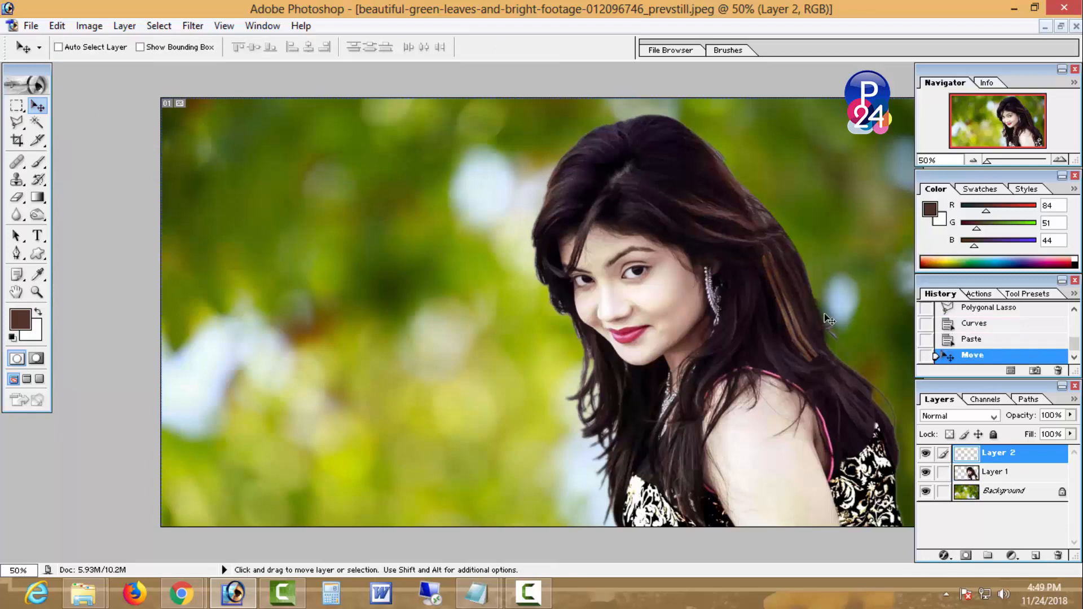
key("ctrl+t")
left_click_drag(882, 287, 881, 271)
key("Return")
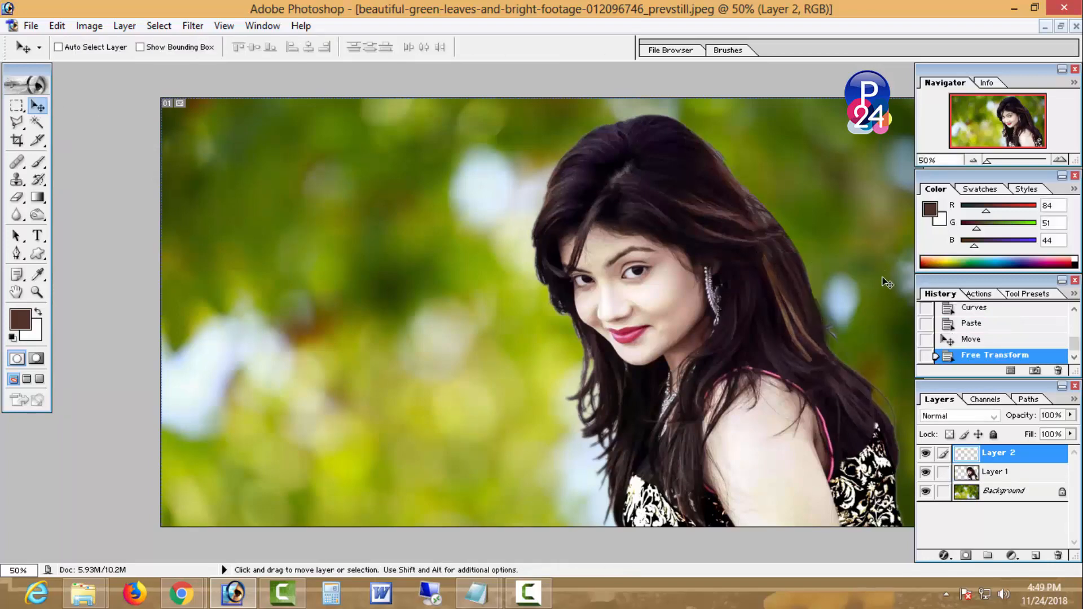
Duplicate the Layer 2 strand farther toward the outer hair edge, rotate the copy slightly counterclockwise, and nudge it left.
left_click_drag(840, 301, 851, 282, "alt")
key("ctrl+t")
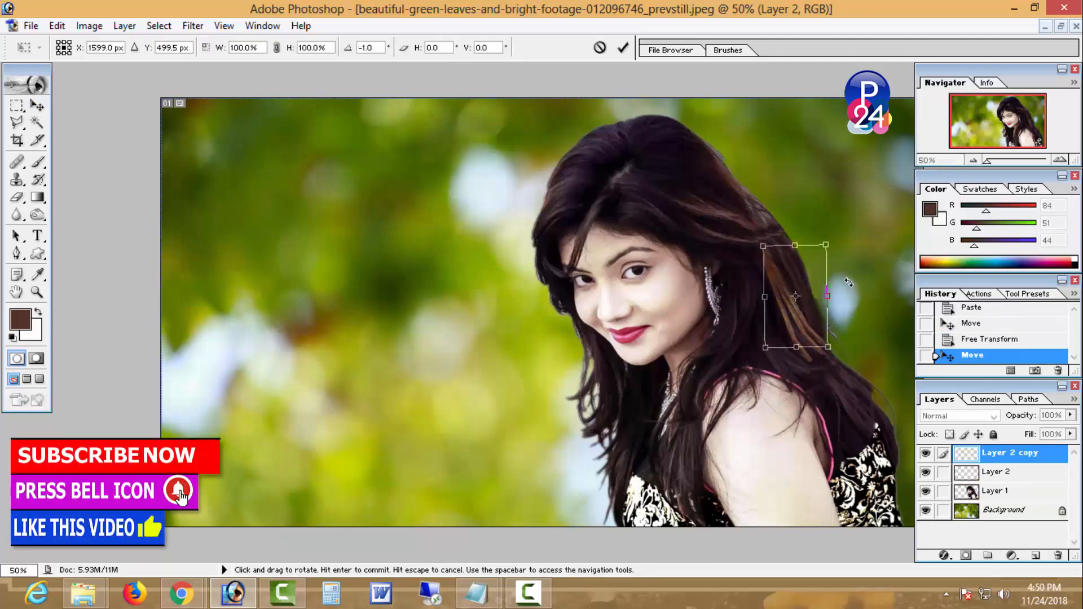
key("Return")
key("Left")
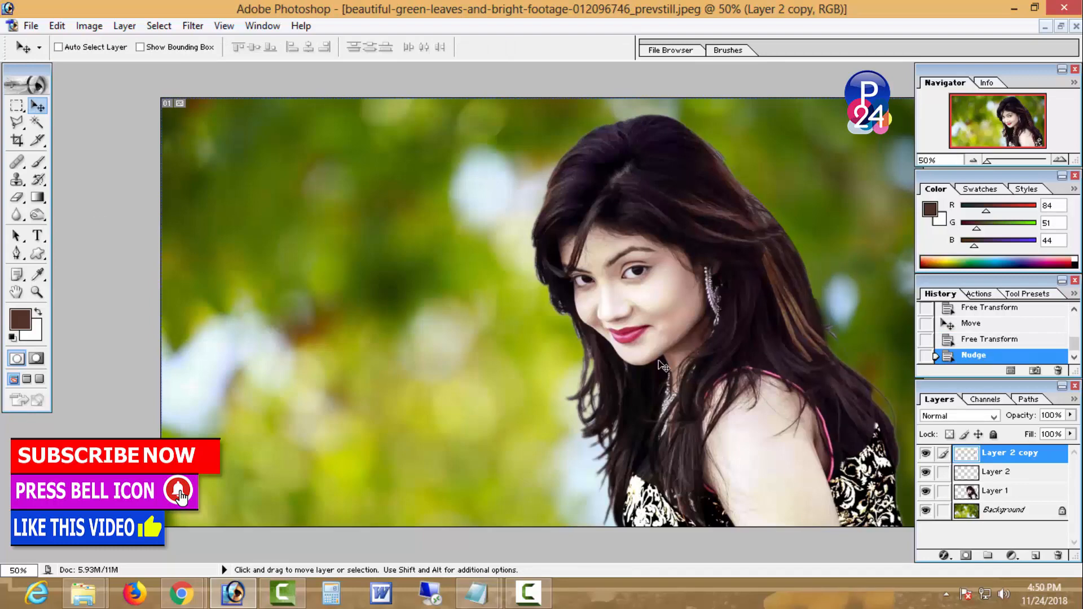
Enlarge the Layer 2 copy hair strand to about 123%, and stretch the Layer 2 strand outward and downward along the hair.
key("ctrl+t")
left_click_drag(833, 350, 841, 369)
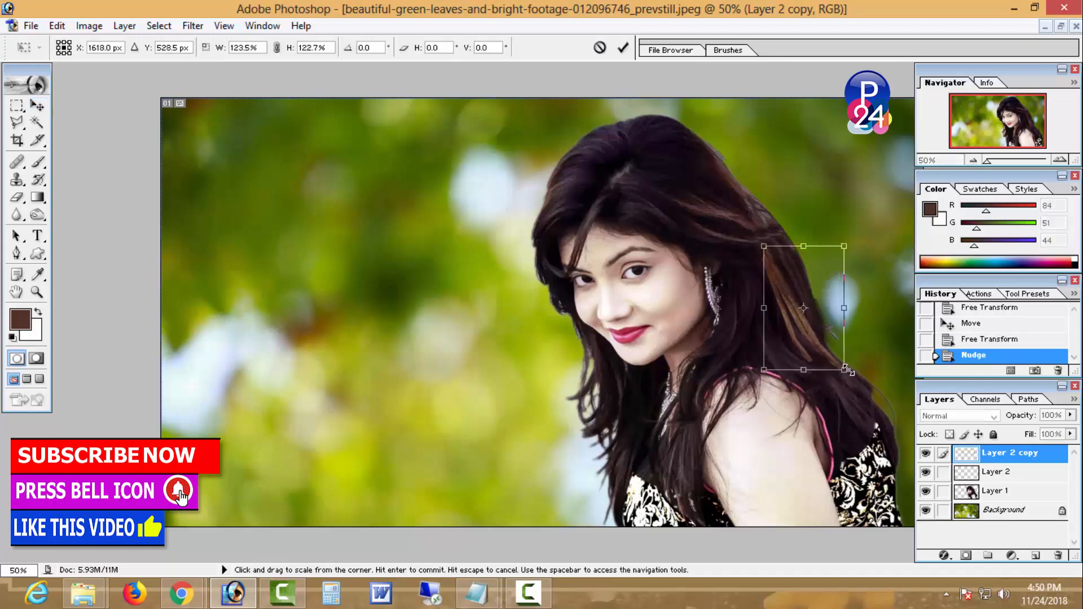
key("Return")
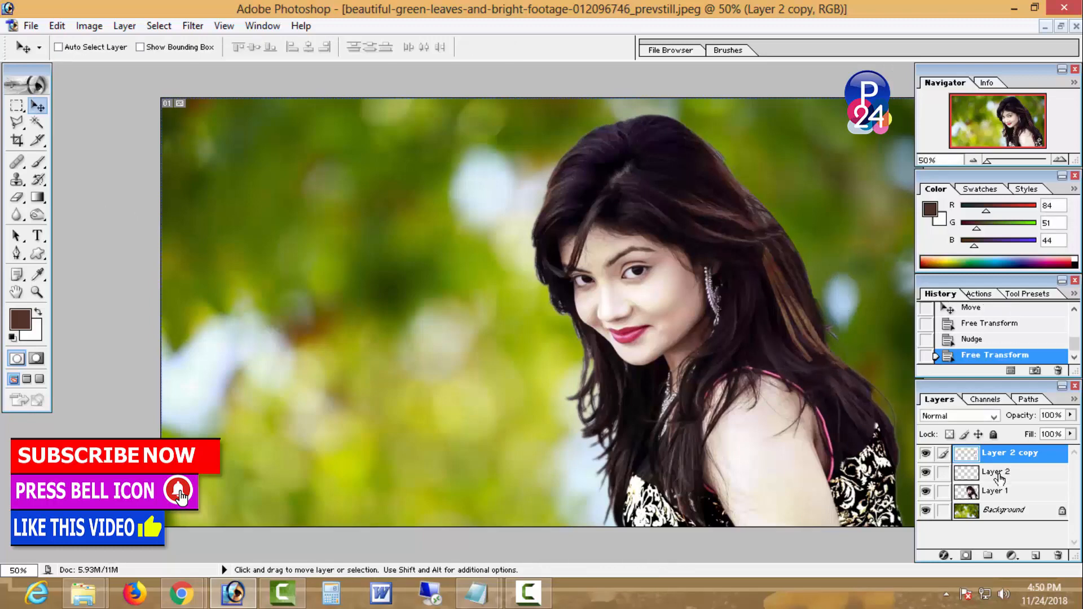
left_click(997, 472)
key("ctrl+t")
left_click_drag(822, 363, 848, 386)
key("Return")
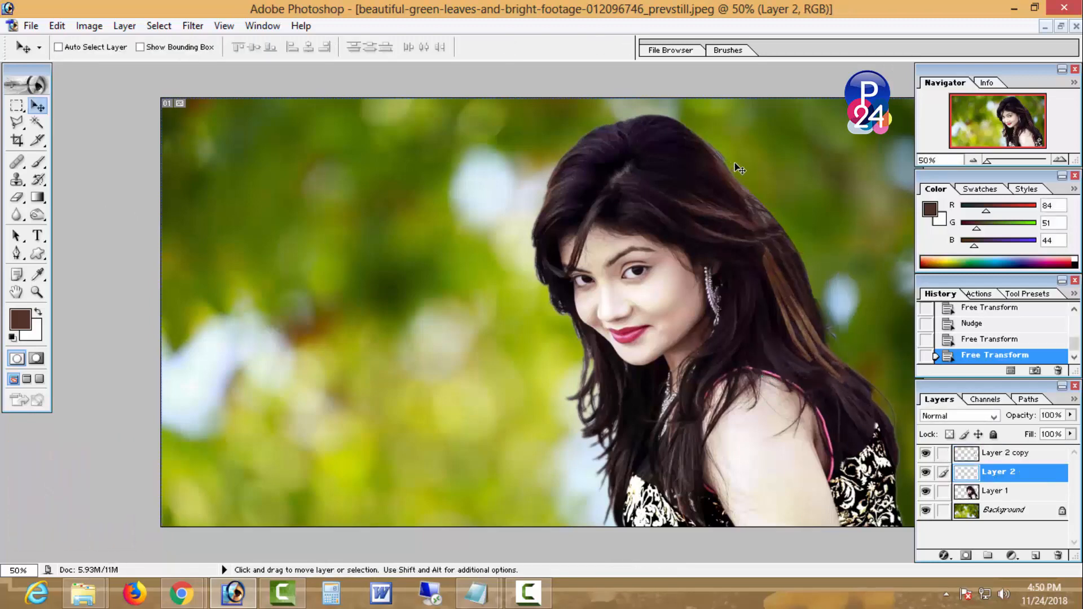
Merge the Layer 2 copy and Layer 2 hair strands down into Layer 1.
left_click(979, 453)
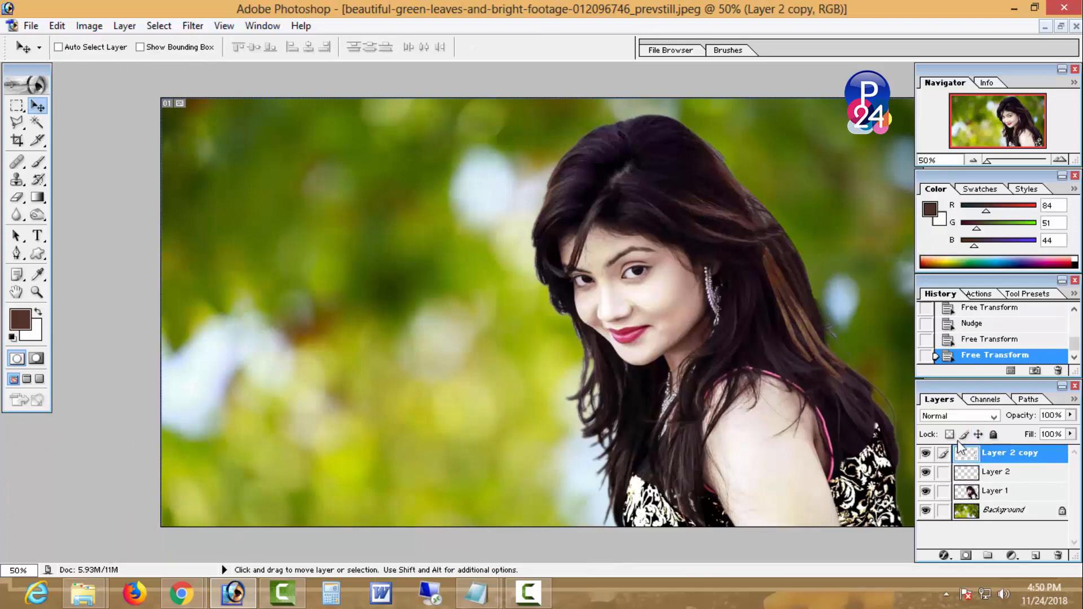
key("ctrl+e")
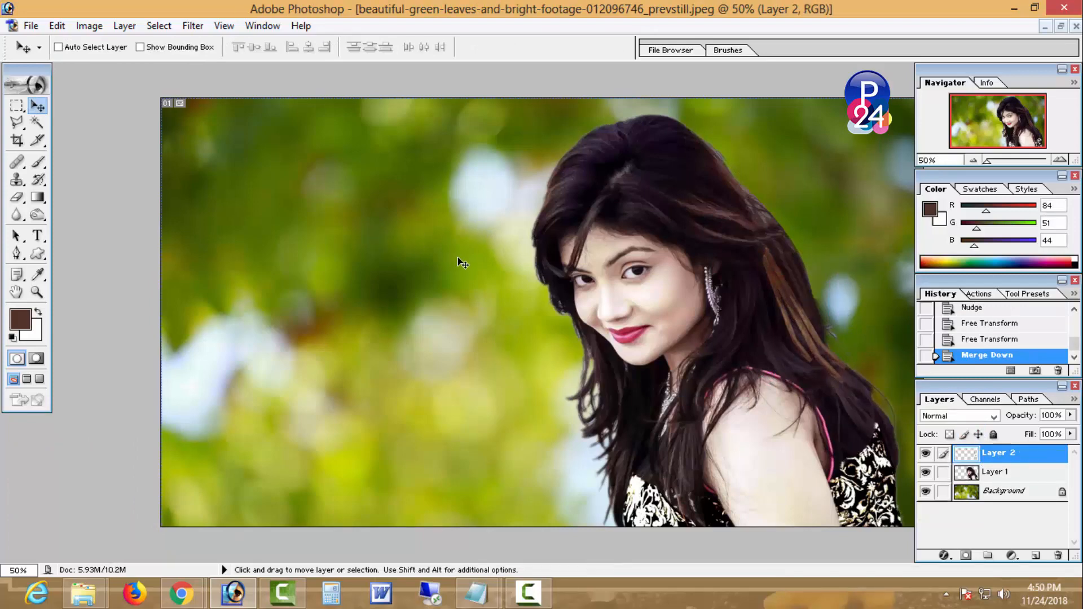
key("ctrl+e")
Clone dark hair over the upper ends of the brightened strands, using a 30 px Clone Stamp at 100% opacity.
left_click(17, 180)
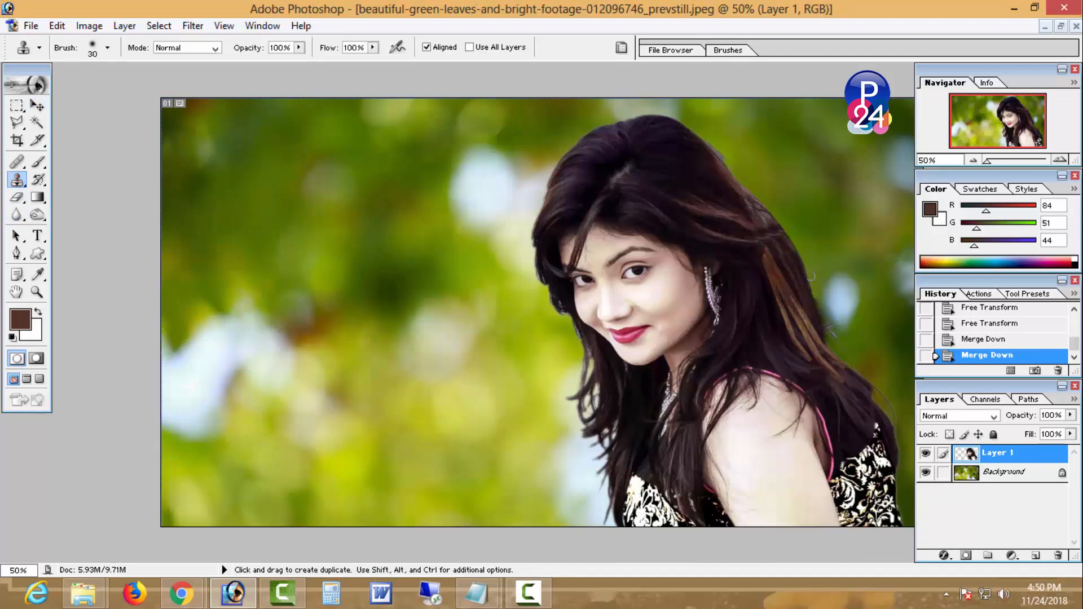
left_click(751, 264, "alt")
mouse_move(762, 254)
left_mouse_down()
mouse_move(763, 270)
mouse_move(761, 236)
mouse_move(776, 261)
left_mouse_up()
left_click(776, 246, "alt")
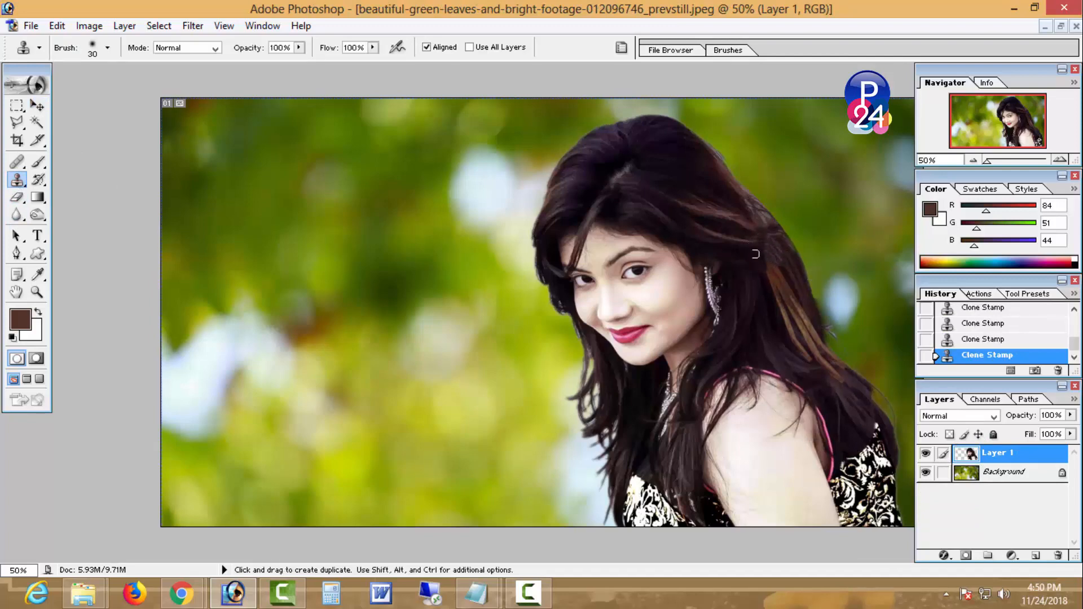
Soften the brightened strands and the hair around them with the 80 px Blur tool at 50% strength.
left_click(16, 214)
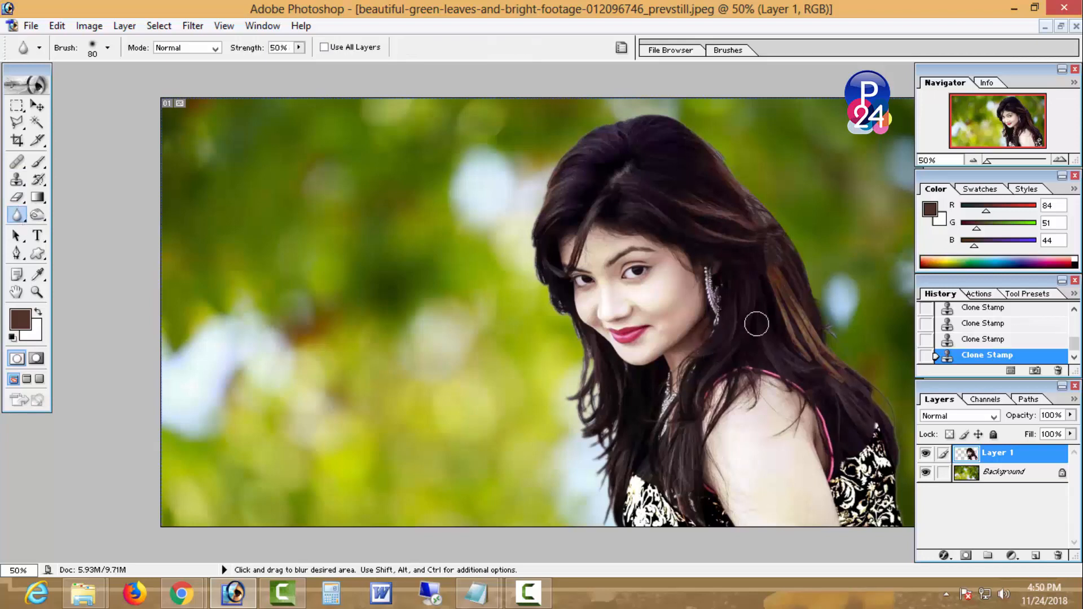
mouse_move(813, 356)
left_mouse_down()
mouse_move(803, 320)
mouse_move(802, 362)
mouse_move(792, 342)
left_mouse_up()
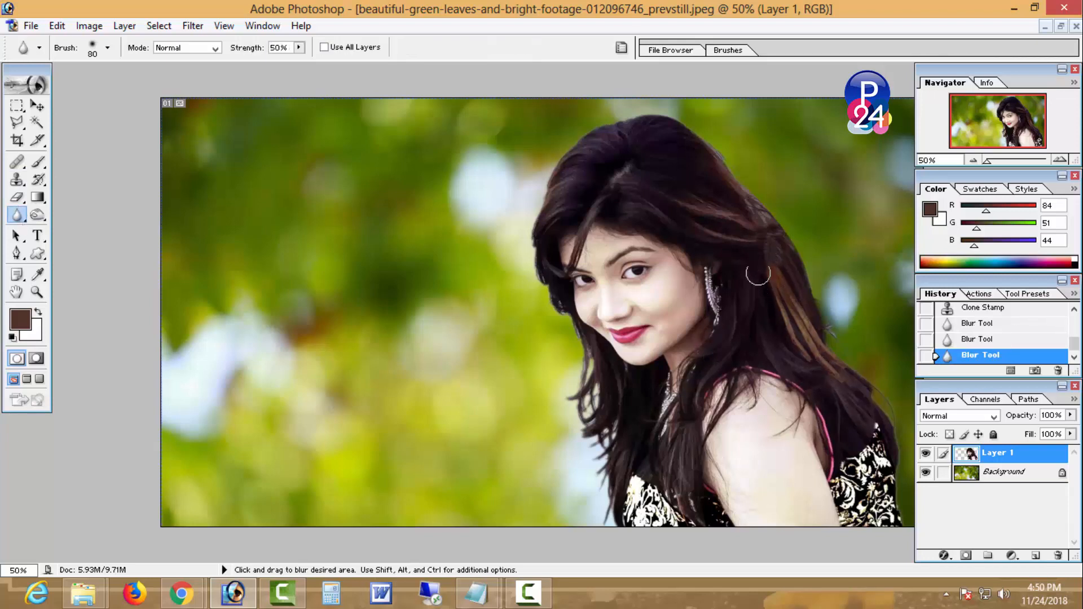
mouse_move(758, 276)
left_mouse_down()
mouse_move(791, 342)
mouse_move(813, 355)
left_mouse_up()
left_click_drag(740, 246, 803, 367)
left_click_drag(778, 305, 820, 383)
Clone dark hair over the inner edge of the brightened strands with a 50 px Clone Stamp.
key("s")
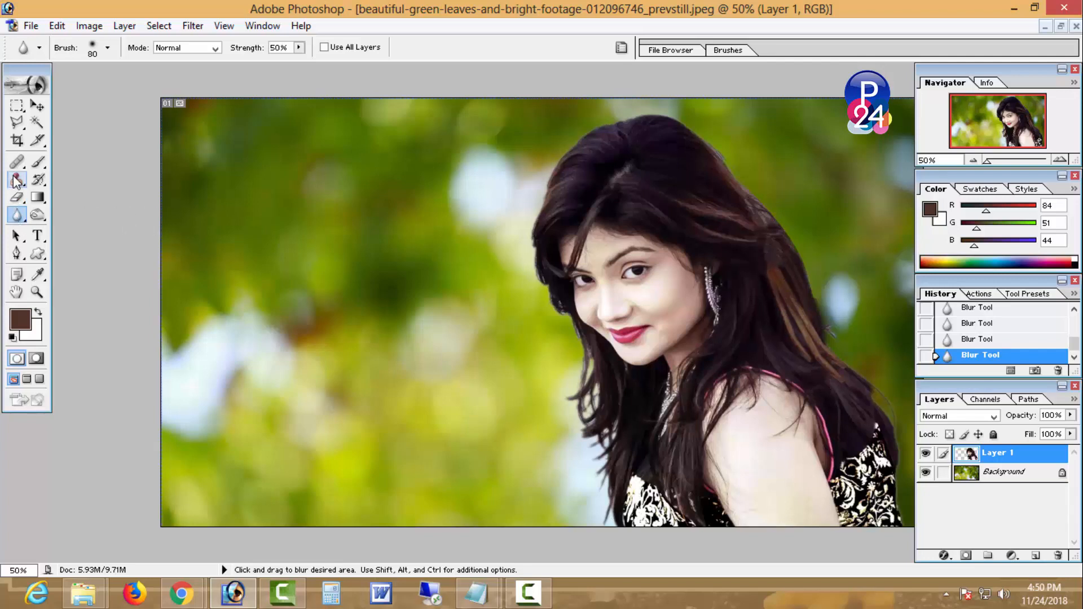
left_click(749, 329, "alt")
mouse_move(764, 313)
left_mouse_down()
mouse_move(790, 351)
mouse_move(767, 309)
left_mouse_up()
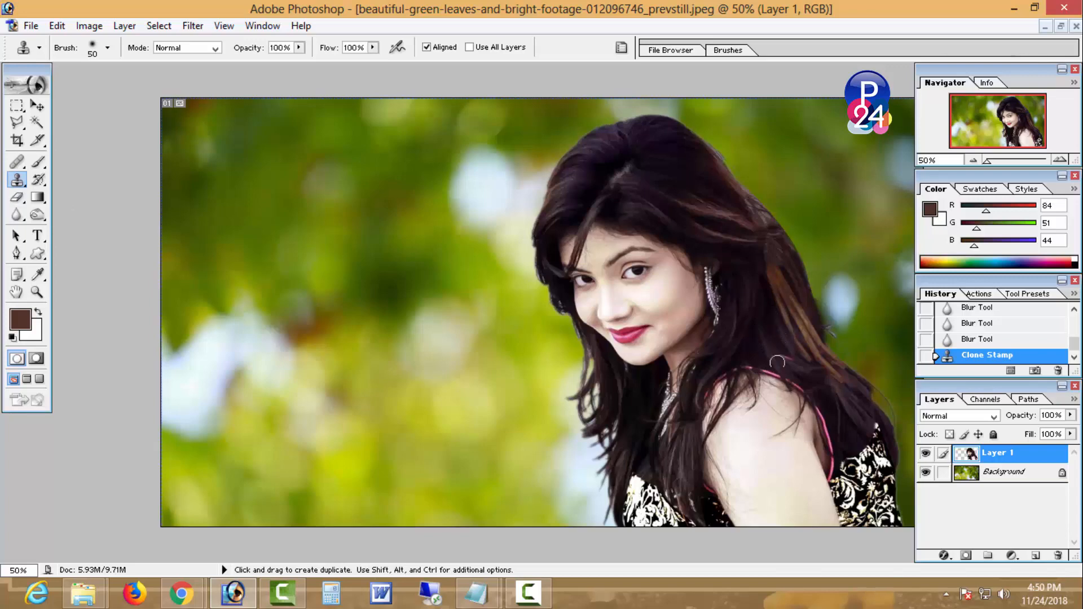
Sample the dark pupil colour and brush darker liner along the outer corner and lower lash line of the eye nearer the earring.
key("ctrl+minus")
key("ctrl+minus")
key("ctrl+minus")
key("ctrl+plus")
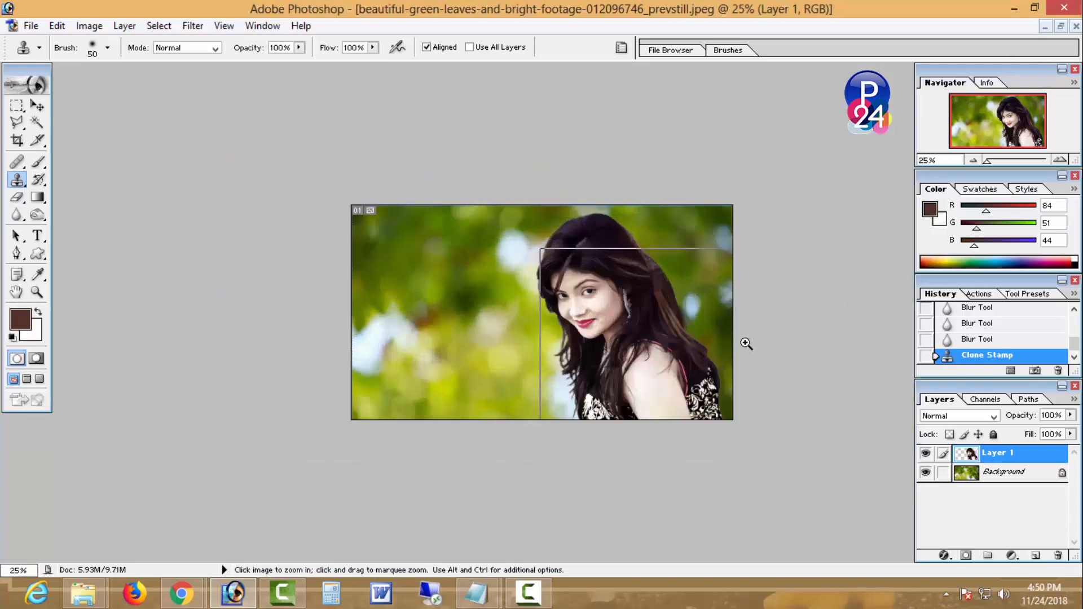
key("ctrl+plus")
key("ctrl+plus")
key("ctrl+plus")
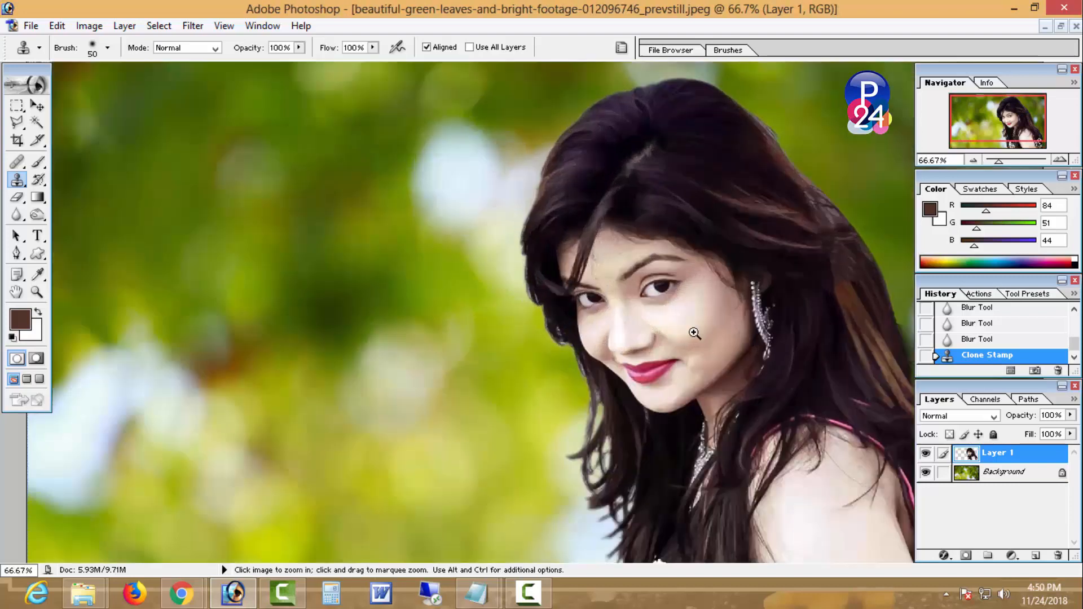
left_click(694, 333, "ctrl")
left_click(704, 298, "ctrl")
left_click_drag(519, 248, 748, 331)
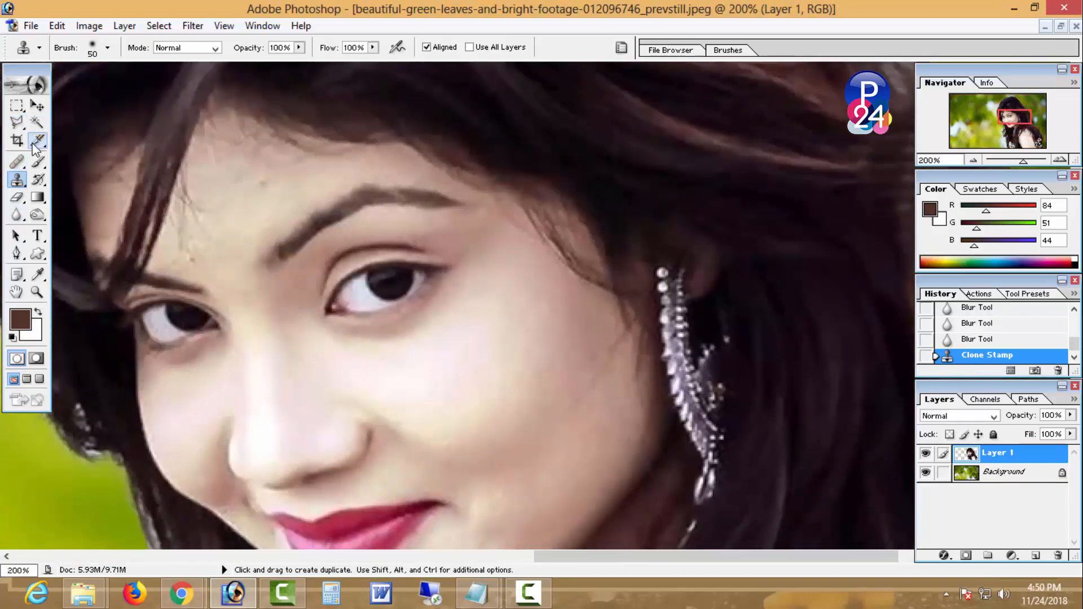
left_click(38, 162)
left_click(385, 291, "alt")
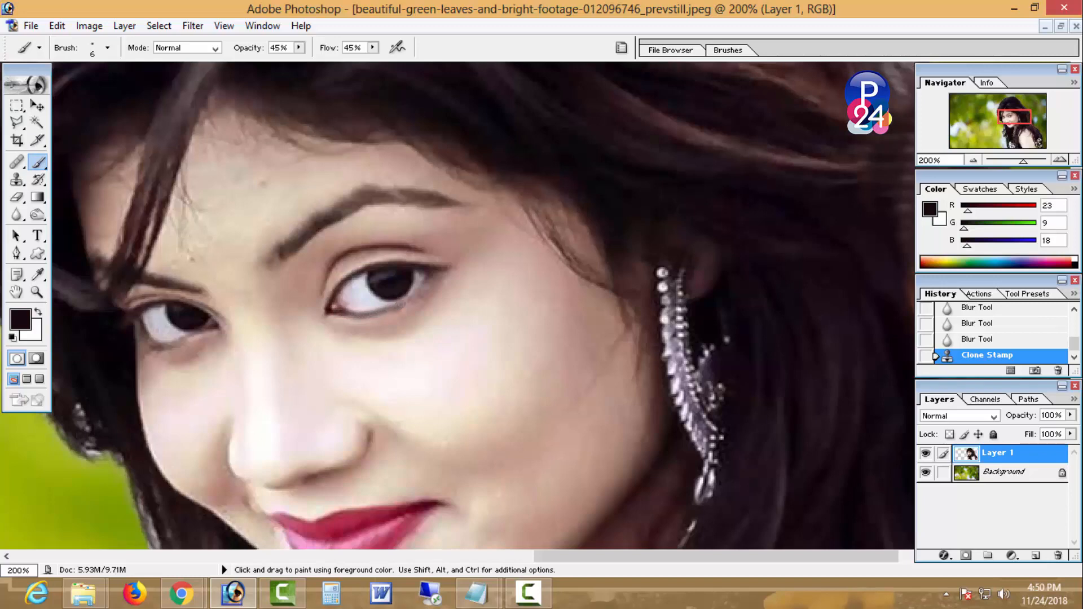
left_click_drag(442, 268, 411, 289)
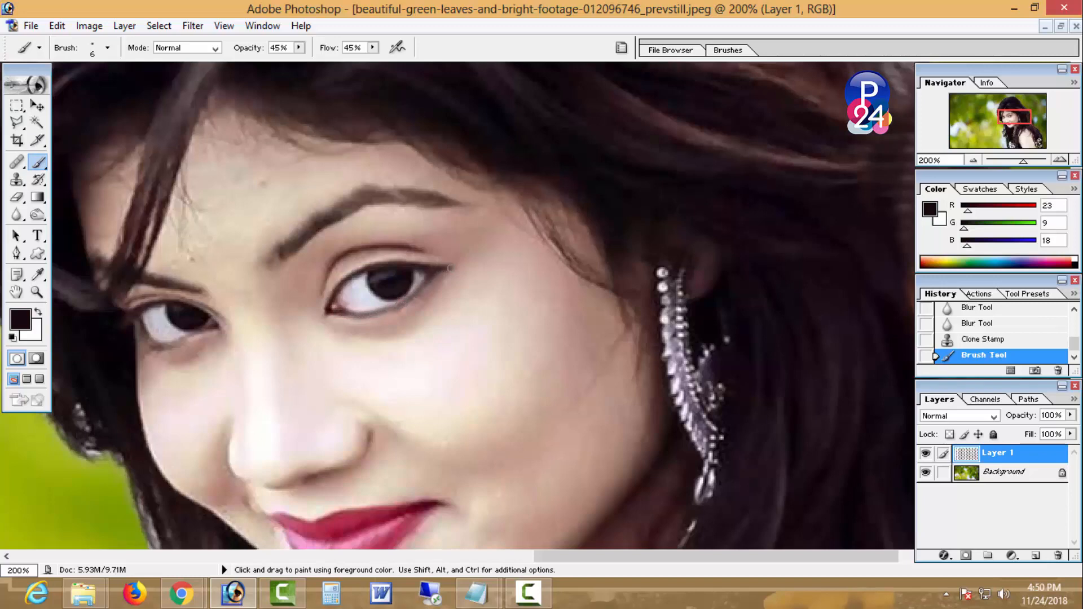
left_click_drag(338, 308, 376, 315)
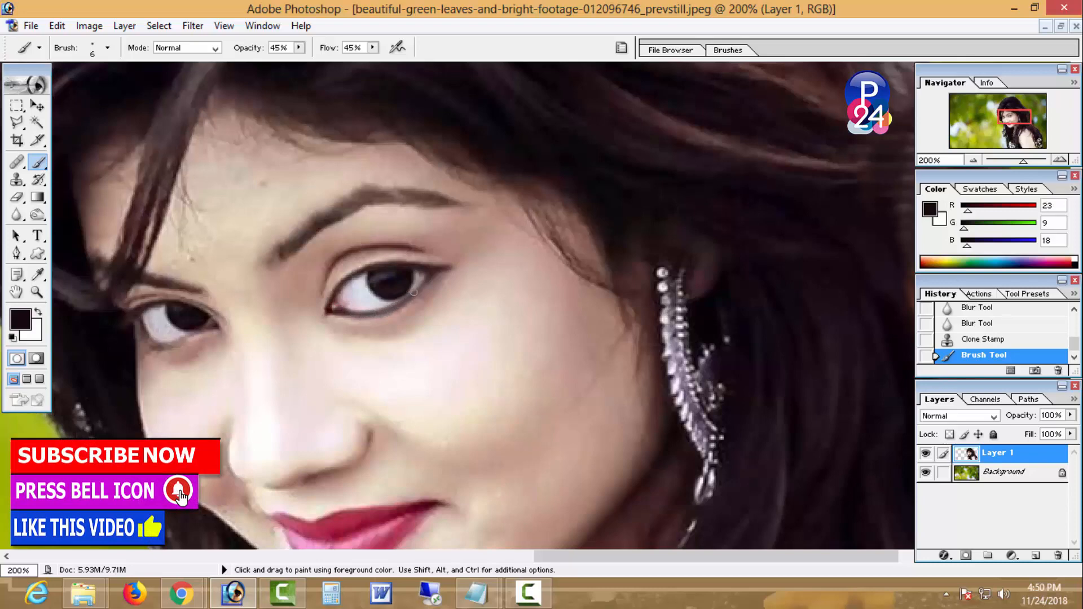
left_click(425, 283)
Brush the same dark liner along the outer corner and lower lash line of the other eye, undoing and repainting a stroke.
scroll(386, 315, "left", 3)
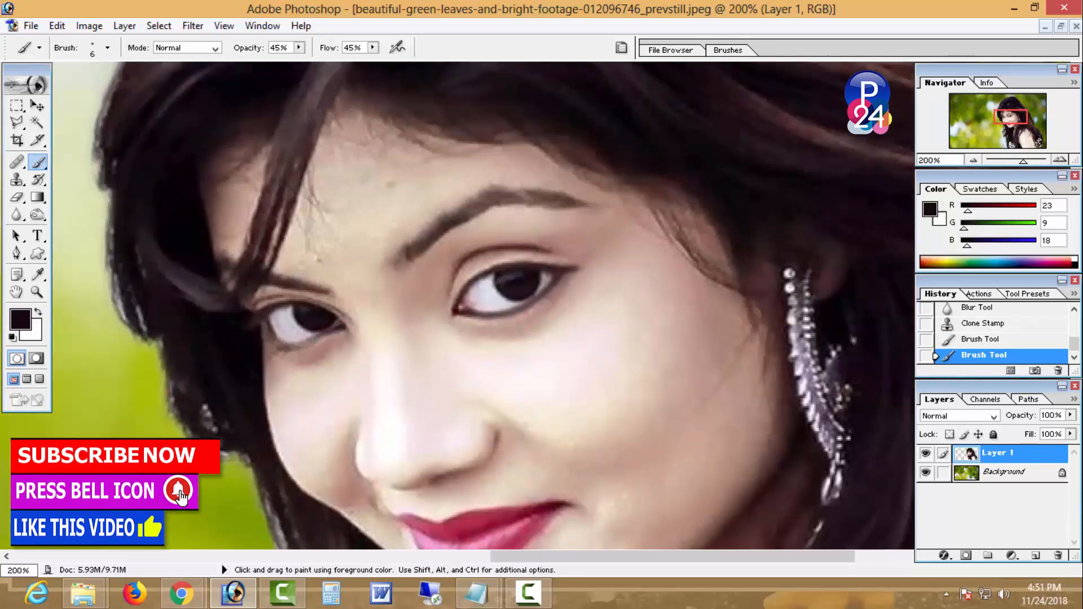
left_click_drag(265, 326, 260, 315)
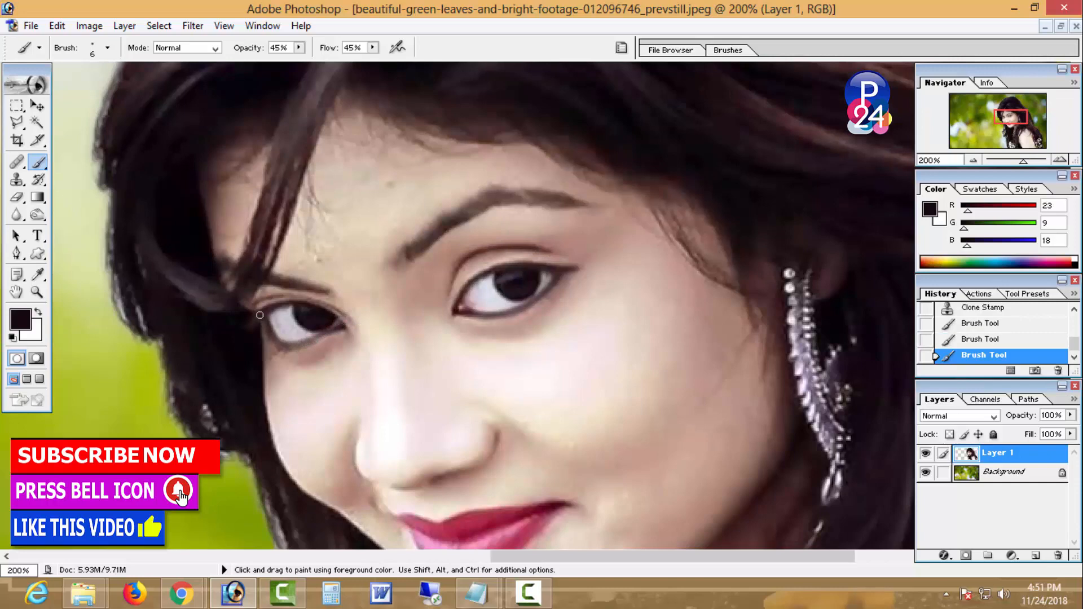
key("ctrl+z")
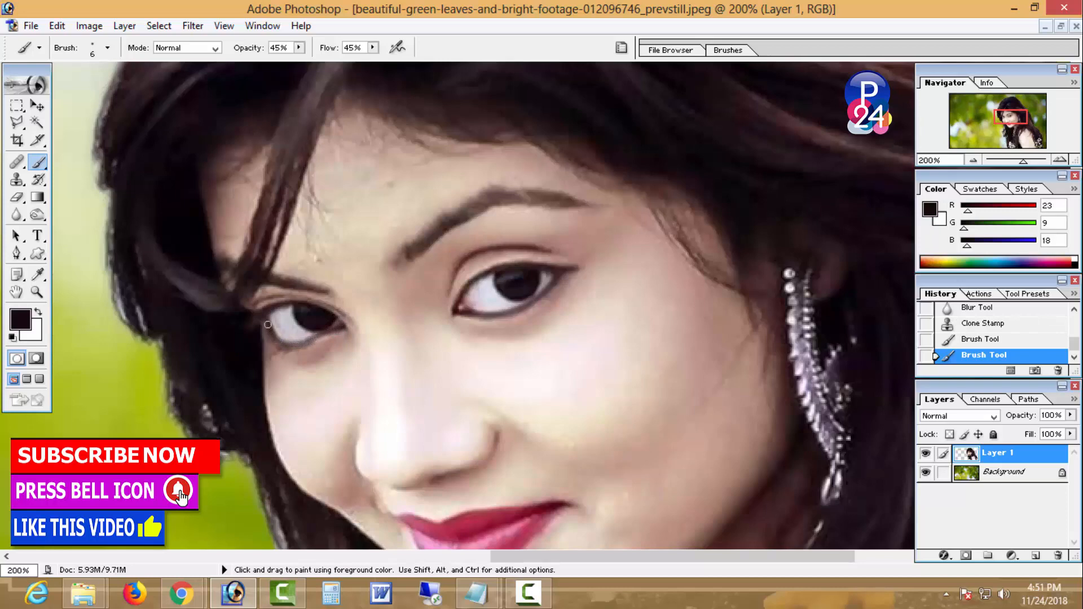
left_click_drag(267, 325, 275, 337)
Apply the Imagenomic Noiseware Professional filter to the portrait on Layer 1 with the Default settings.
left_click(371, 328, "alt")
left_click(405, 383, "alt")
left_click(406, 377, "alt")
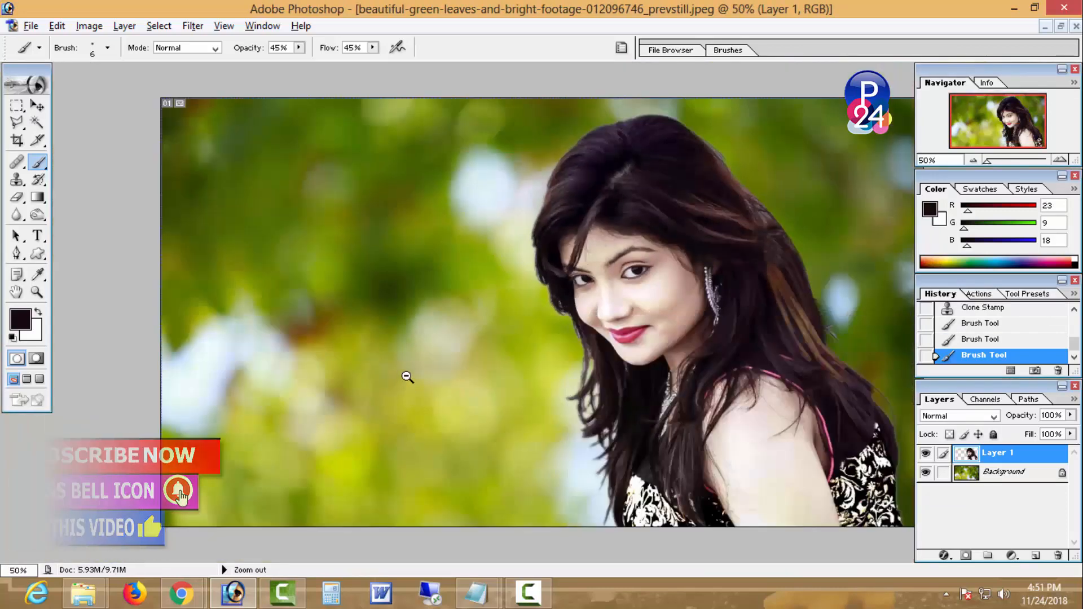
left_click(432, 360, "alt")
left_click(440, 357, "alt")
left_click(525, 340, "ctrl")
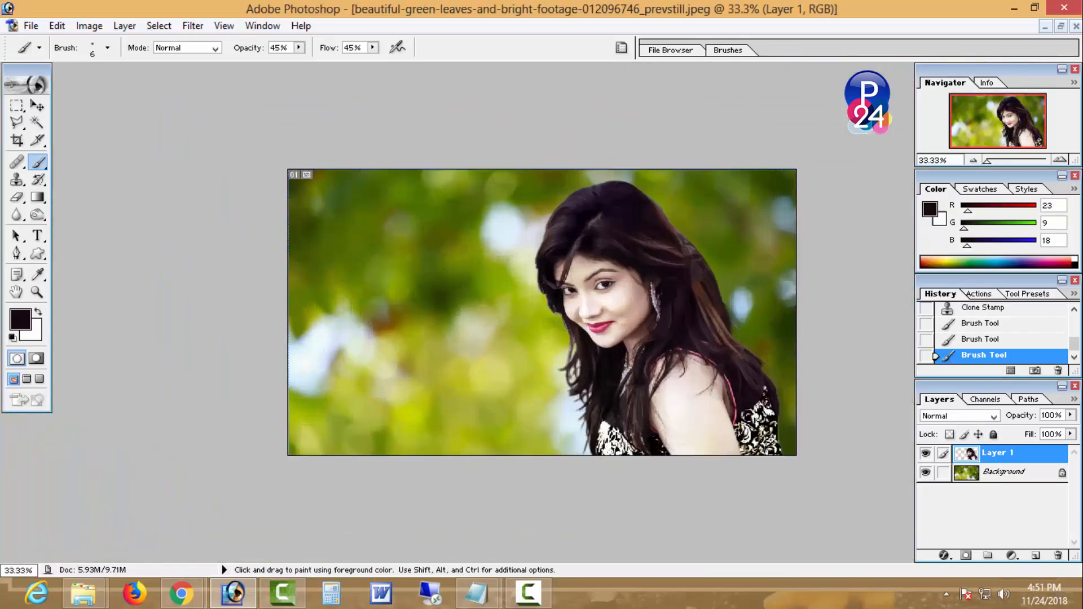
left_click(192, 25)
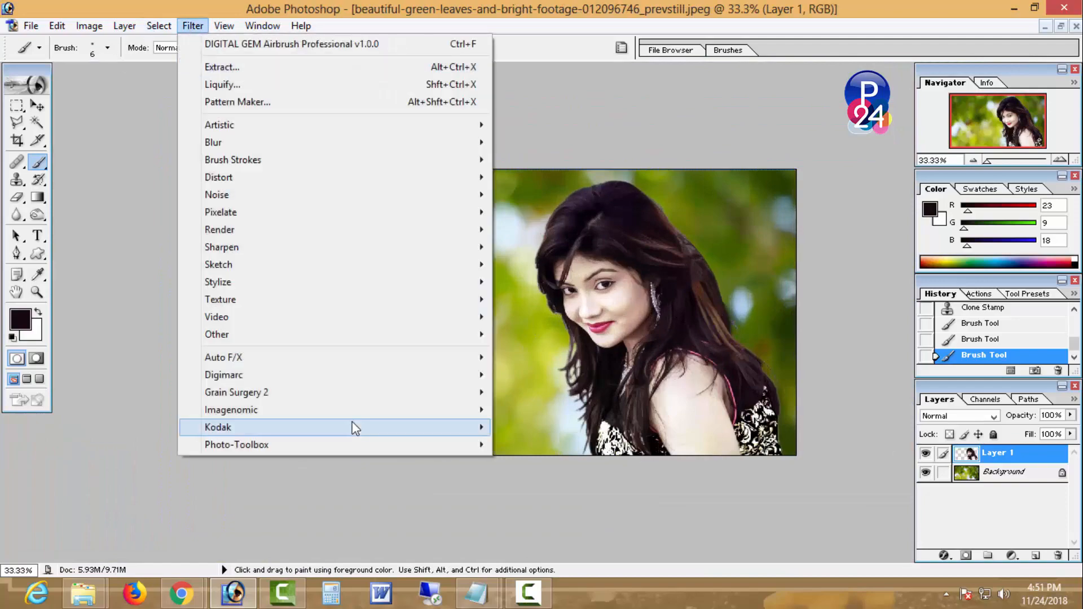
mouse_move(370, 416)
left_click(537, 411)
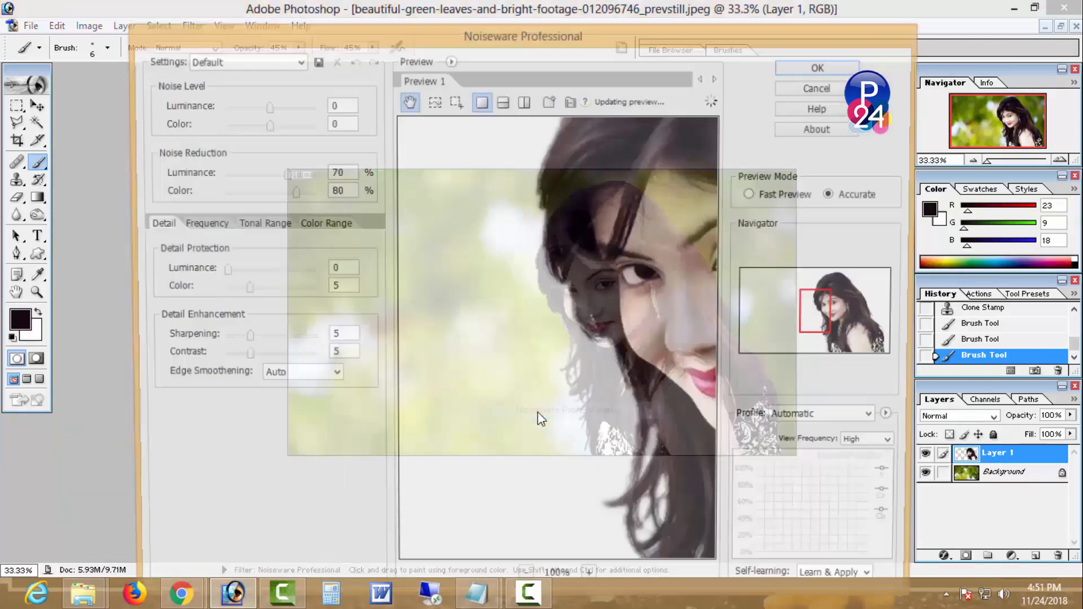
left_click(821, 67)
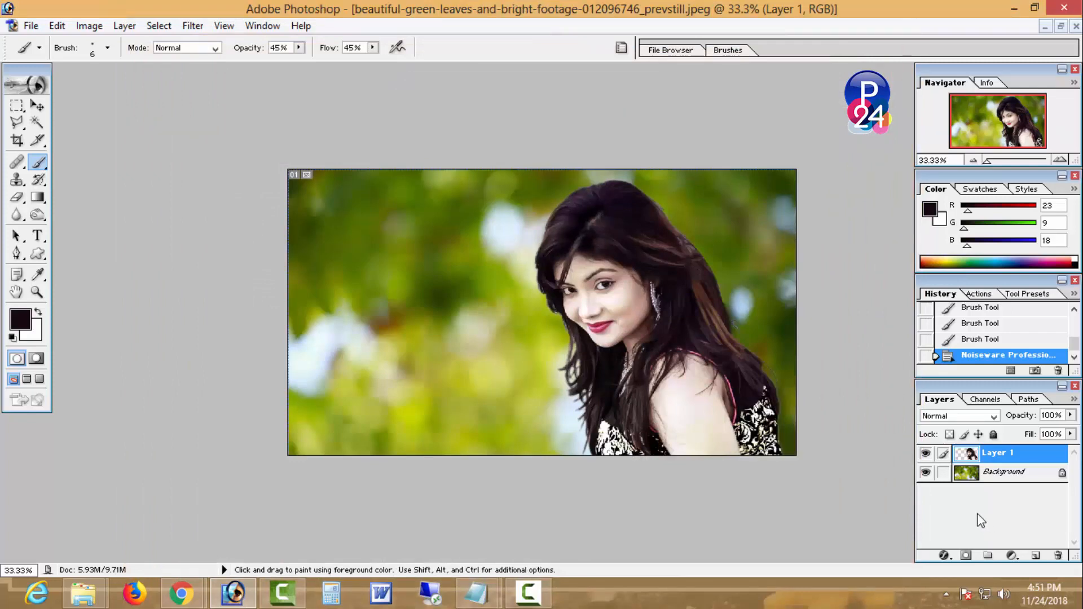
Adjust the Background layer's Hue/Saturation with Hue +12 and Saturation +23.
left_click(999, 474)
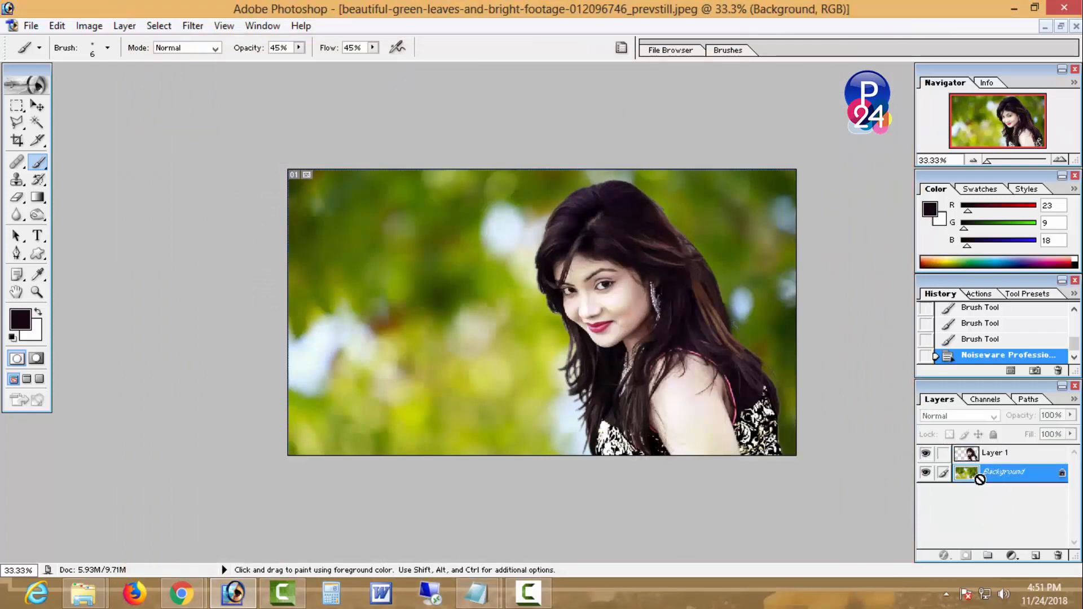
key("ctrl+u")
left_click_drag(854, 184, 155, 329)
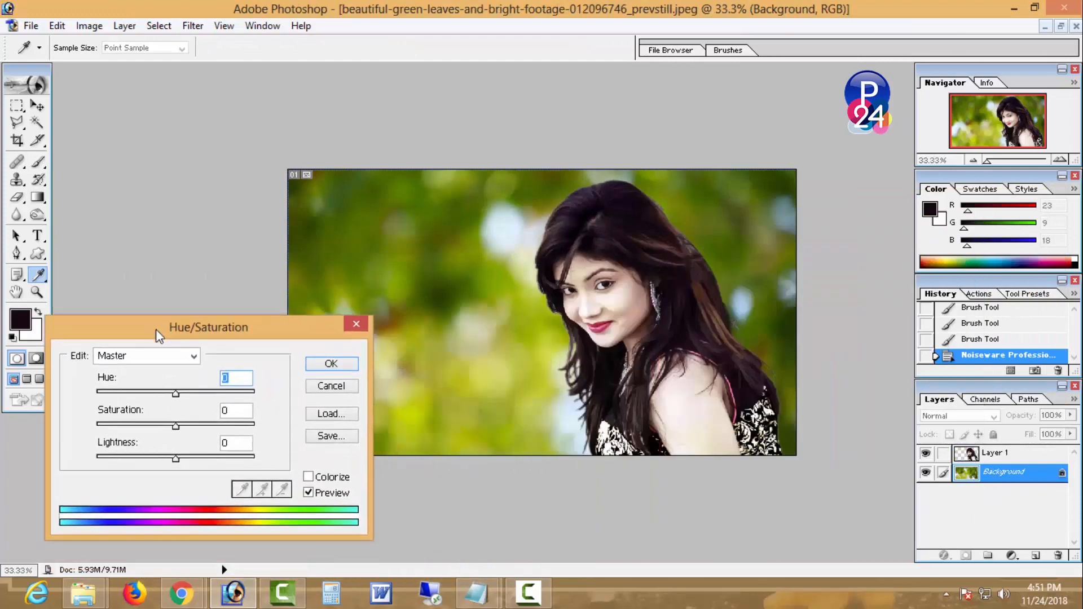
left_click_drag(175, 394, 191, 429)
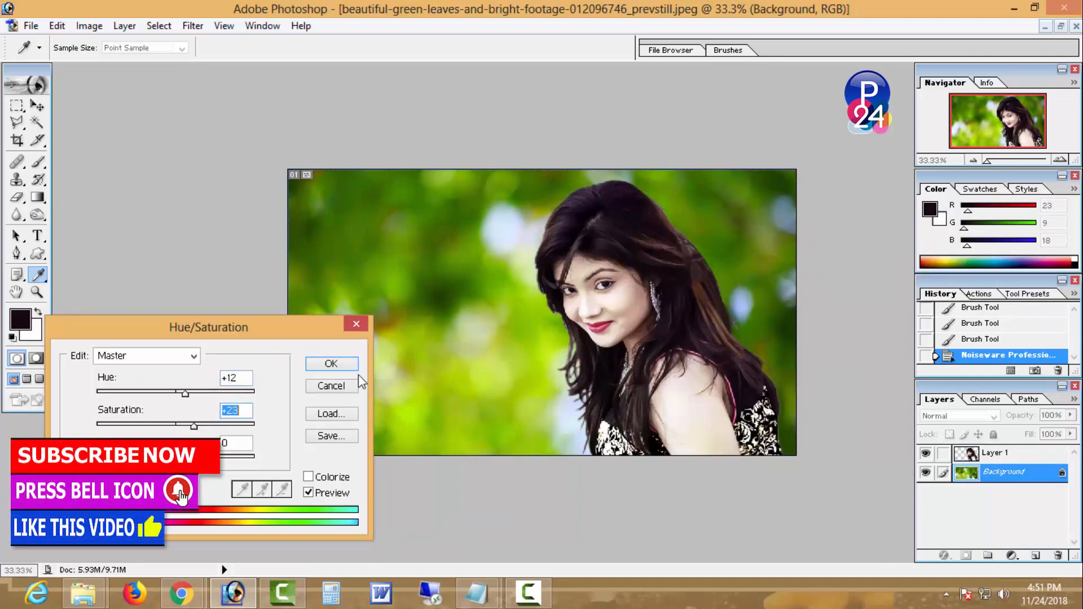
left_click(339, 366)
key("b")
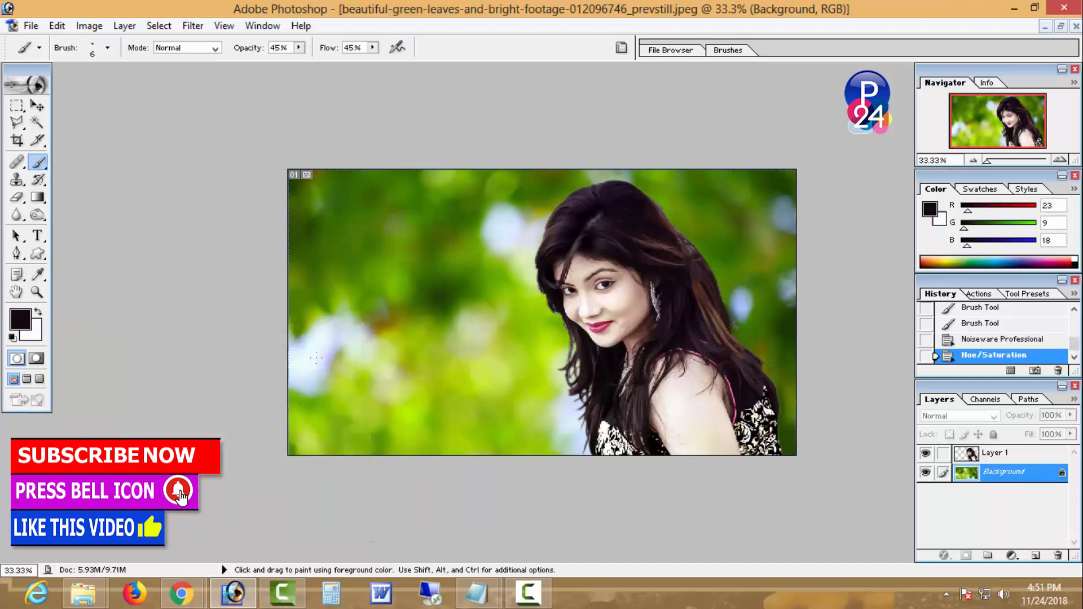
Try the Layer 1 portrait nearer the centre of the background, and settle it against the background's right edge.
left_click(39, 107)
left_click(997, 455)
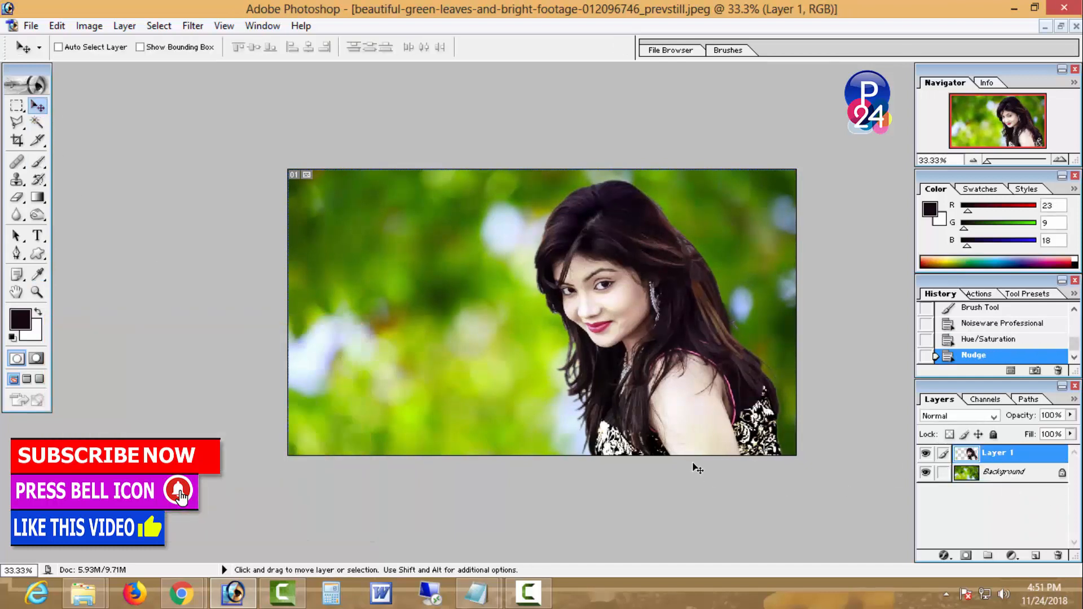
key("shift+Left")
key("shift+Left")
key("shift+Left")
key("shift+Left")
key("shift+Left")
key("shift+Left")
key("shift+Left")
key("shift+Left")
key("shift+Left")
key("shift+Left")
key("shift+Left")
key("shift+Left")
key("shift+Left")
key("shift+Left")
key("shift+Left")
key("shift+Left")
key("shift+Left")
key("shift+Left")
key("shift+Left")
key("shift+Left")
key("shift+Left")
key("shift+Left")
key("shift+Left")
key("shift+Left")
key("shift+Left")
key("shift+Left")
key("shift+Left")
key("shift+Left")
key("shift+Left")
key("shift+Left")
key("shift+Left")
key("shift+Left")
key("shift+Left")
key("shift+Left")
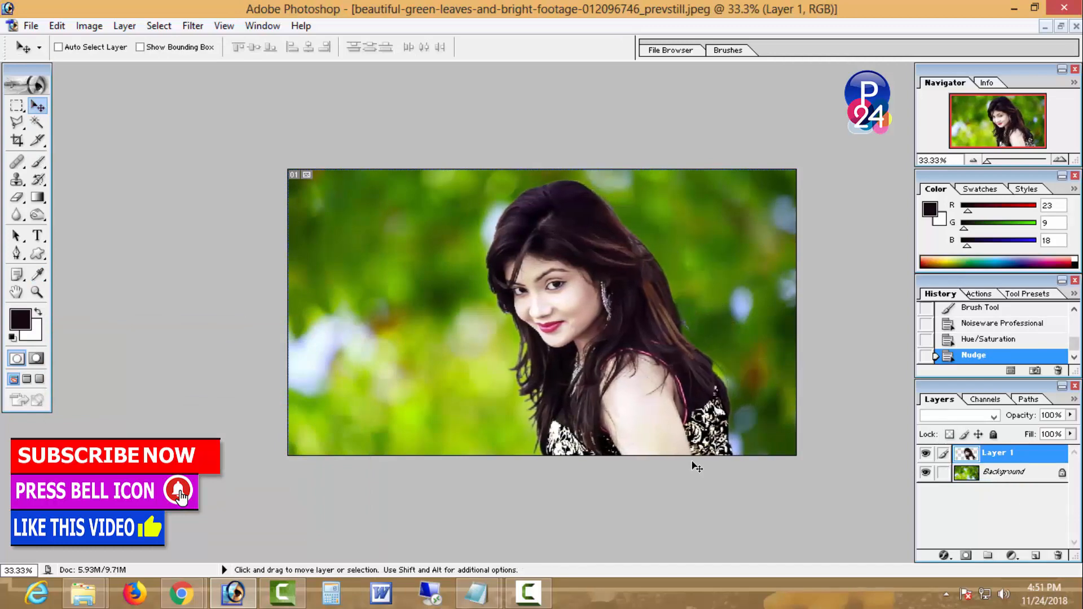
key("shift+Left")
key("shift+Left")
key("shift+Left")
key("shift+Left")
key("shift+Left")
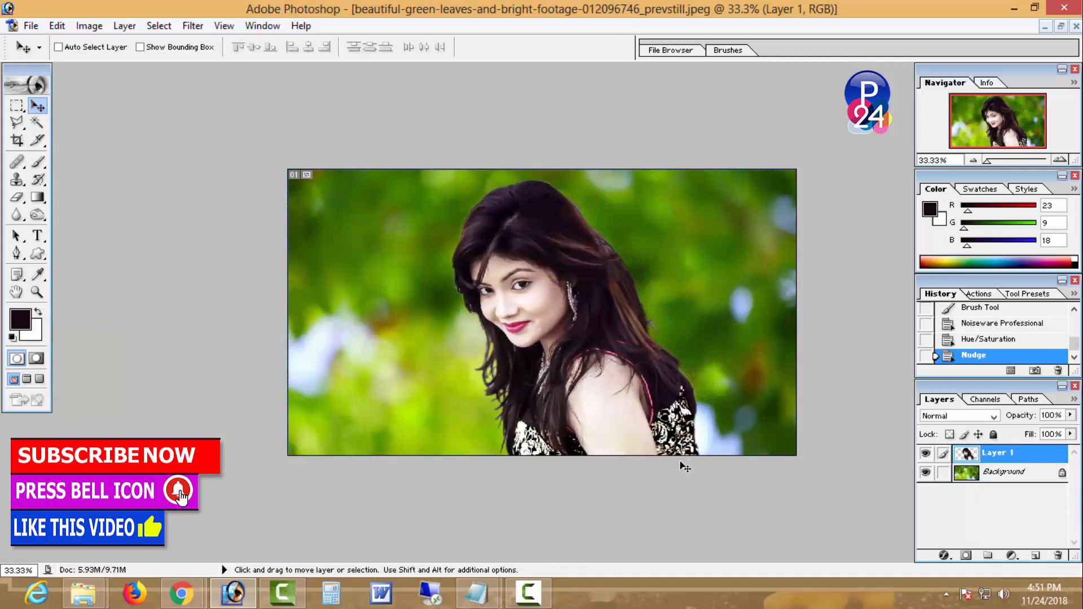
left_click_drag(630, 434, 734, 435)
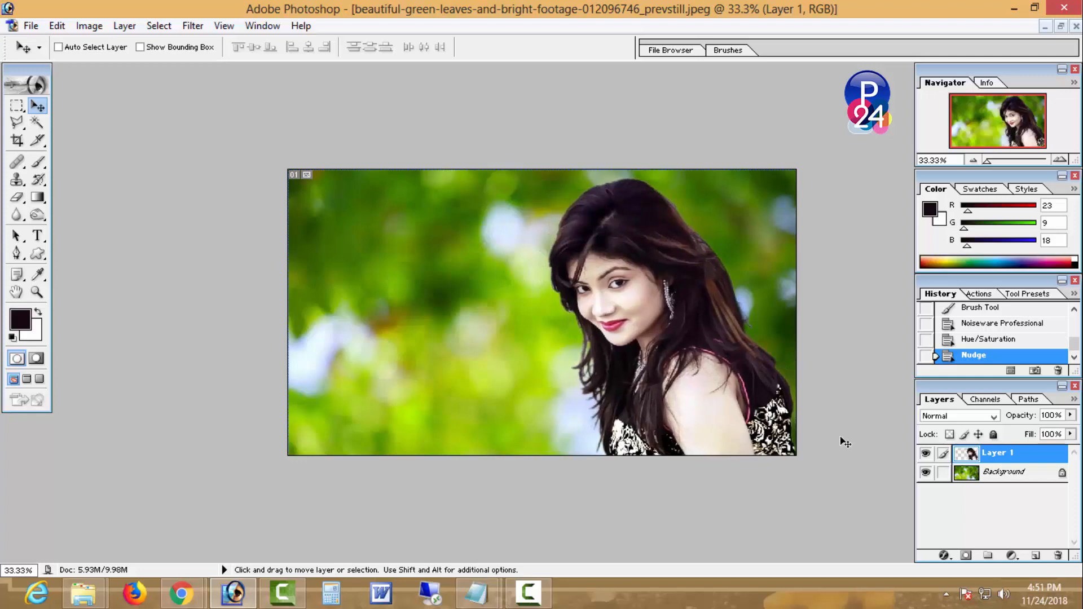
Burn the Background layer around the outline of the hair with the Burn tool at Midtones, 48% exposure.
left_click(1008, 475)
left_click(39, 213)
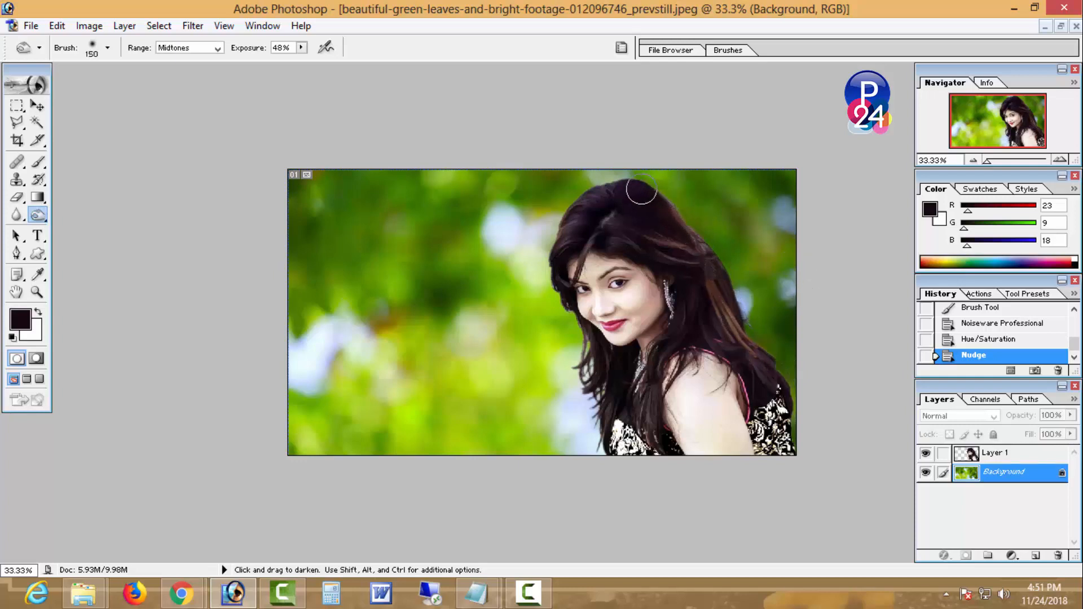
left_click_drag(641, 191, 609, 194)
left_click_drag(559, 239, 561, 252)
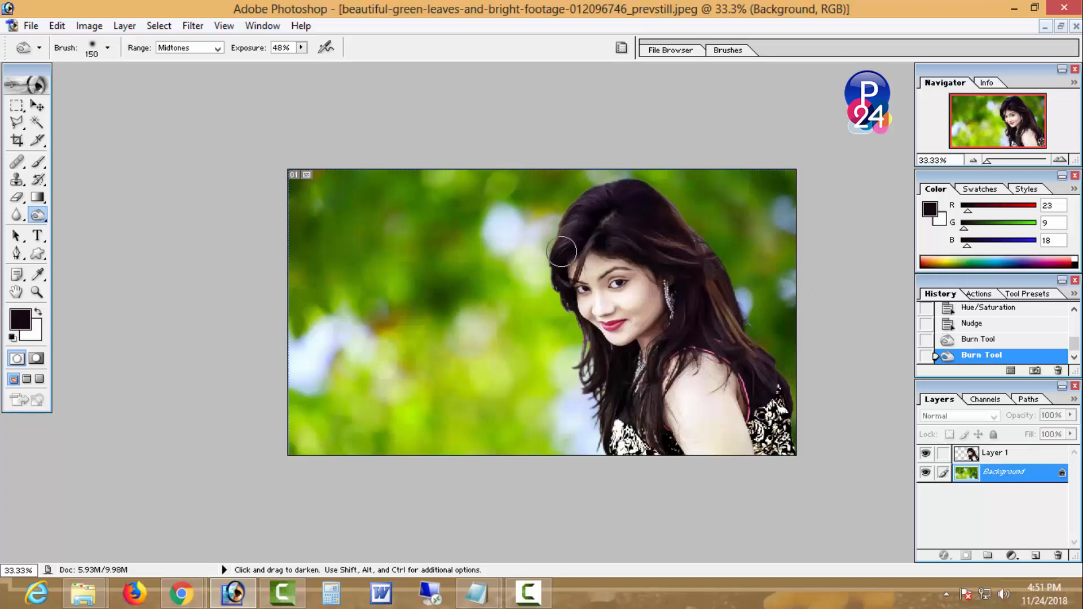
left_click_drag(564, 296, 587, 338)
left_click_drag(586, 384, 588, 381)
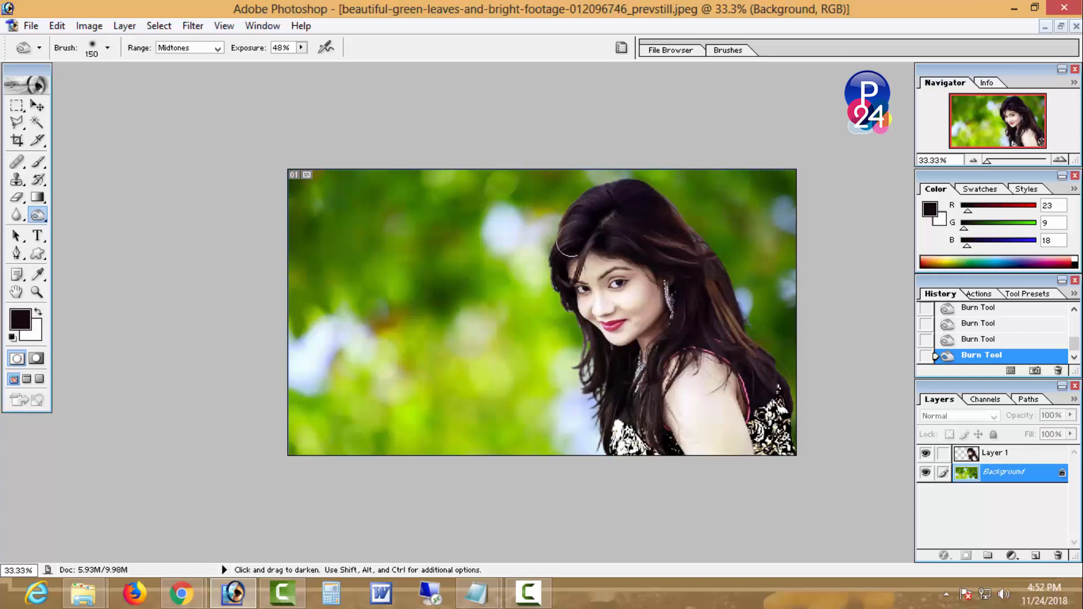
Blur the Background layer along the portrait's hair edge beside the face at 50% strength.
left_click(698, 268, "ctrl")
left_click(700, 279, "ctrl")
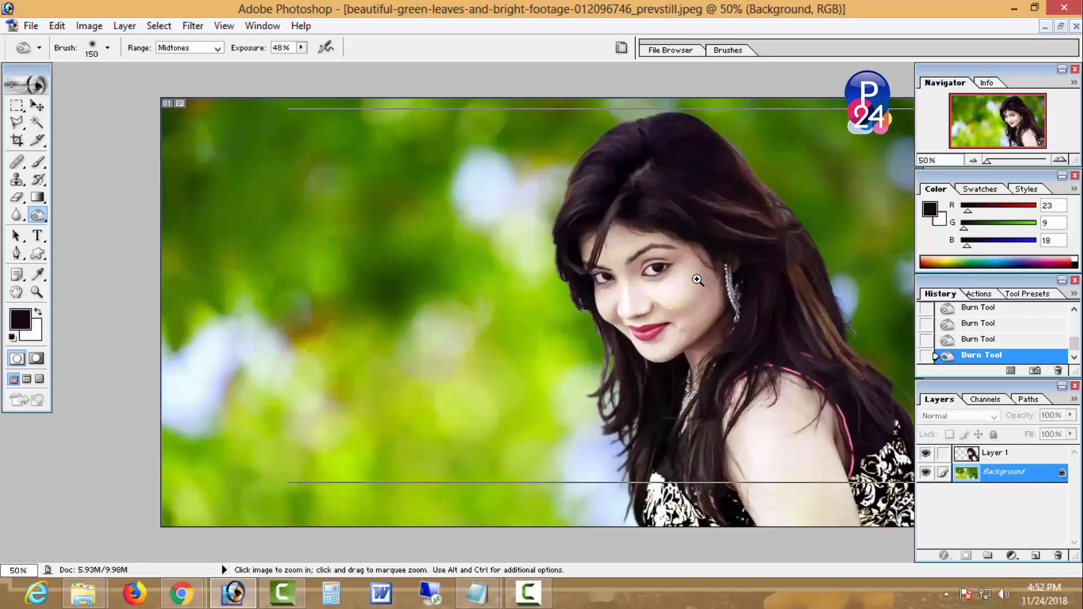
left_click(16, 215)
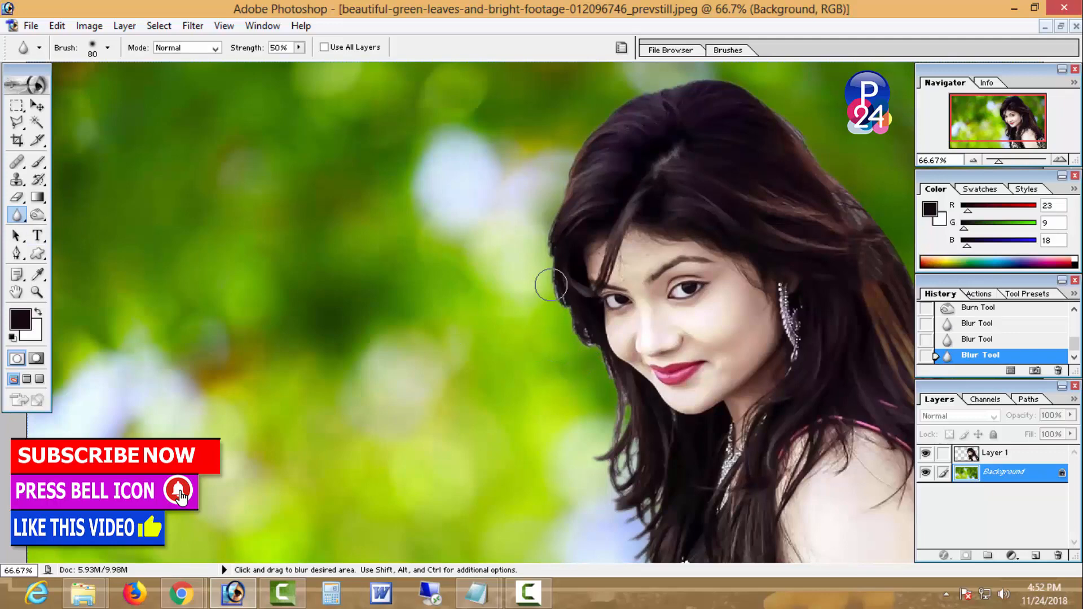
left_click_drag(551, 284, 556, 300)
left_click(504, 282, "alt")
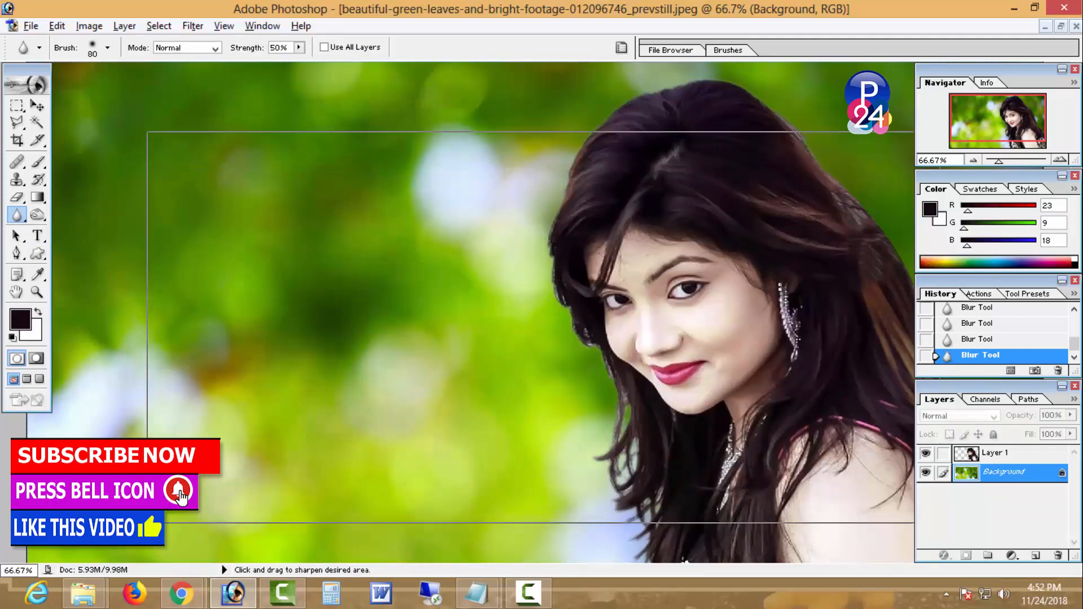
Merge Layer 1 down into the Background layer.
key("ctrl+alt+minus")
key("ctrl+alt+minus")
key("ctrl+alt+minus")
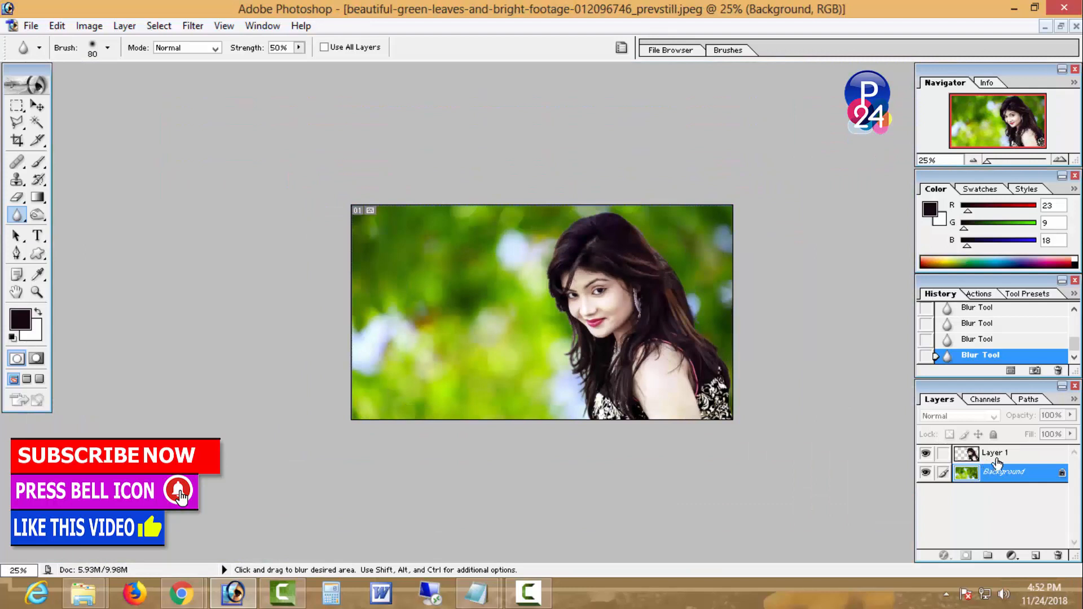
left_click(998, 458)
key("ctrl+e")
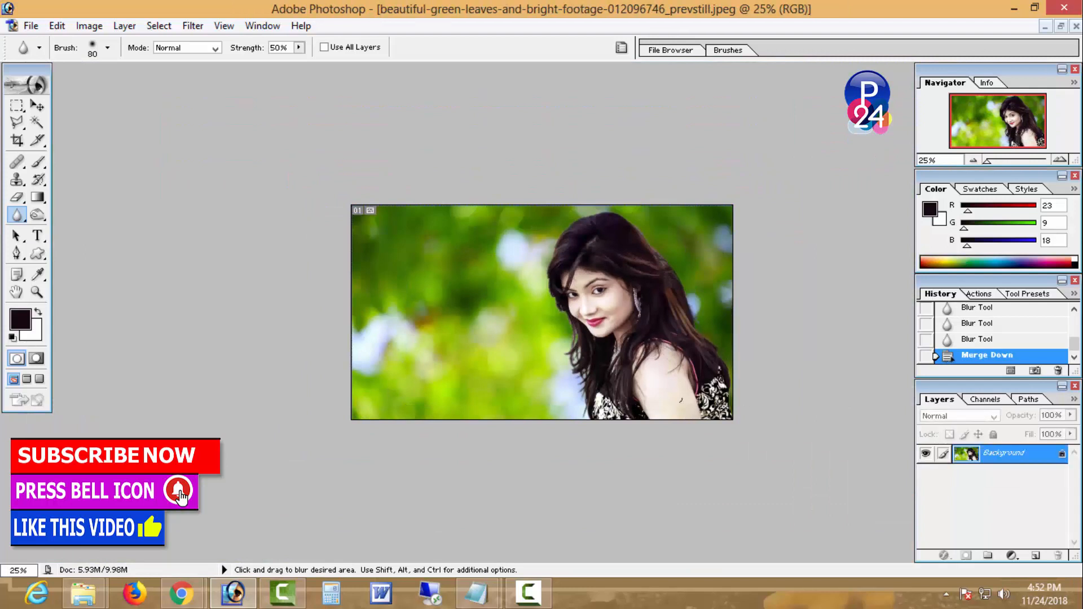
Select a full-height rectangle about 844 px wide around the portrait and shift the outline slightly to centre it on her.
left_click(16, 105)
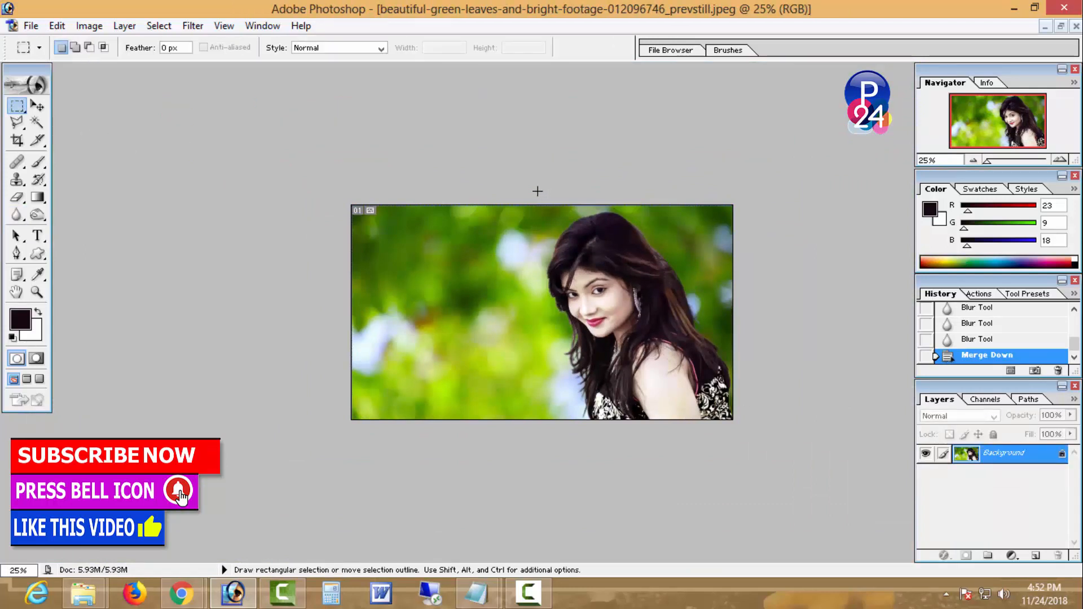
left_click_drag(536, 204, 702, 446)
key("shift+Right")
key("shift+Right")
key("shift+Right")
key("shift+Right")
key("shift+Right")
key("shift+Right")
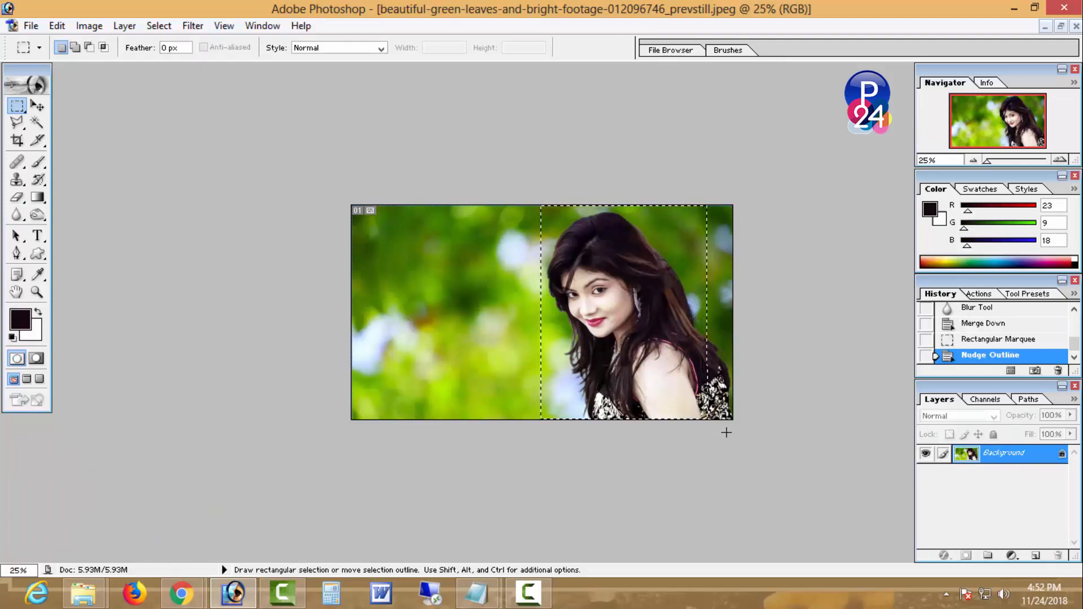
key("shift+Left")
key("shift+Left")
key("shift+Left")
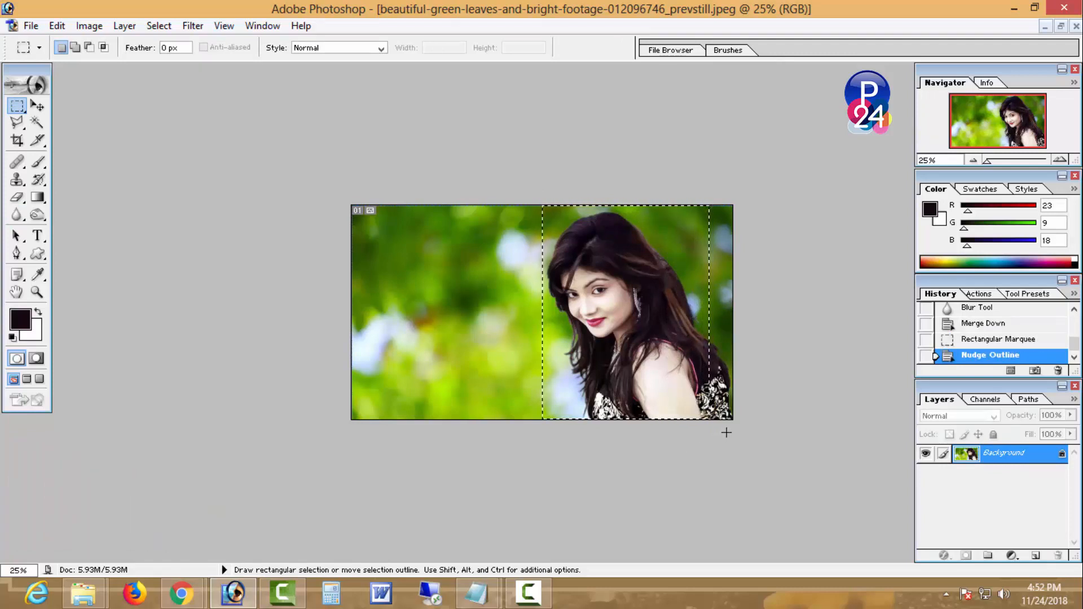
Copy the selected portrait area and paste it into a new document using the 1920 x 1080 HDTV 1080i preset.
key("ctrl+c")
key("ctrl+n")
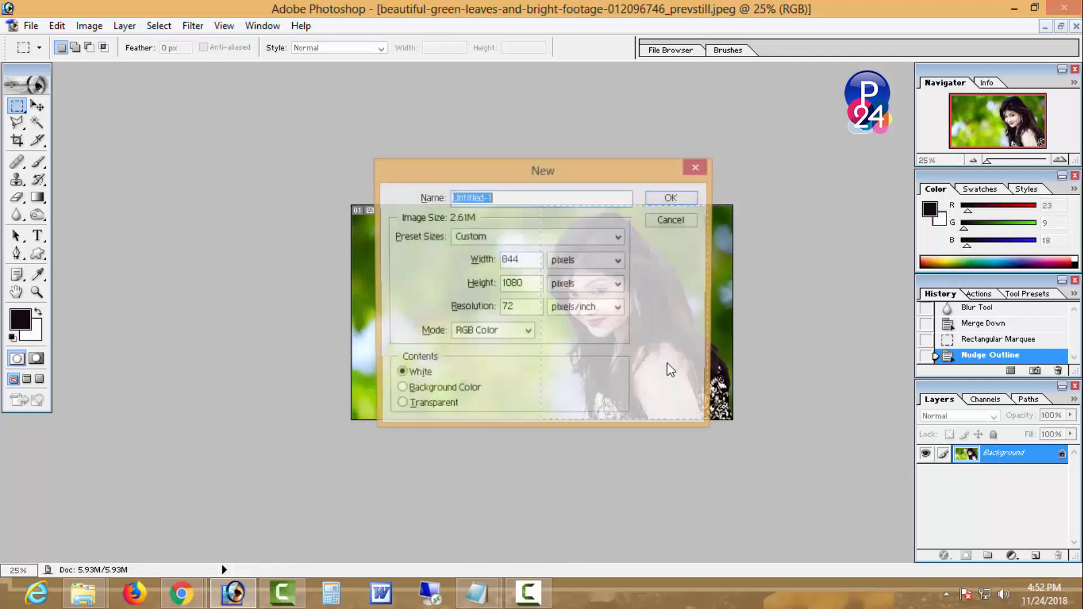
left_click(499, 243)
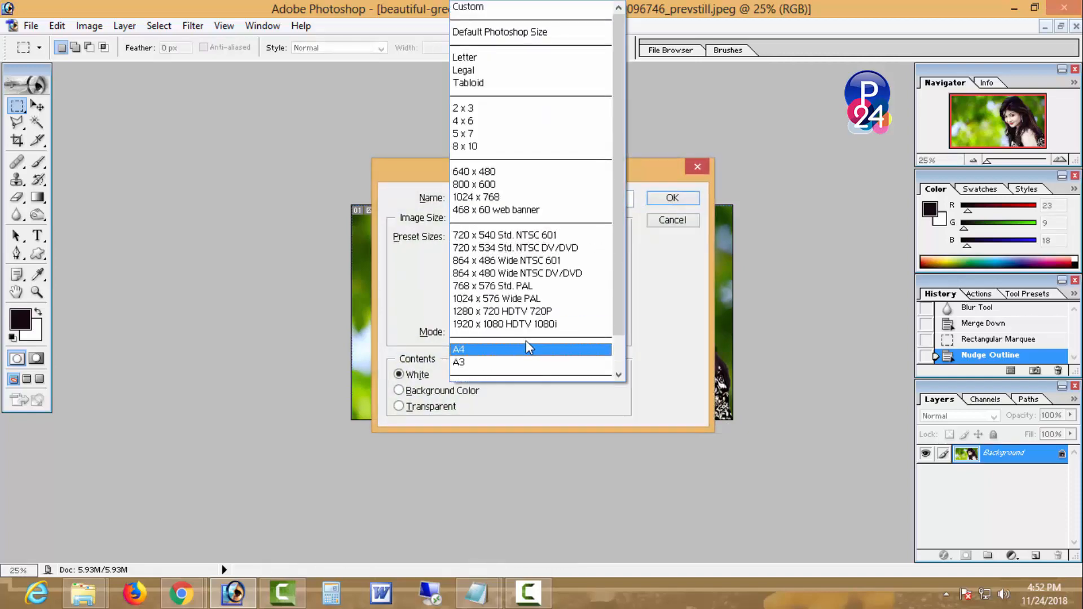
left_click(526, 324)
key("Return")
key("ctrl+v")
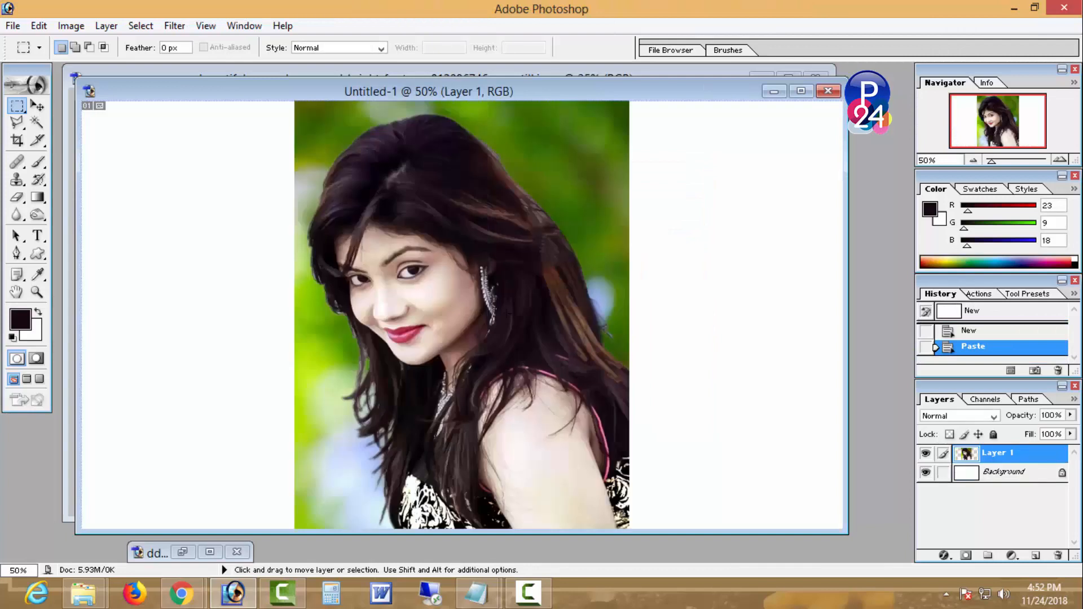
Move the pasted portrait layer flush against the right edge of the new canvas.
key("ctrl+t")
left_click_drag(490, 244, 697, 247)
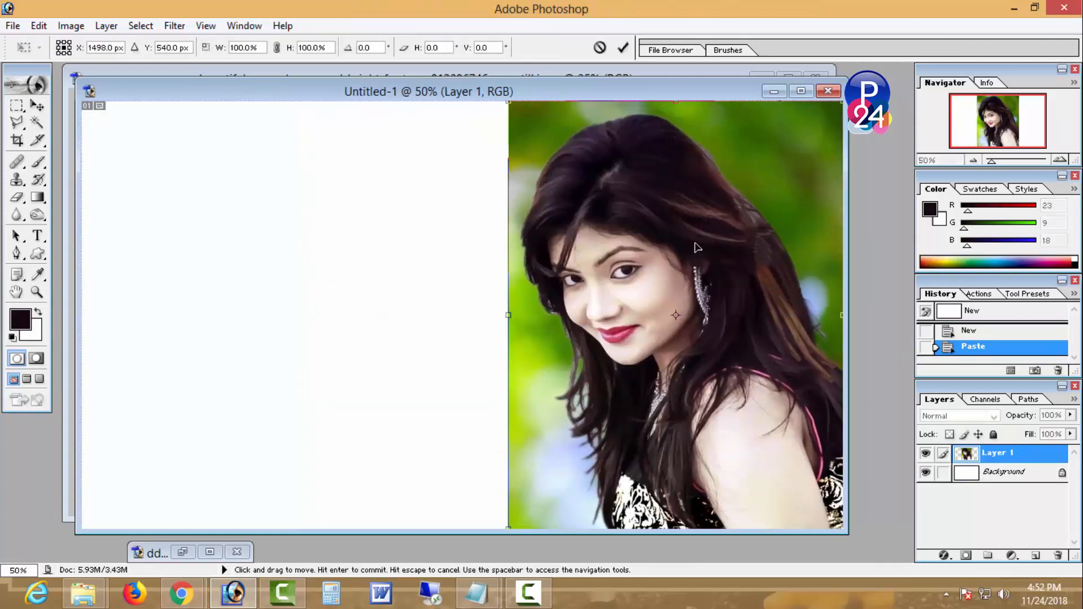
key("Return")
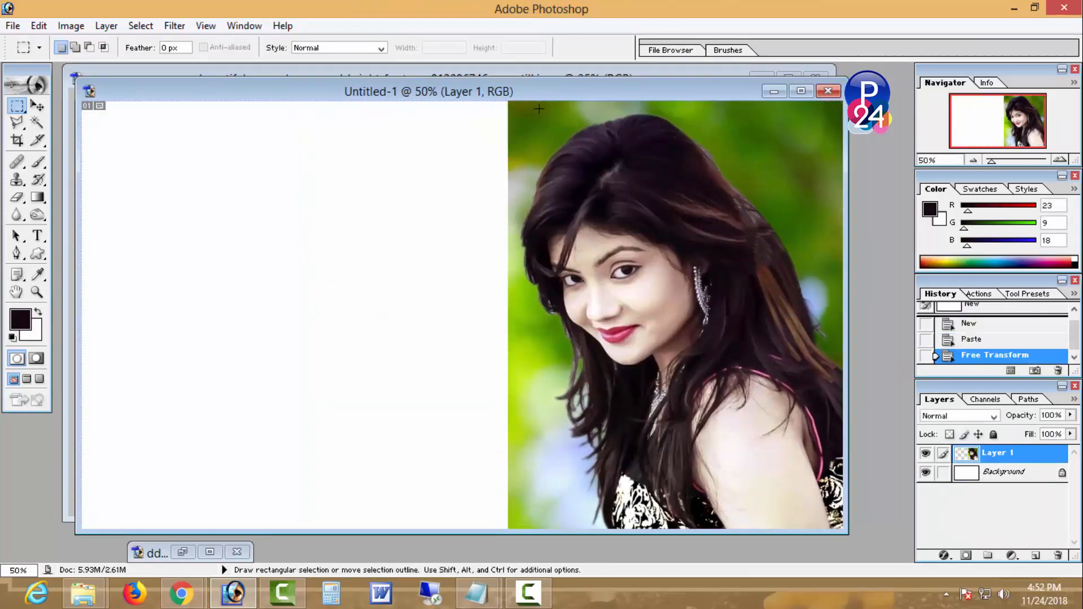
Move both document windows down to free the workspace, and close the already edited ddd.jpg cut-out.
left_click_drag(534, 100, 601, 205)
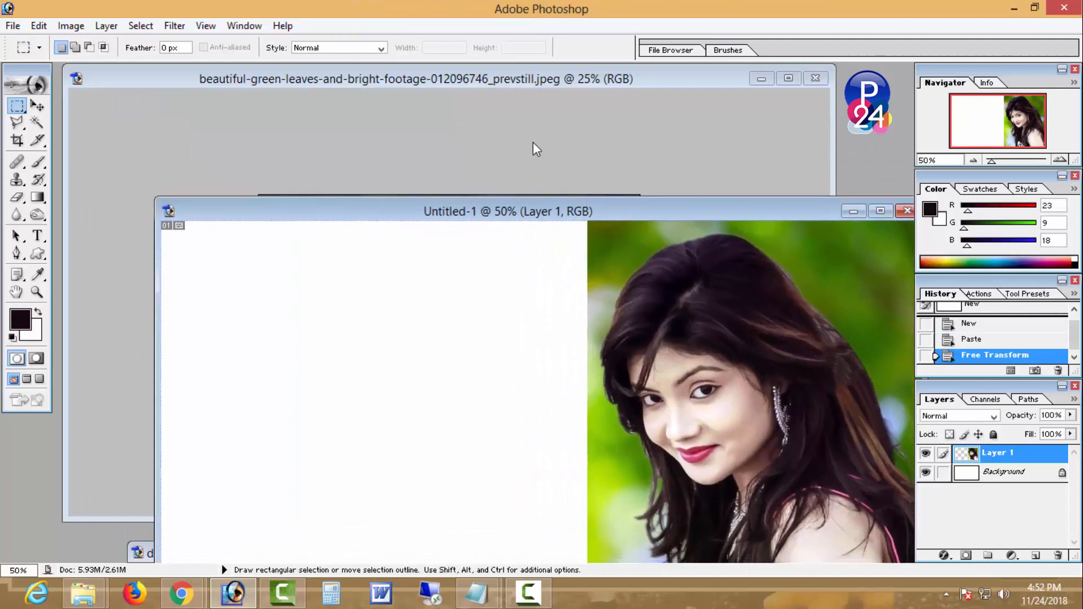
left_click(540, 111)
left_click_drag(535, 80, 587, 369)
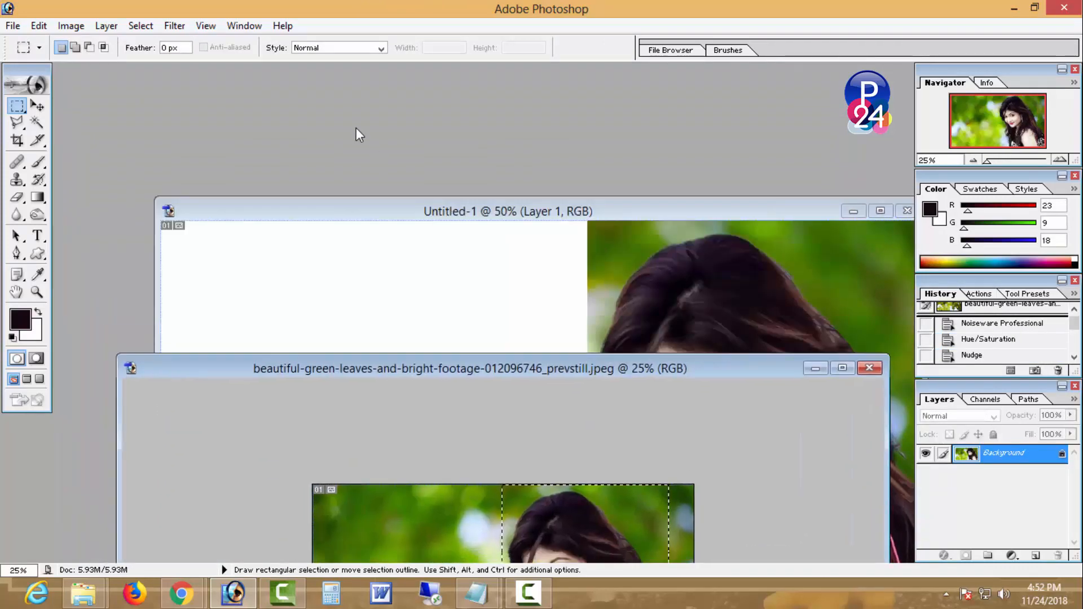
double_click(356, 128)
left_click_drag(780, 225, 784, 272)
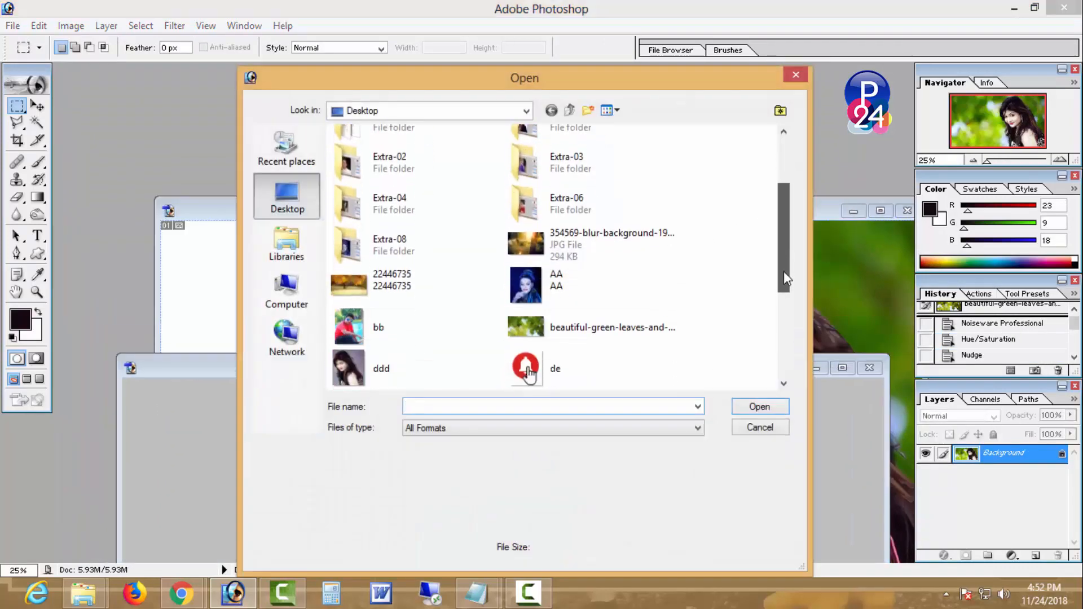
double_click(443, 349)
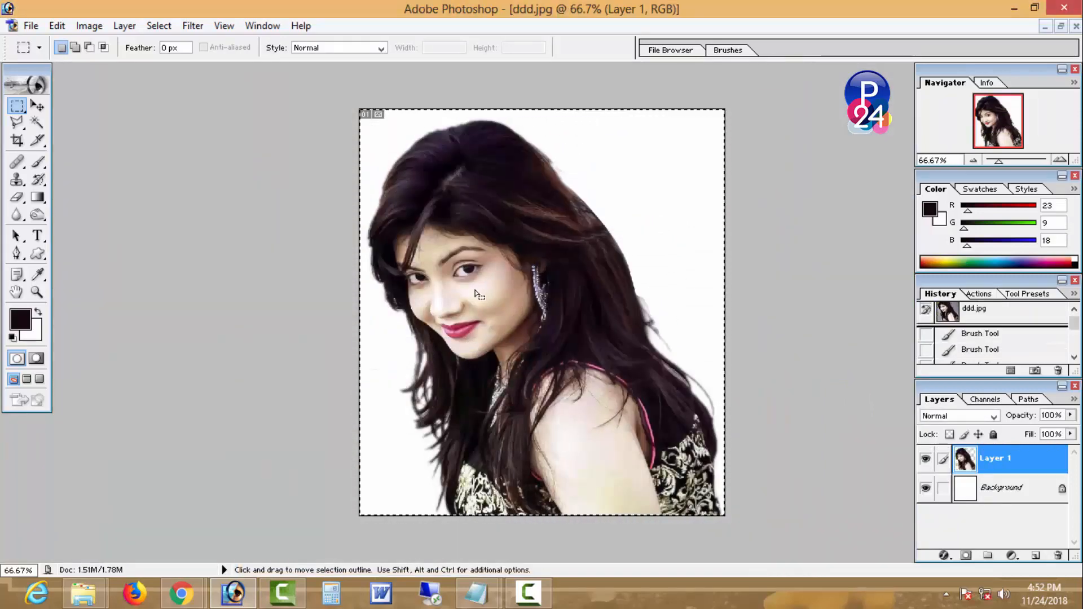
key("ctrl+w")
left_click(544, 235)
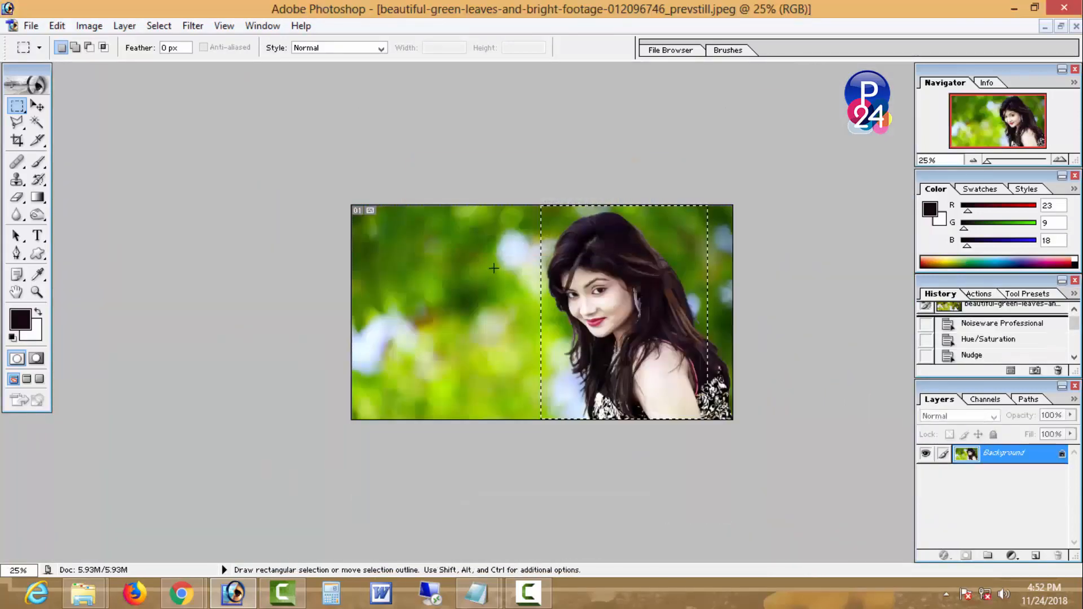
left_click(1061, 26)
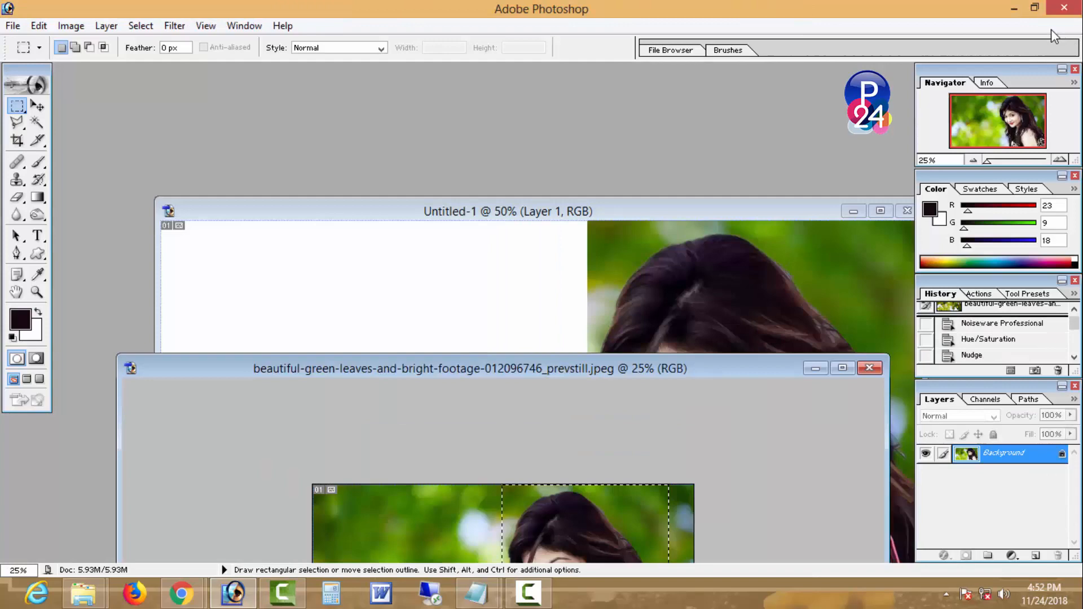
Open the original ddd.jpg from the Desktop and copy a rectangular selection of the portrait, leaving out its right margin.
double_click(363, 130)
left_click_drag(787, 218, 783, 307)
double_click(388, 322)
left_click(295, 278, "alt")
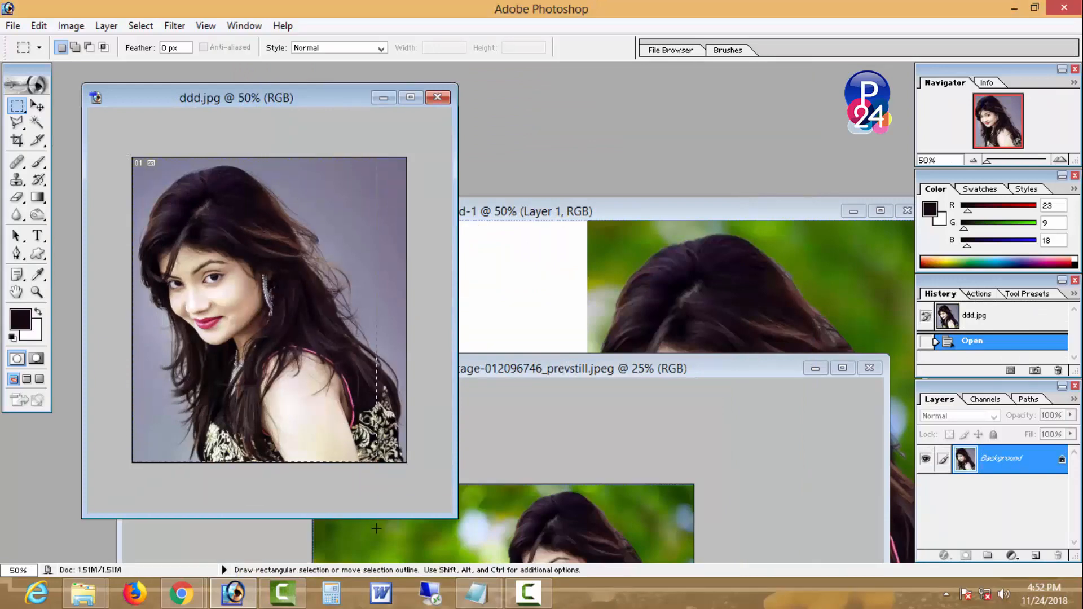
left_click_drag(376, 529, 376, 529)
key("ctrl+c")
Paste the original photo into Untitled-1, place it at the canvas's left edge and scale it to 140.9% to fill the height.
left_click(841, 206)
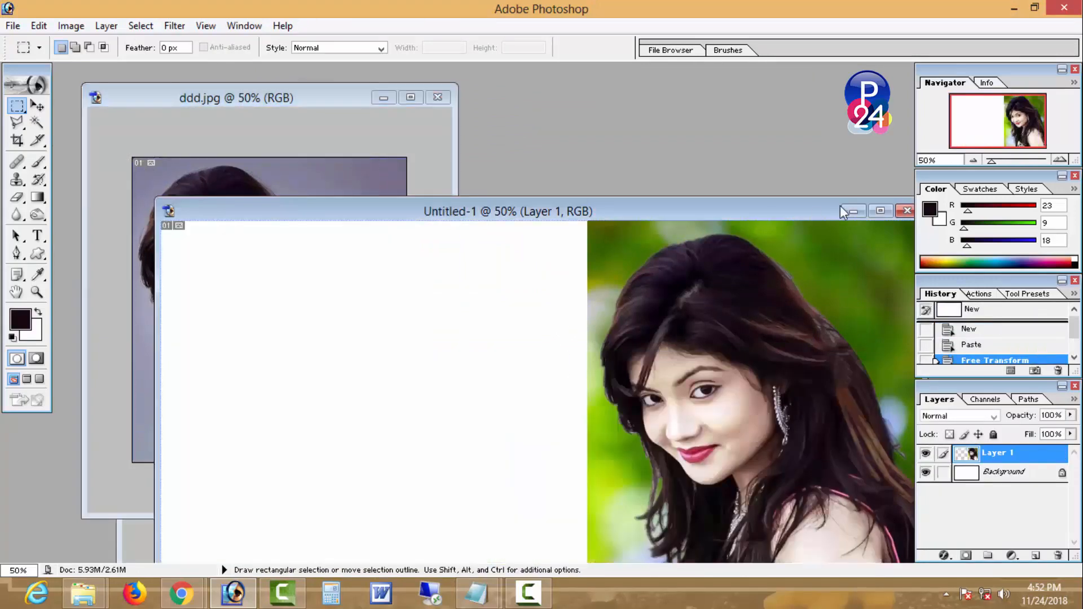
left_click(880, 210)
key("ctrl+v")
key("ctrl+t")
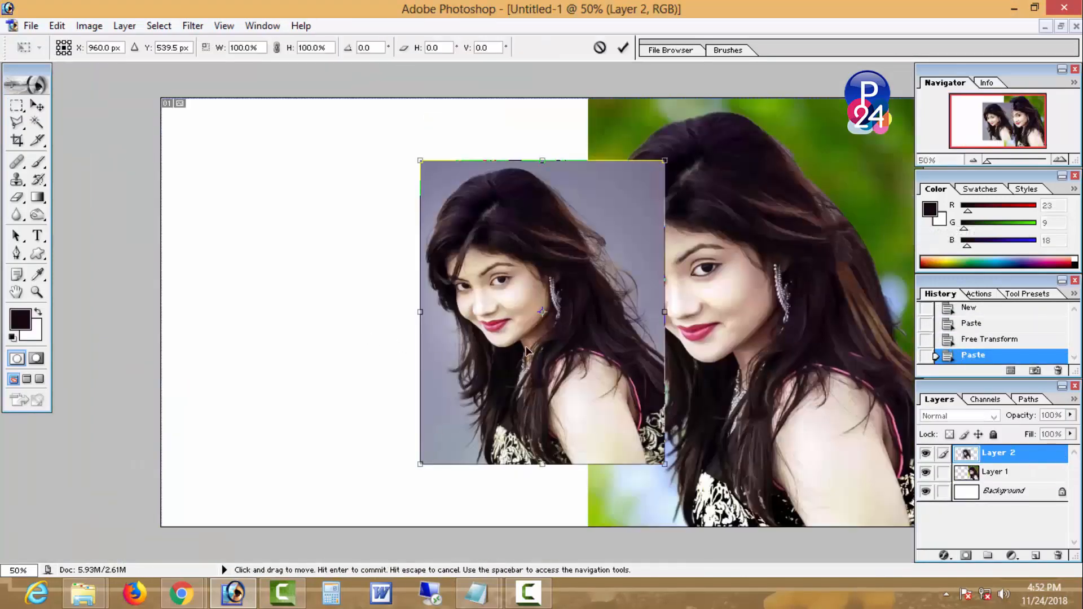
left_click_drag(525, 351, 267, 289)
left_click_drag(406, 402, 506, 528)
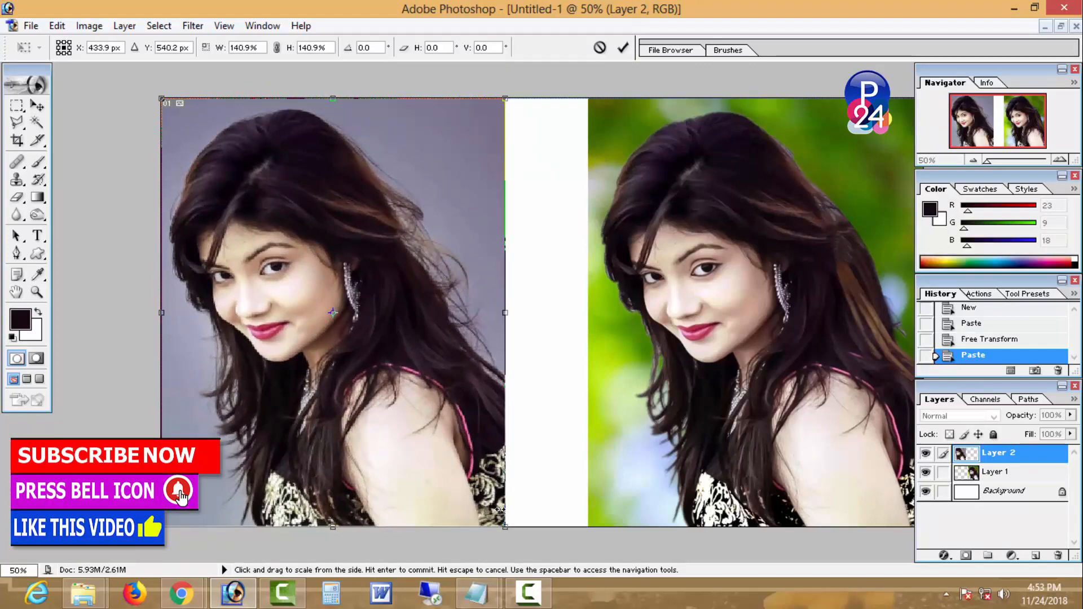
key("Return")
Trim a narrow full-height strip off the right edge of Layer 2, deselect, and nudge the layer right.
key("m")
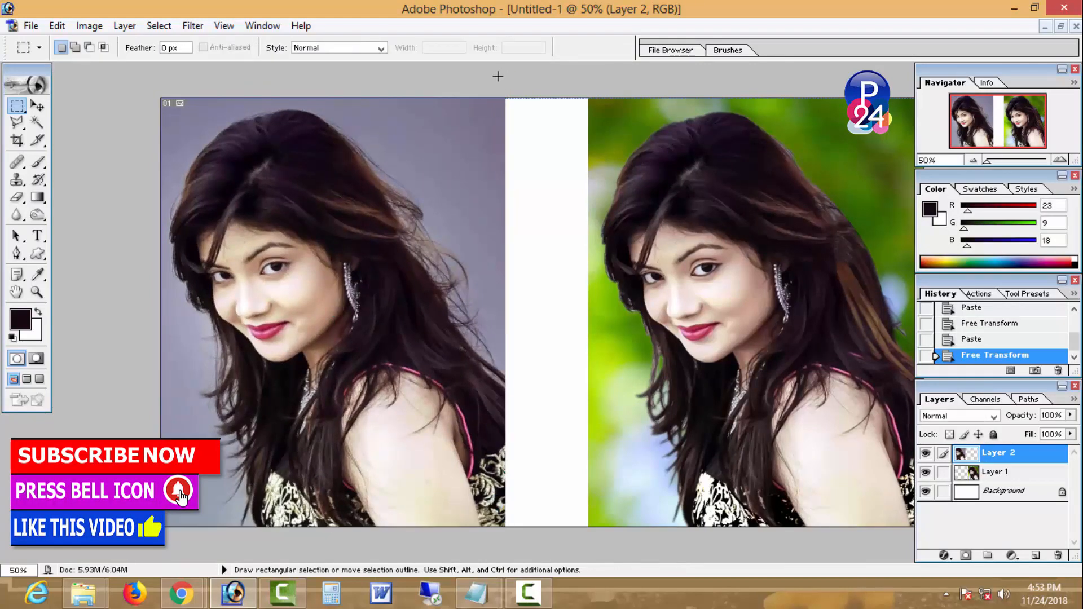
left_click_drag(495, 93, 554, 551)
key("Delete")
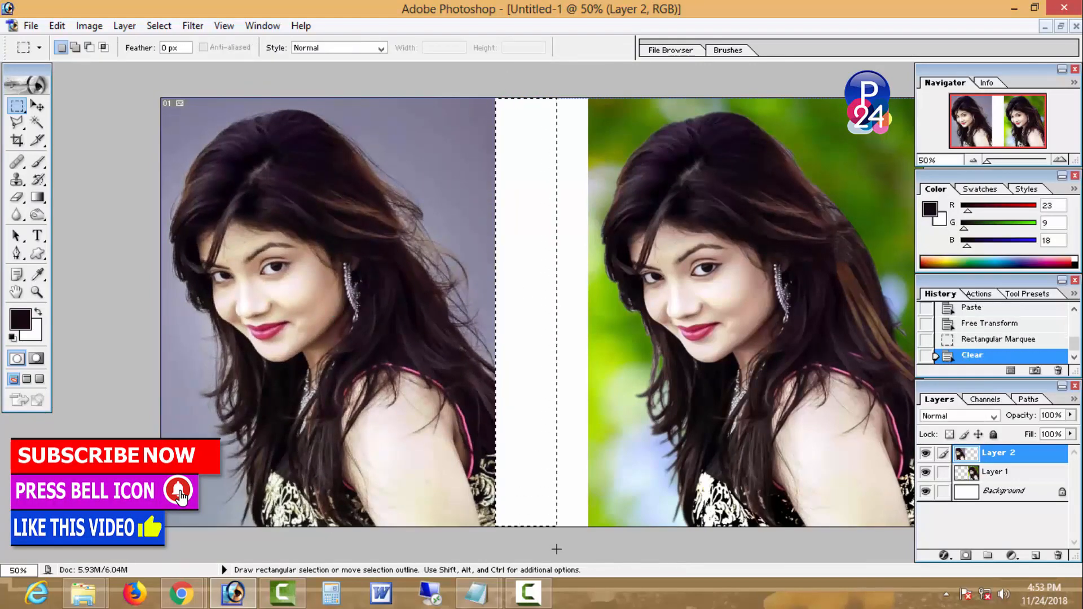
key("ctrl+d")
key("ctrl+alt+minus")
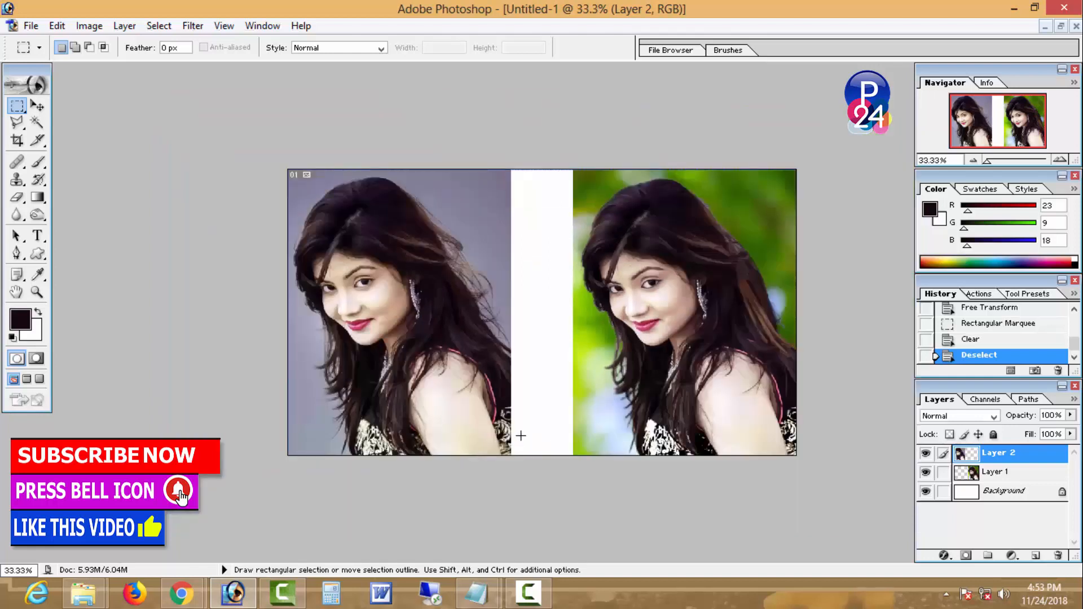
left_click(37, 107)
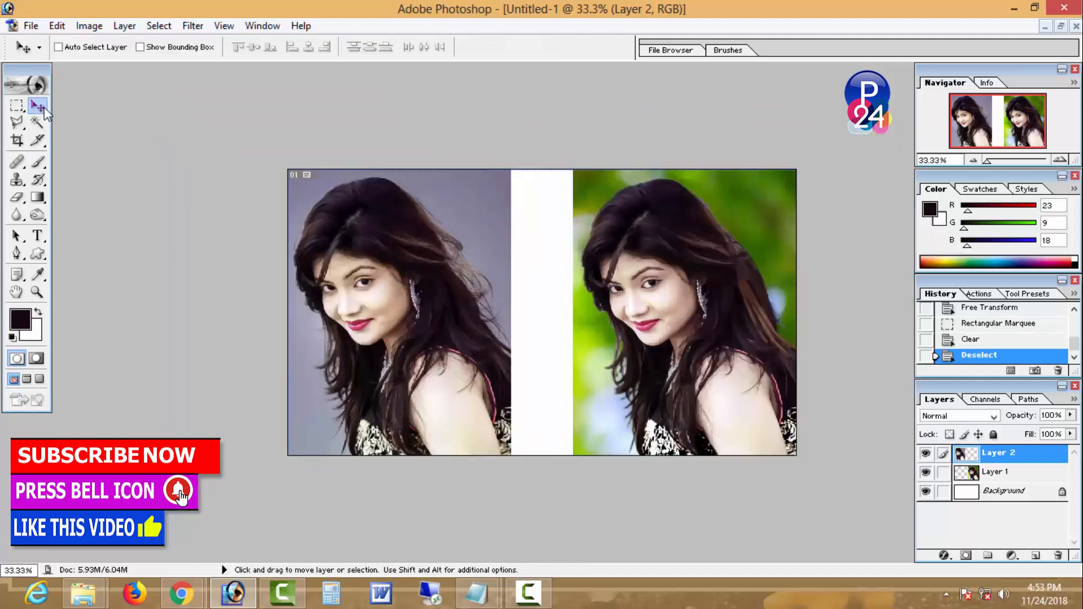
key("Right")
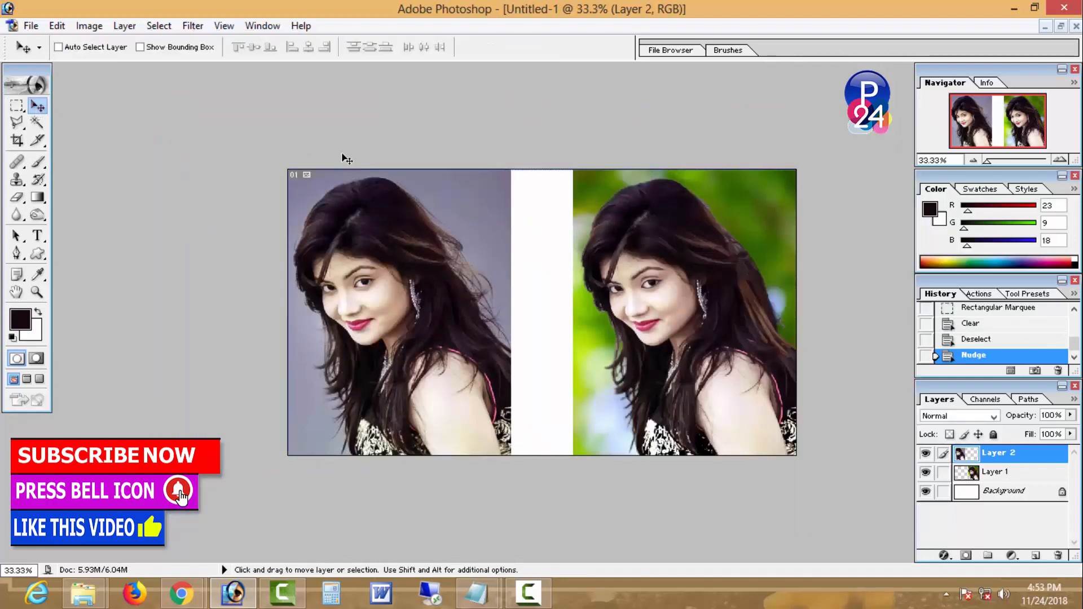
Add a layer directly above the Background, fill a thin strip across the bottom of the white gap with near-black, and deselect.
left_click(1010, 492)
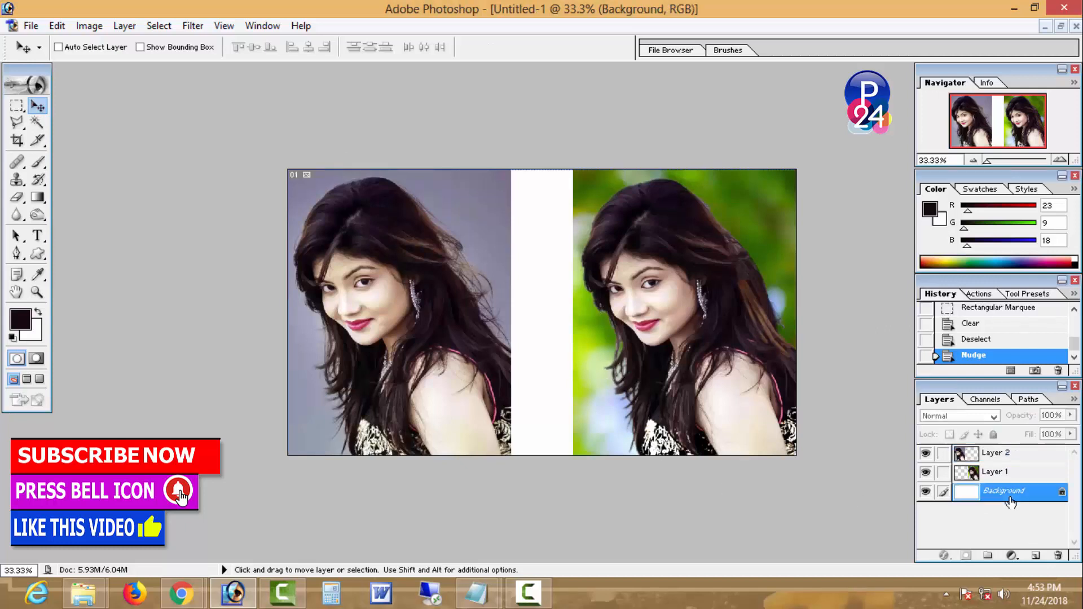
left_click(1035, 556)
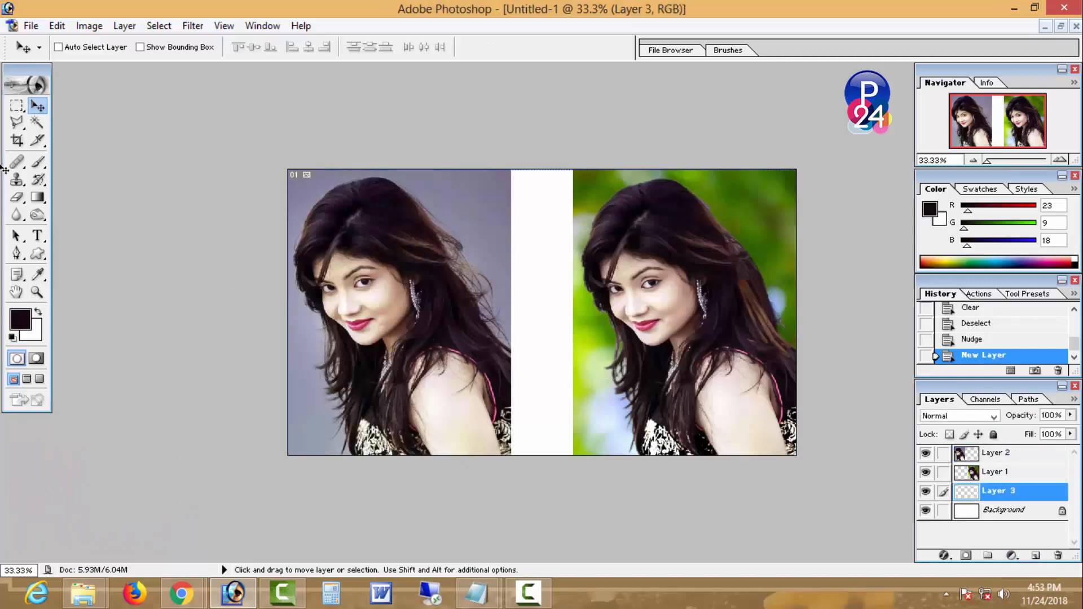
left_click(17, 106)
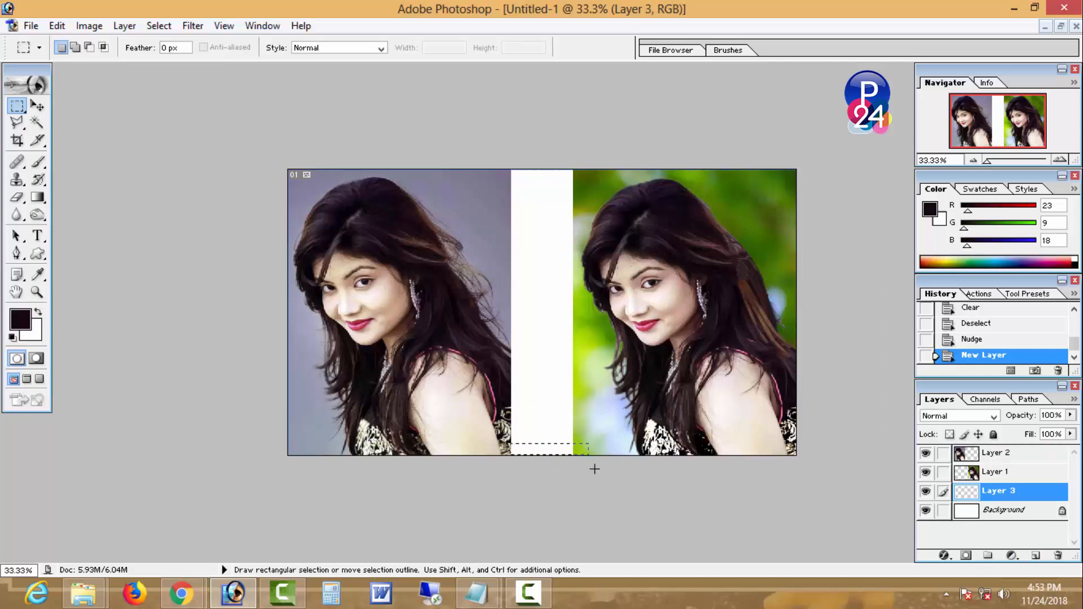
left_click_drag(594, 469, 548, 458)
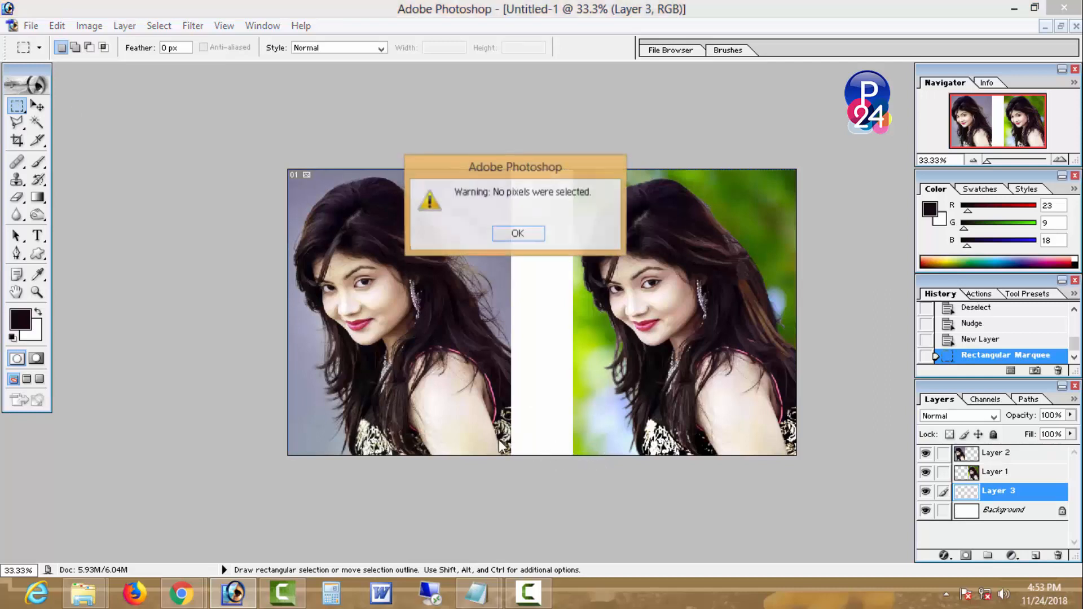
left_click(516, 234)
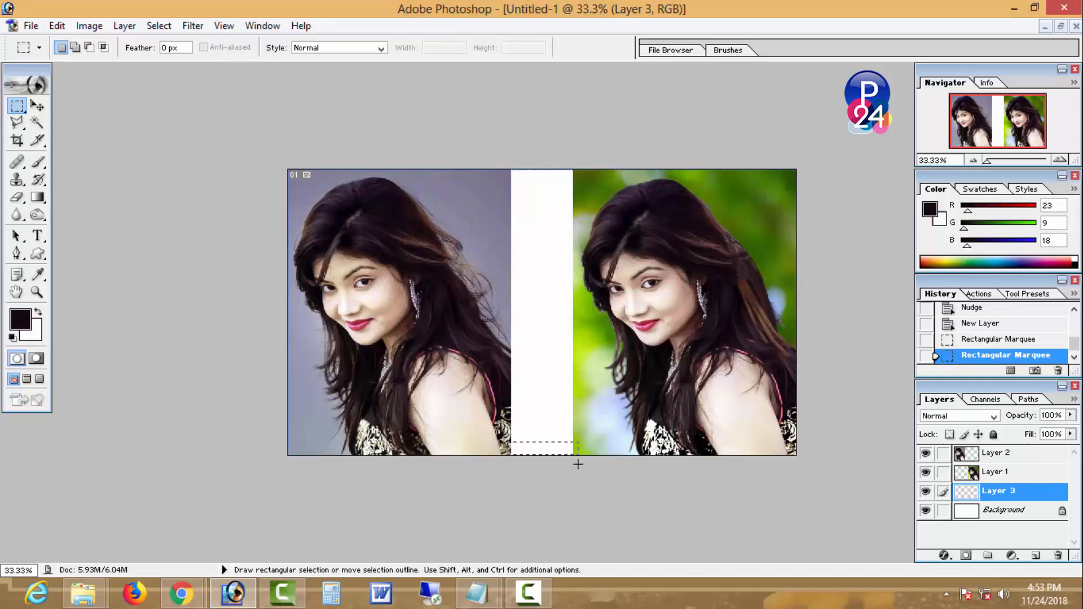
left_click_drag(577, 464, 578, 465)
key("ctrl+Delete")
left_click(40, 310)
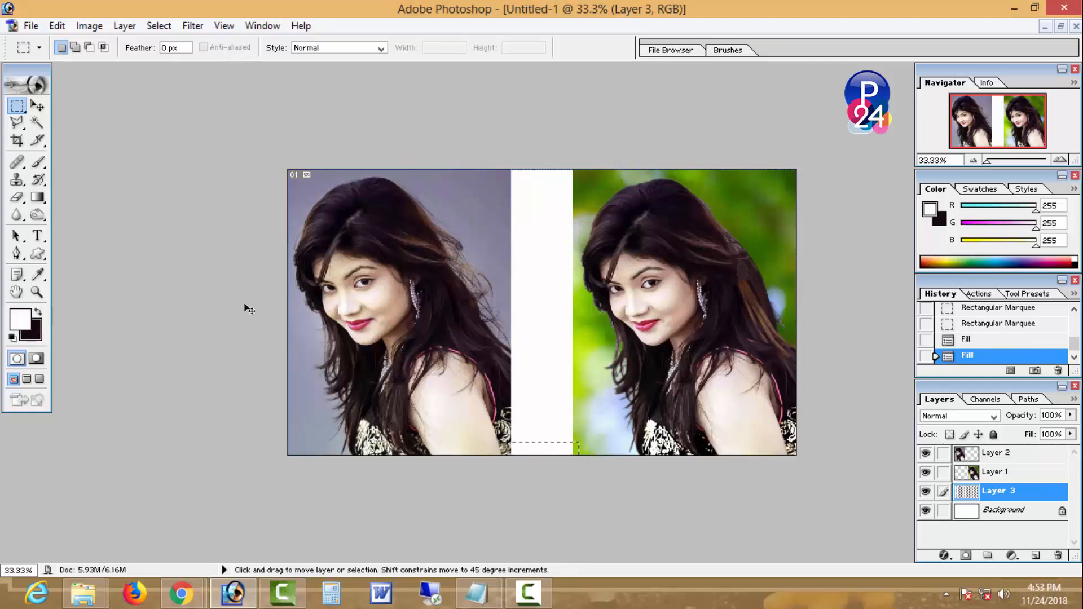
key("ctrl+Delete")
key("ctrl+d")
Open download.png from the Desktop, copy the whole Full HD 1080 badge and paste it into Untitled-1 at its original size.
key("ctrl+o")
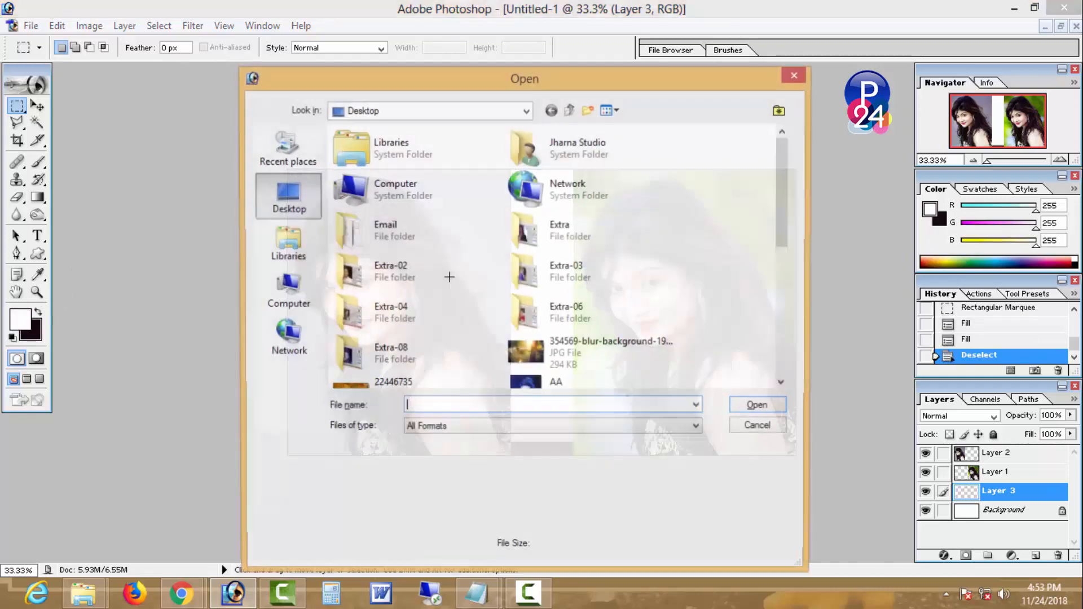
left_click_drag(781, 218, 790, 319)
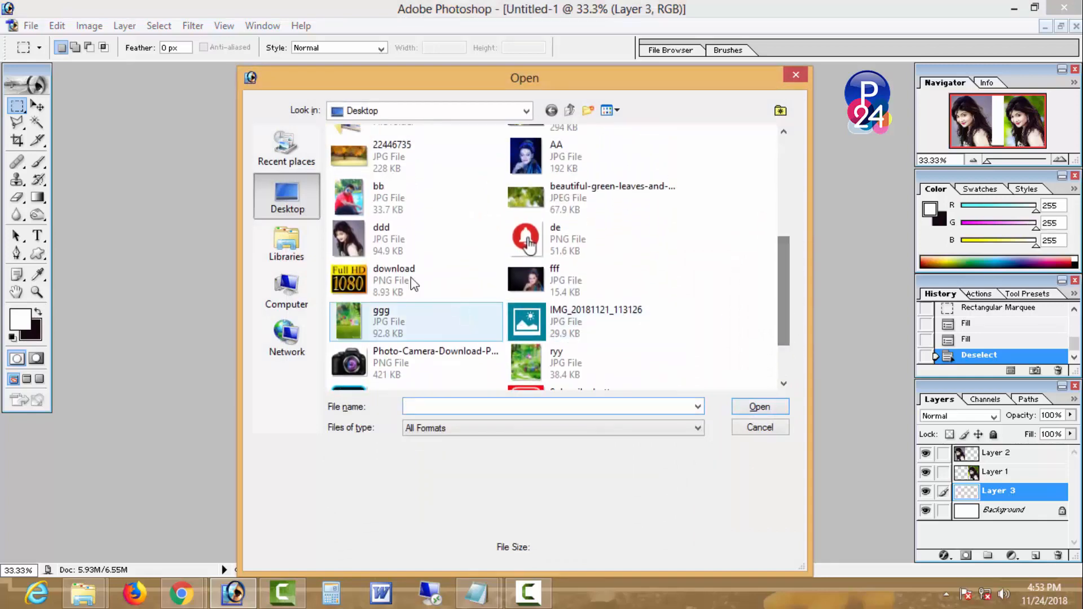
double_click(398, 268)
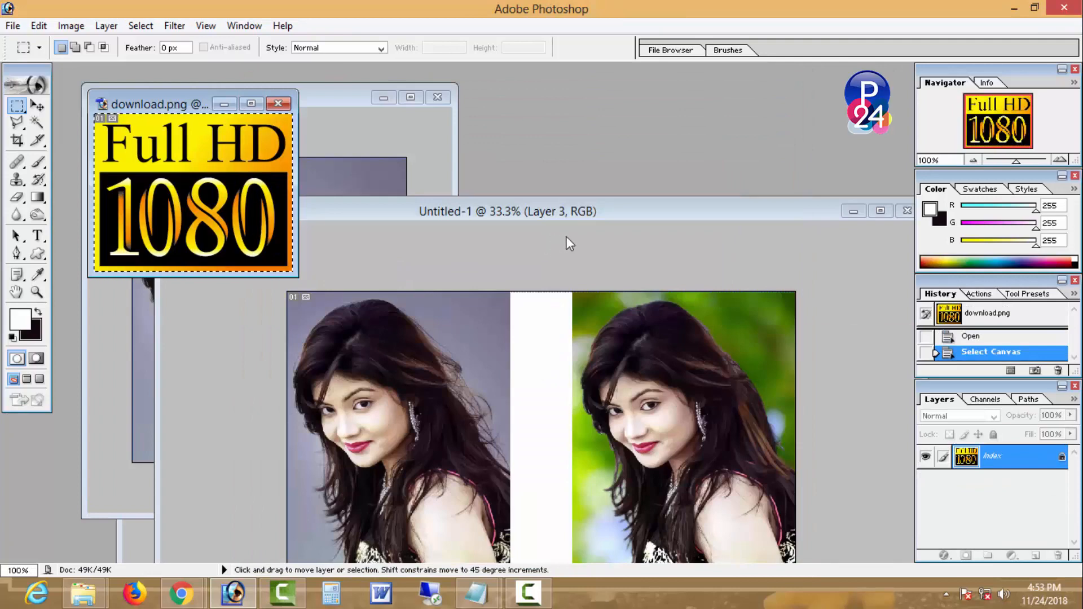
left_click(880, 211)
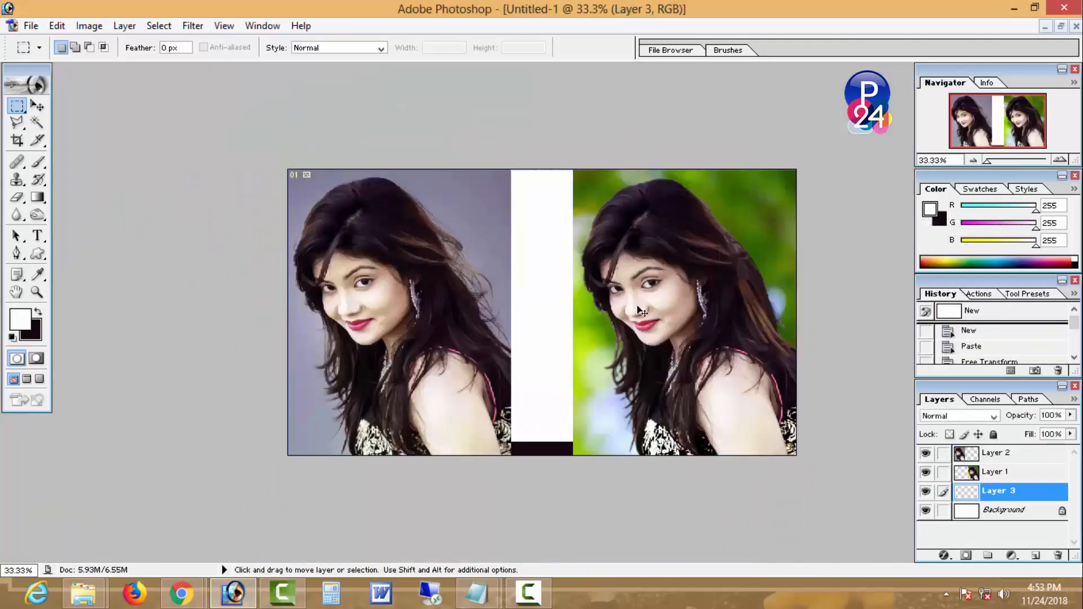
key("ctrl+v")
key("ctrl+t")
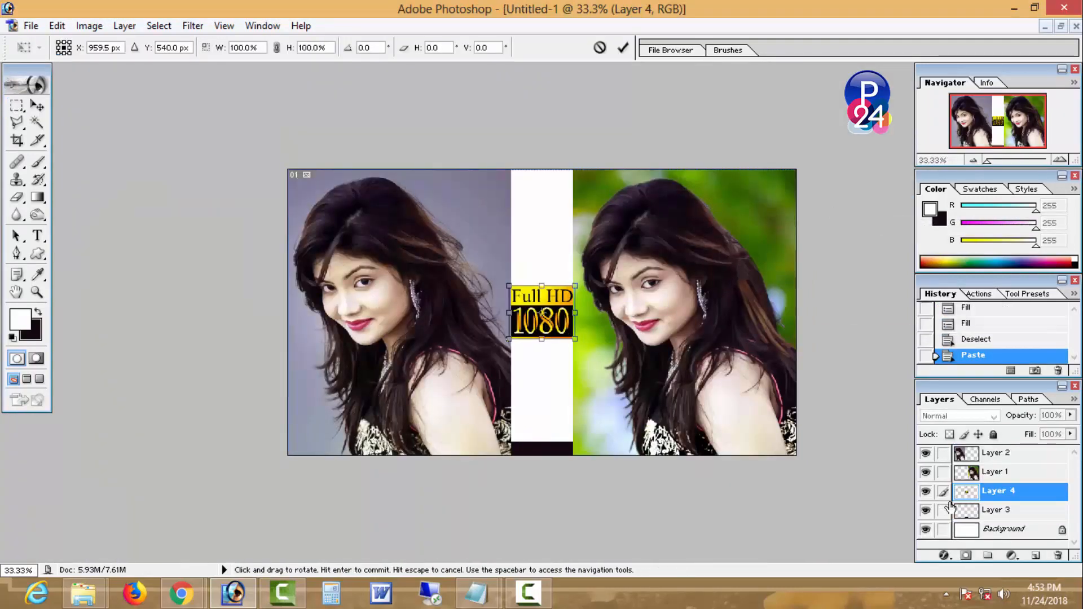
key("Return")
Bring the Full HD 1080 badge layer to the top of the stack and place it just above the dark strip.
left_click_drag(1014, 465, 1011, 451)
left_click(37, 106)
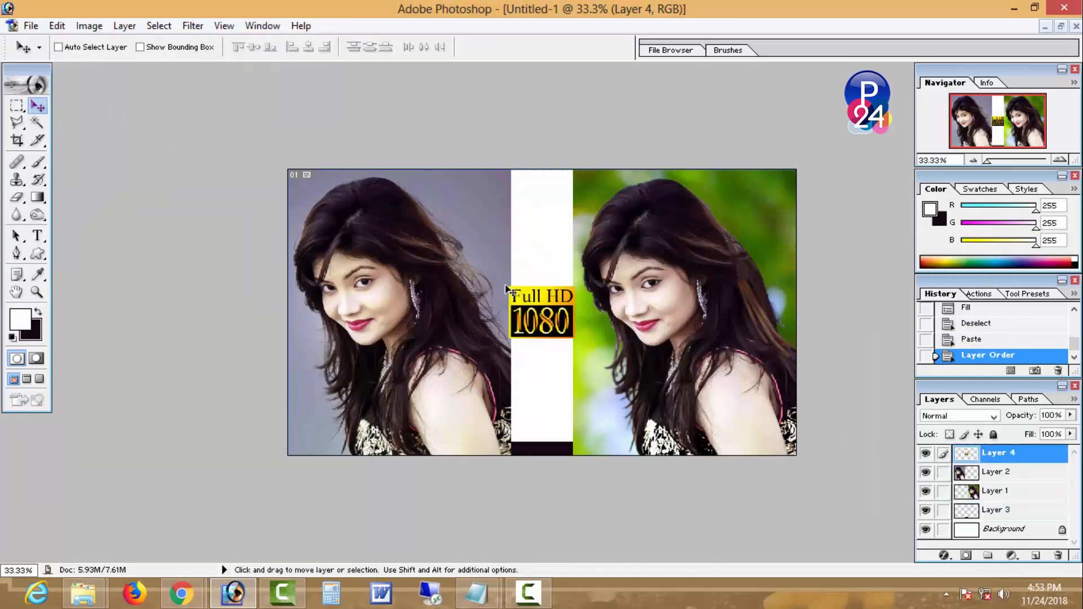
left_click_drag(532, 332, 534, 420)
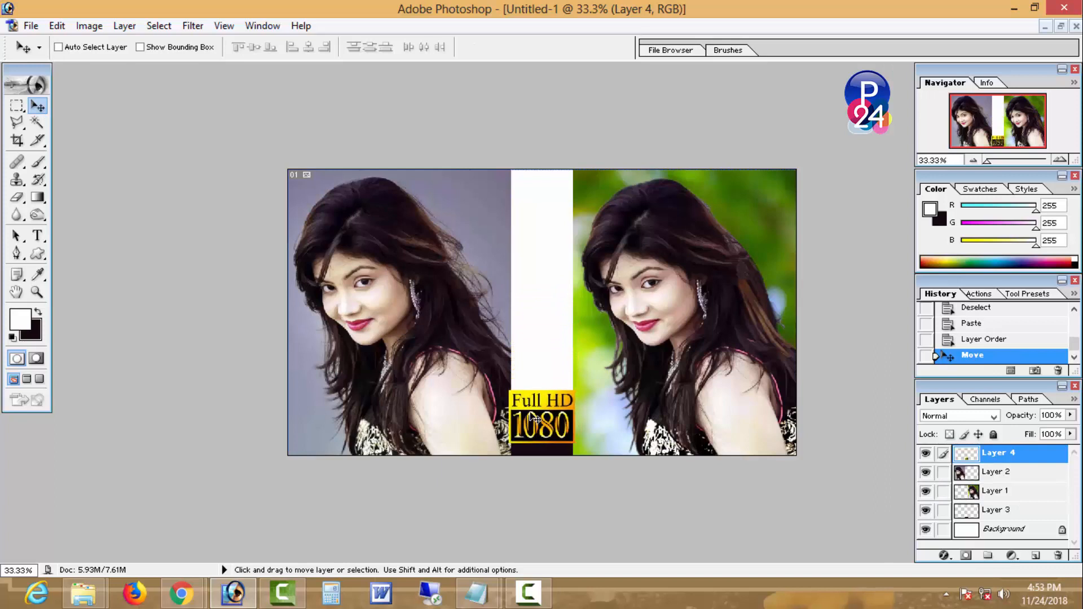
On a new layer, draw a right-pointing arrow shape path across the white gap above the badge and convert it to an unfeathered selection.
left_click(36, 255)
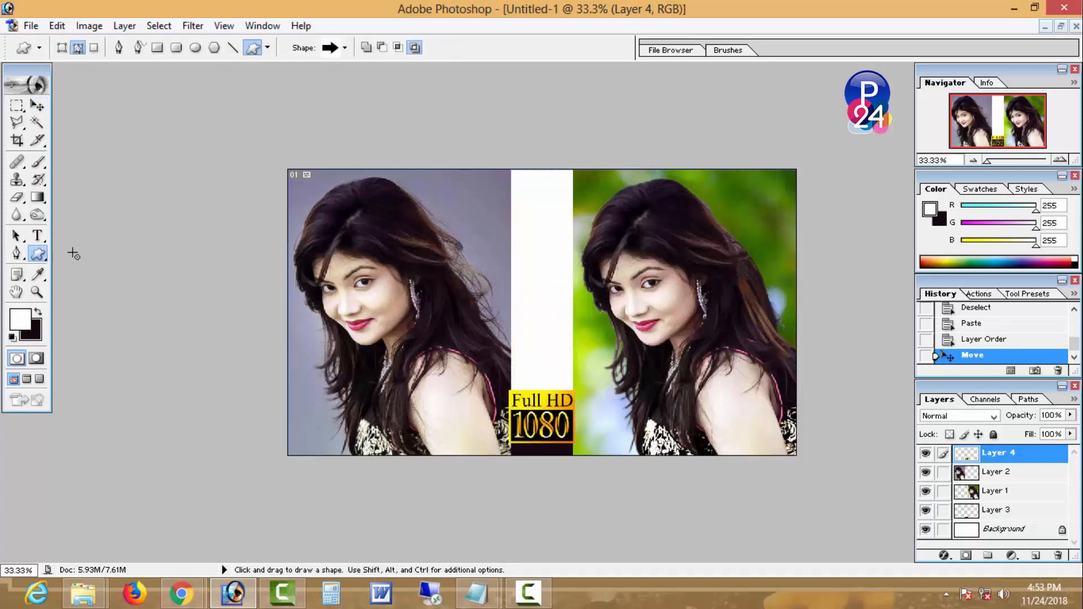
left_click(1036, 556)
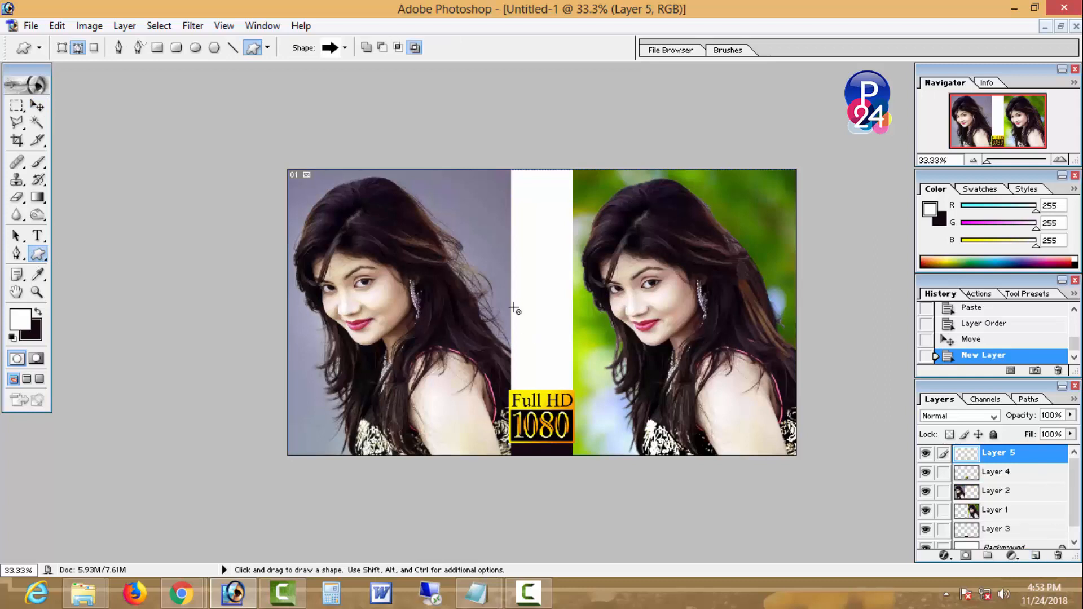
left_click_drag(516, 307, 571, 344)
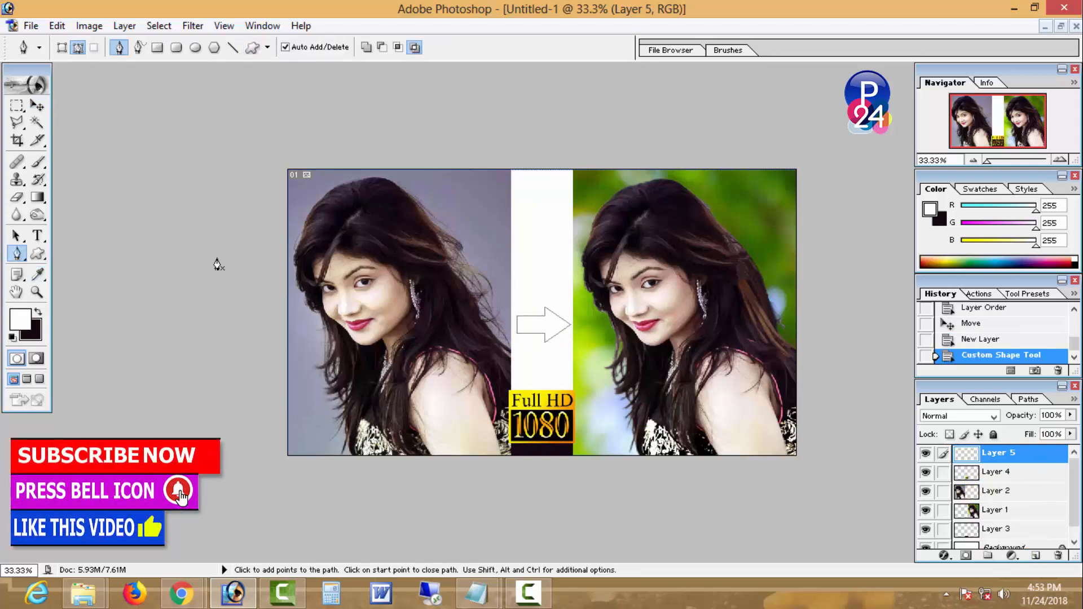
right_click(543, 253)
left_click(602, 330)
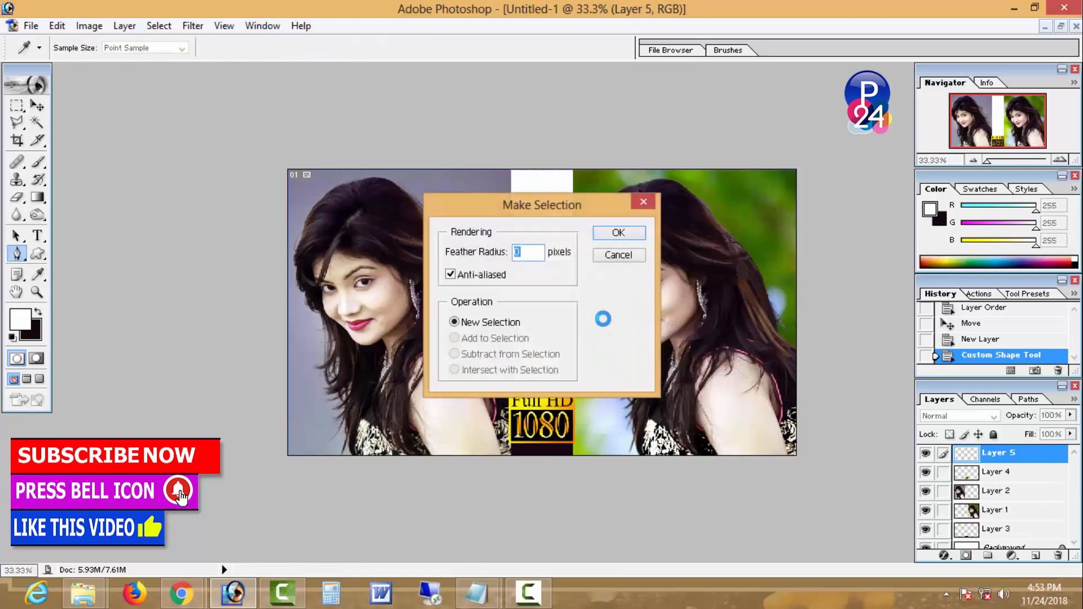
key("Return")
Fill the arrow selection with pure red (255, 0, 0) and deselect.
left_click(19, 319)
left_click(575, 202)
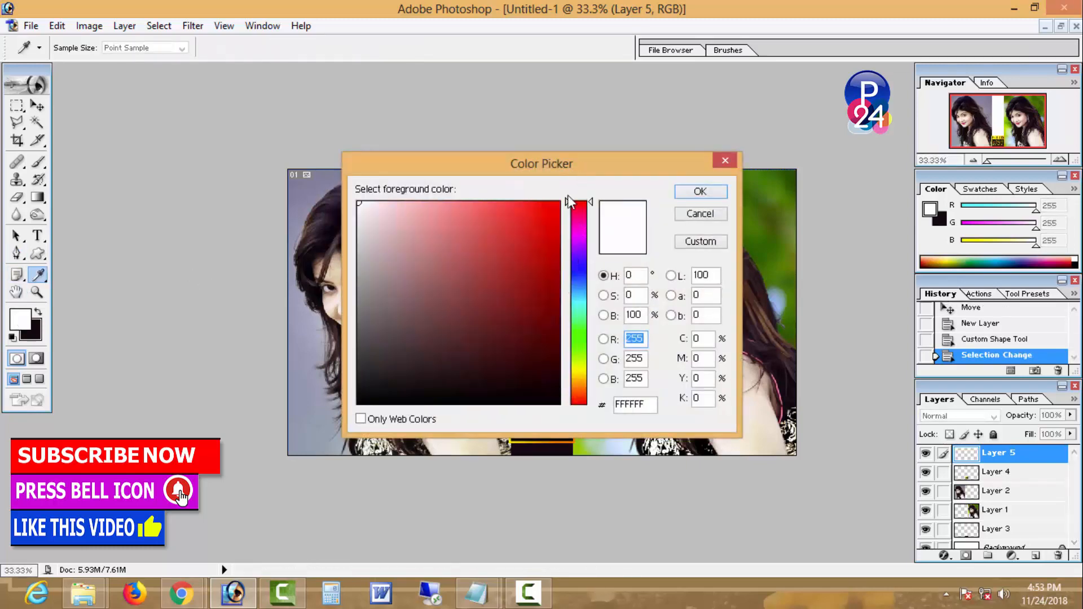
left_click(560, 202)
left_click(700, 191)
left_click(18, 252)
key("x")
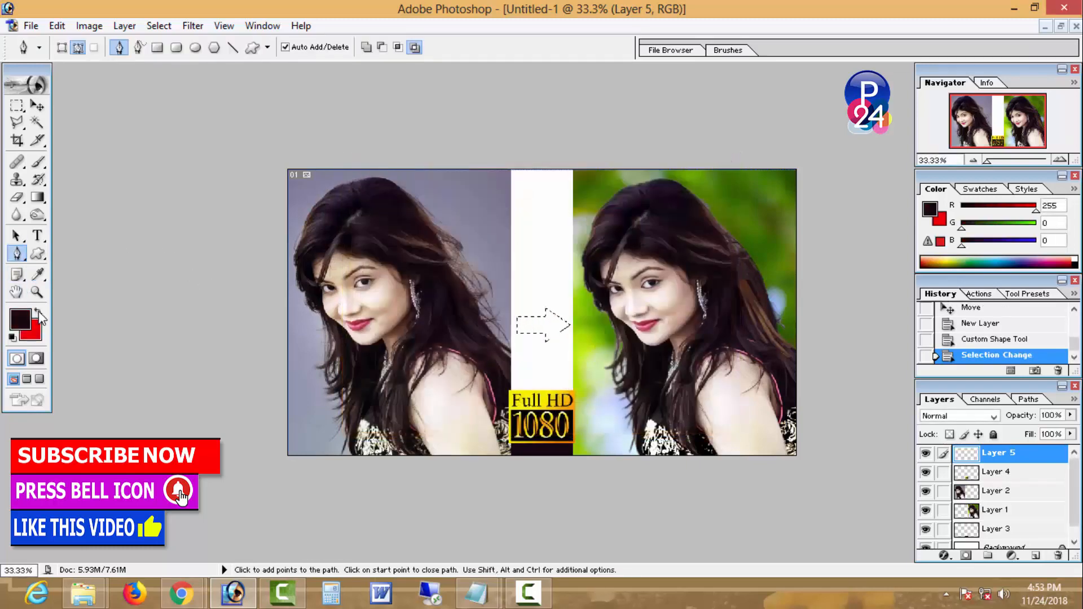
key("ctrl+BackSpace")
left_click(15, 107)
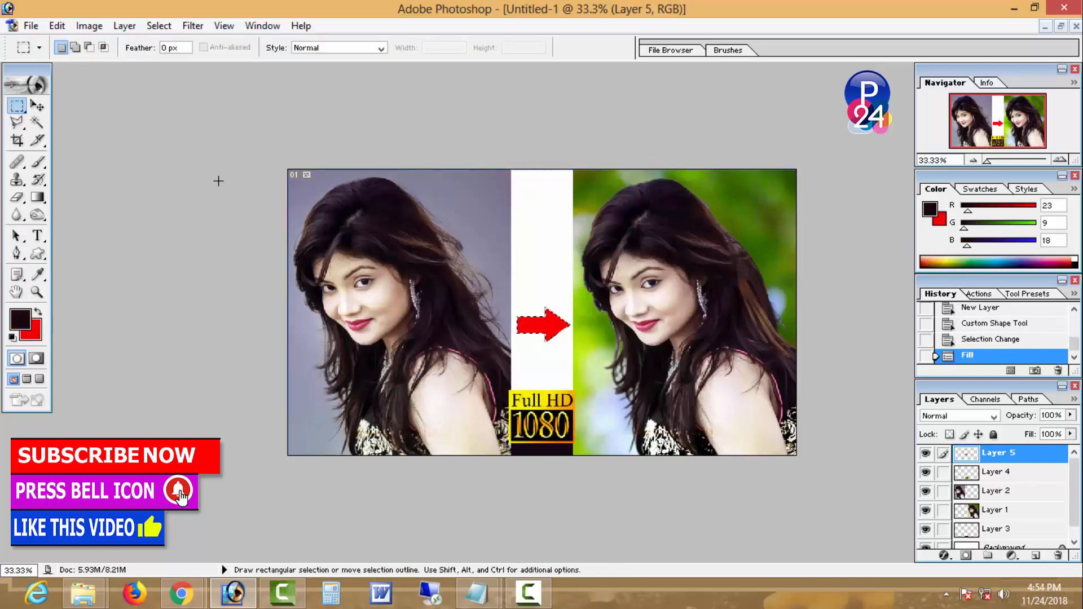
key("ctrl+d")
Scale the red arrow to 114.6% width and 111.1% height, and nudge it left in the white gap.
key("ctrl+t")
left_click_drag(578, 347, 582, 352)
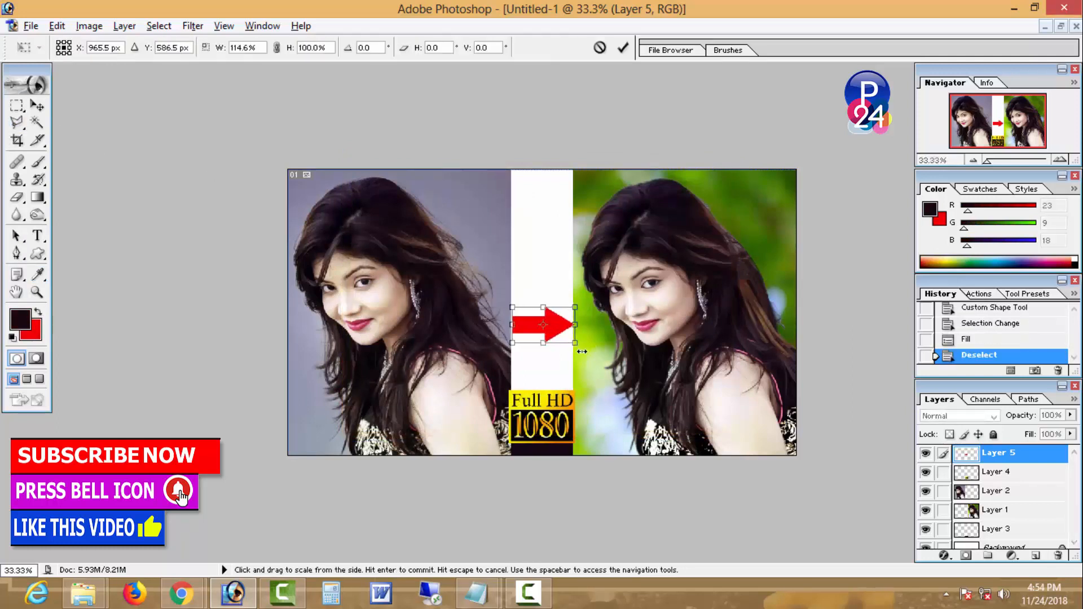
key("Return")
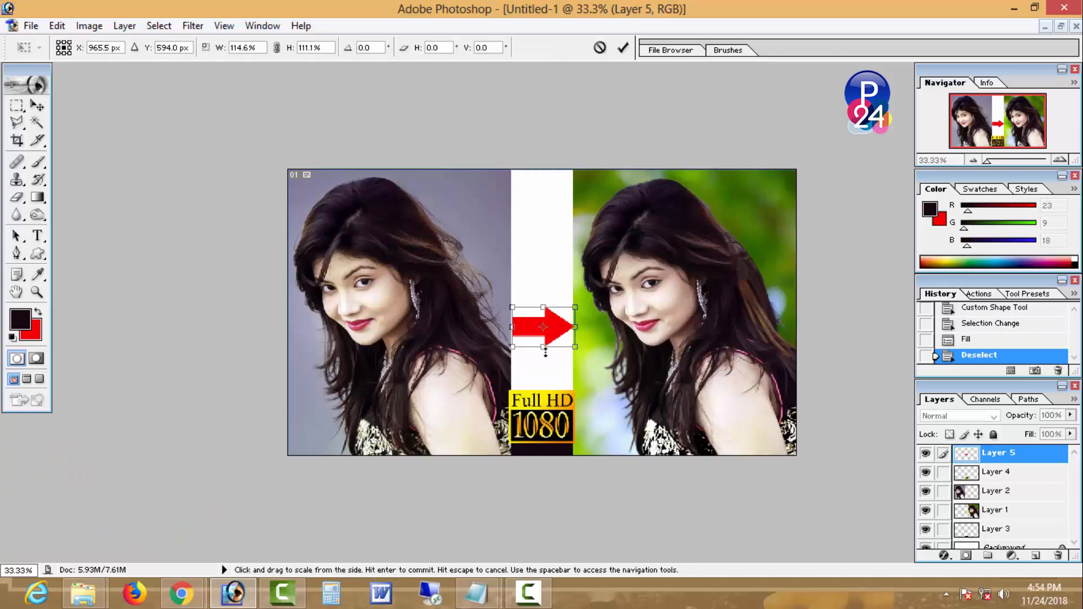
left_click(43, 107)
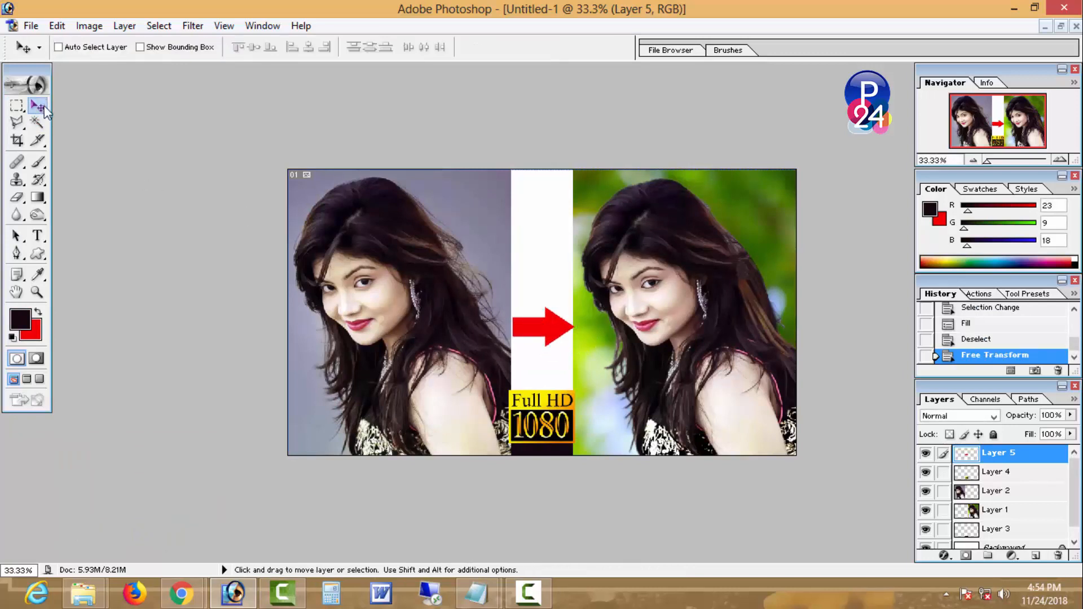
key("Right")
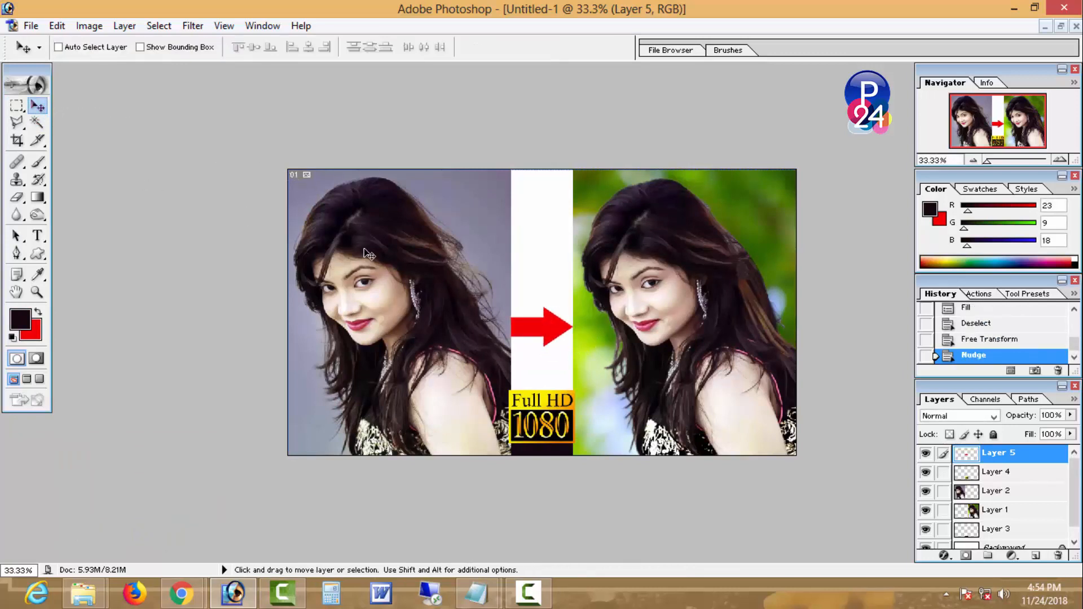
Narrow the red arrow to about 93.6% width from its tail end and nudge it left to center it between the portraits.
key("ctrl+t")
left_click_drag(512, 326, 515, 326)
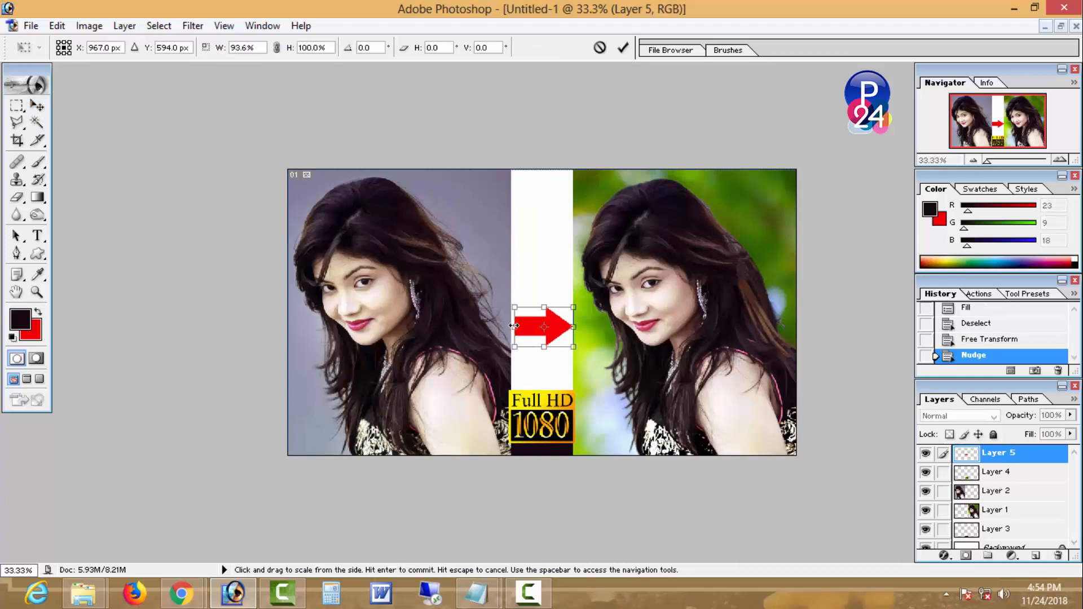
key("Return")
key("Left")
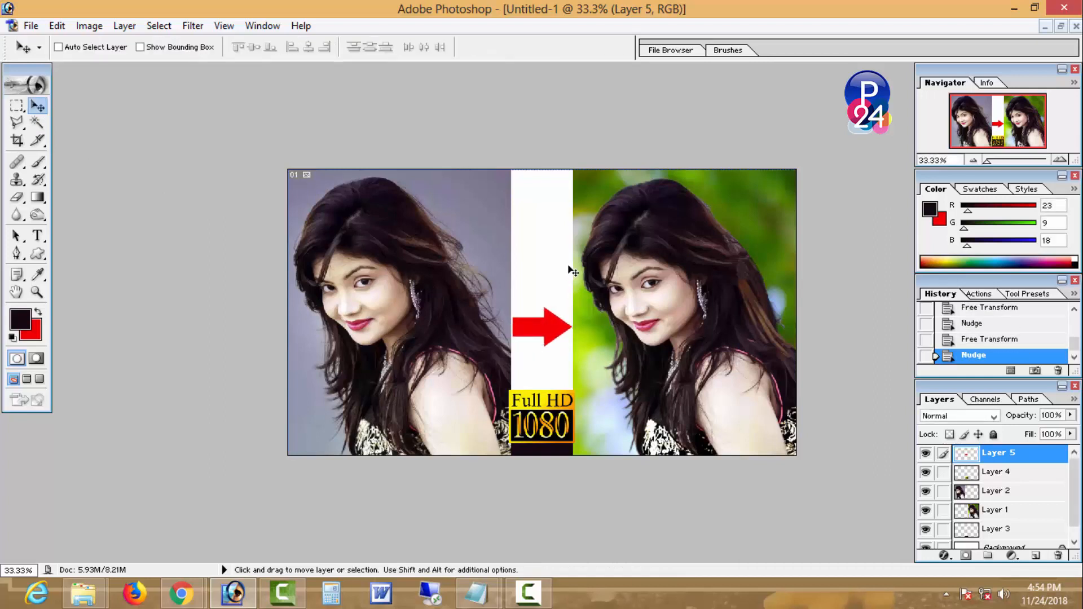
Open Photo Editing 24.png from the Logo folder in web file, Photo editing 24 on the Extra (G:) drive.
key("ctrl+o")
left_click(481, 113)
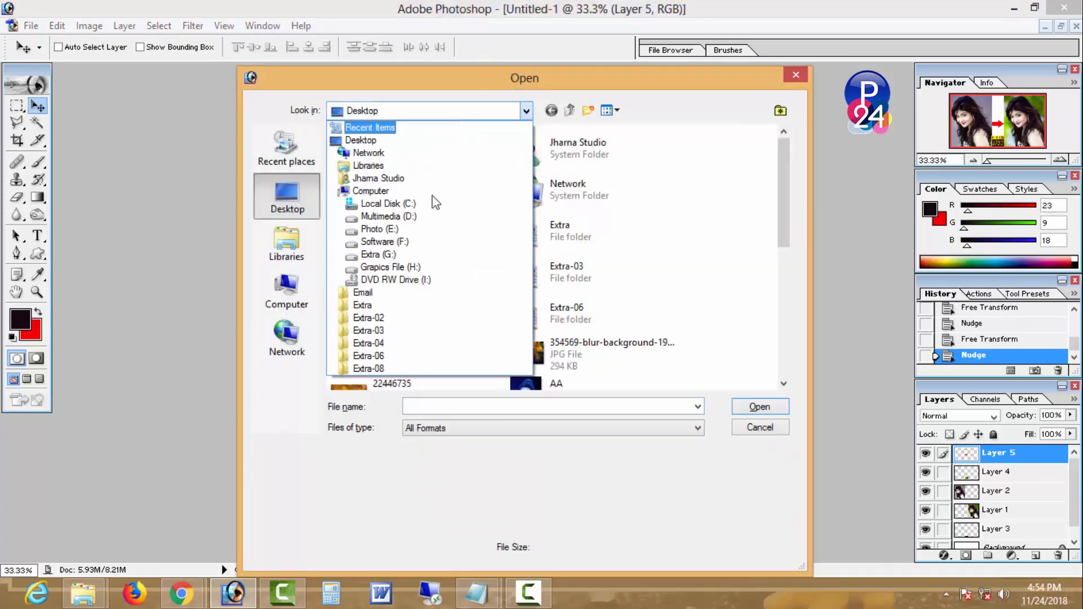
left_click(455, 264)
scroll(405, 265, "down", 10)
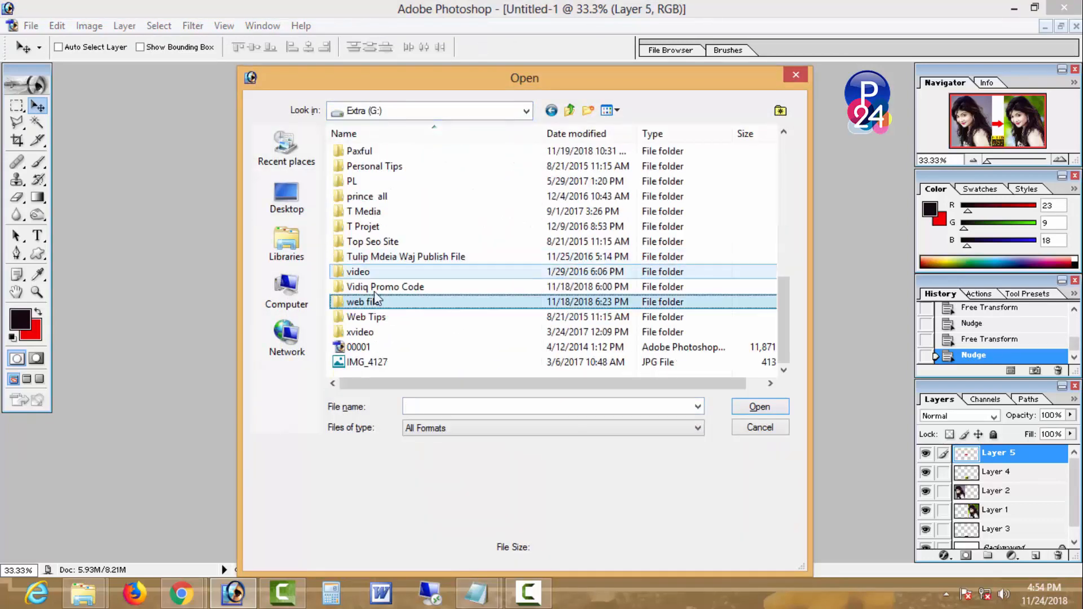
double_click(375, 295)
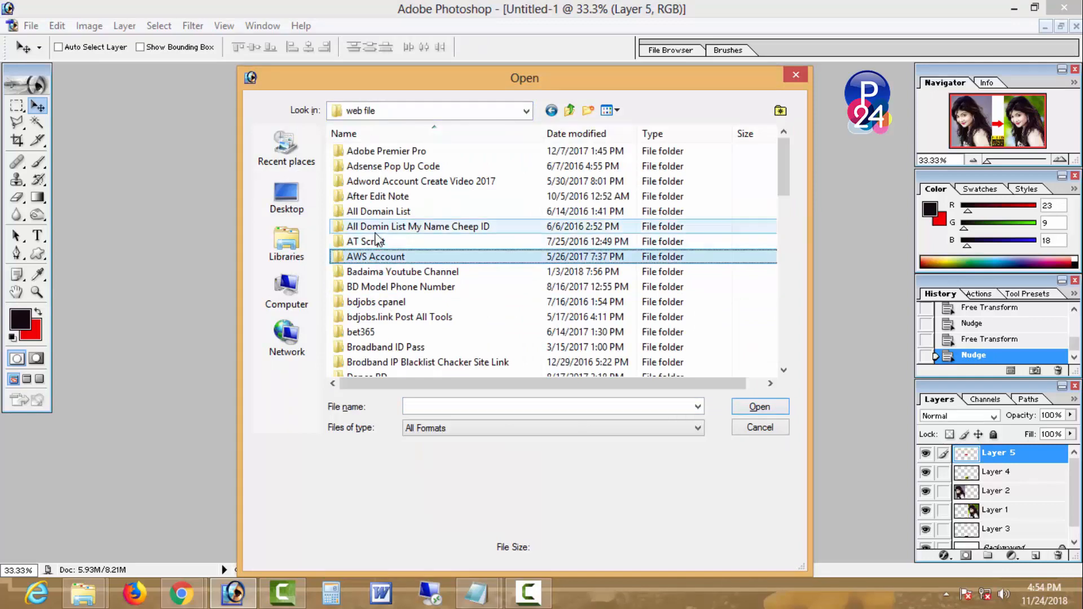
key("p")
double_click(376, 153)
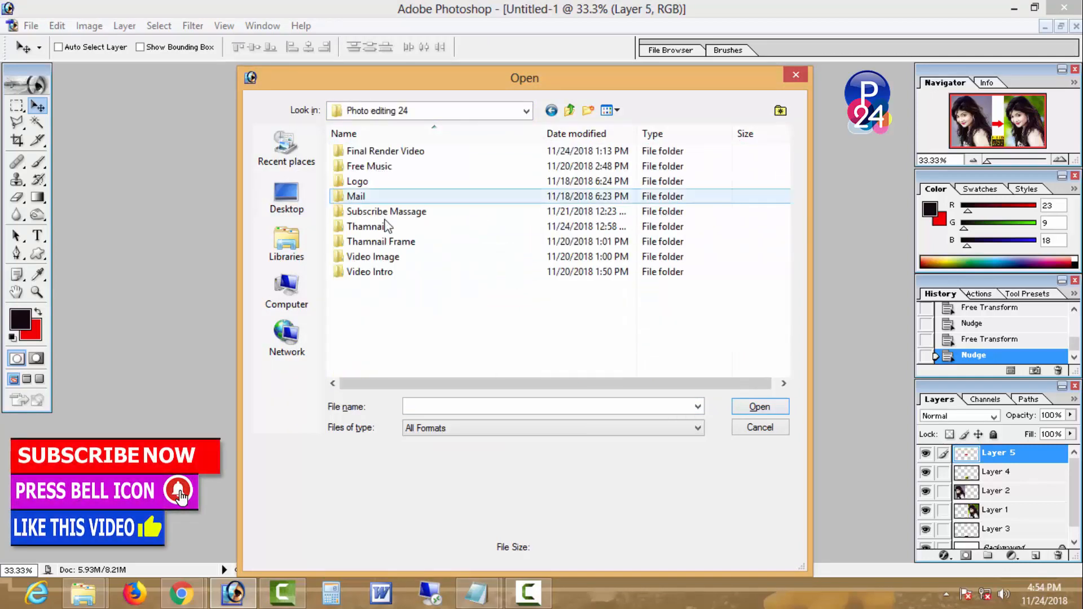
double_click(364, 178)
double_click(367, 182)
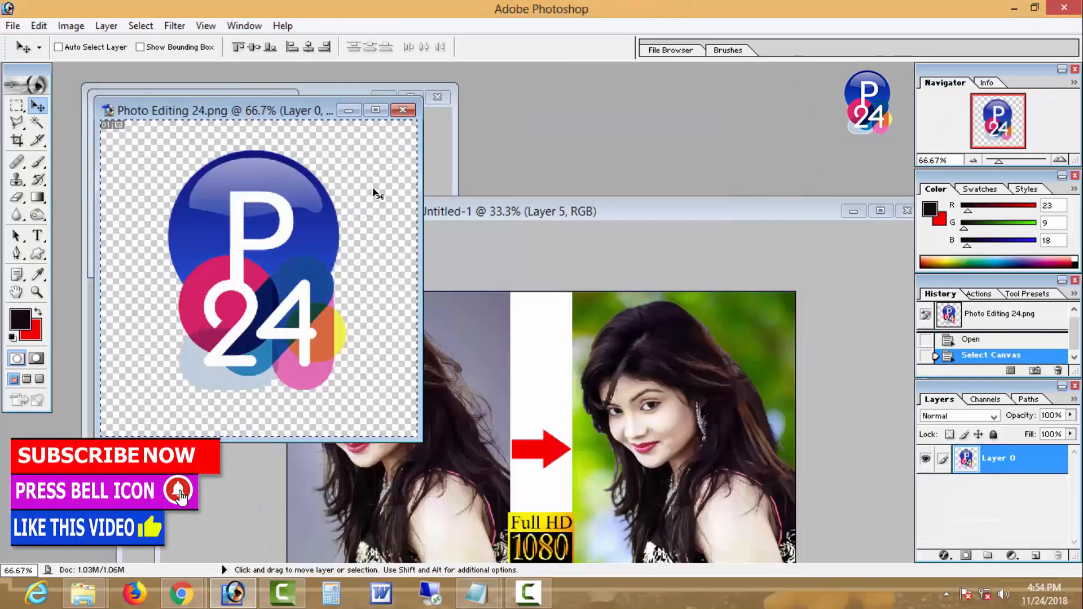
Paste the copied logo into the Untitled-1 comparison and move it to the top of the white gap.
left_click(888, 205)
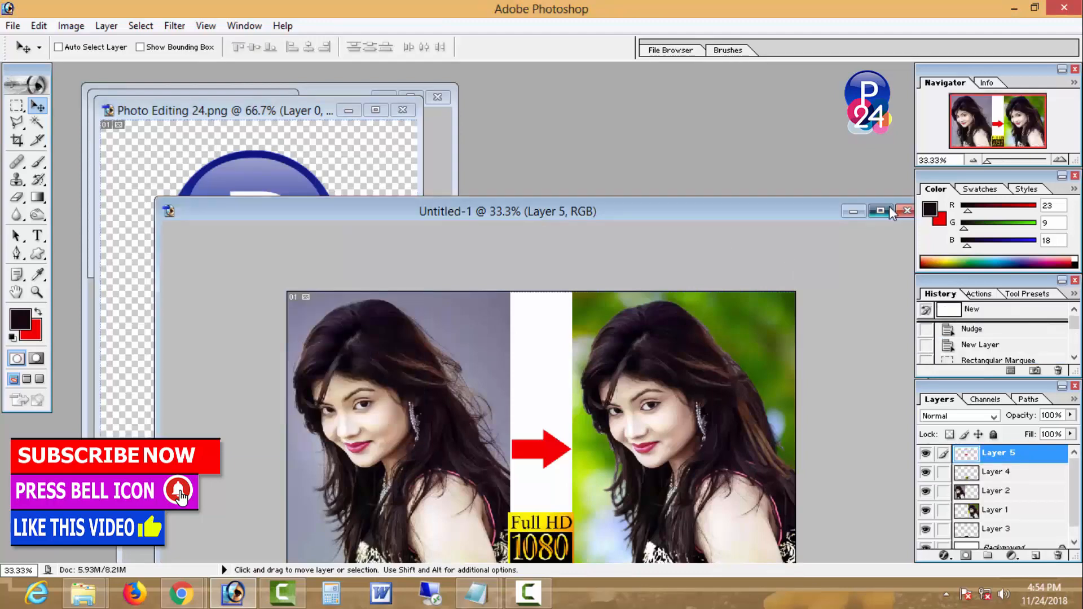
left_click(889, 205)
key("ctrl+v")
left_click_drag(576, 232, 575, 207)
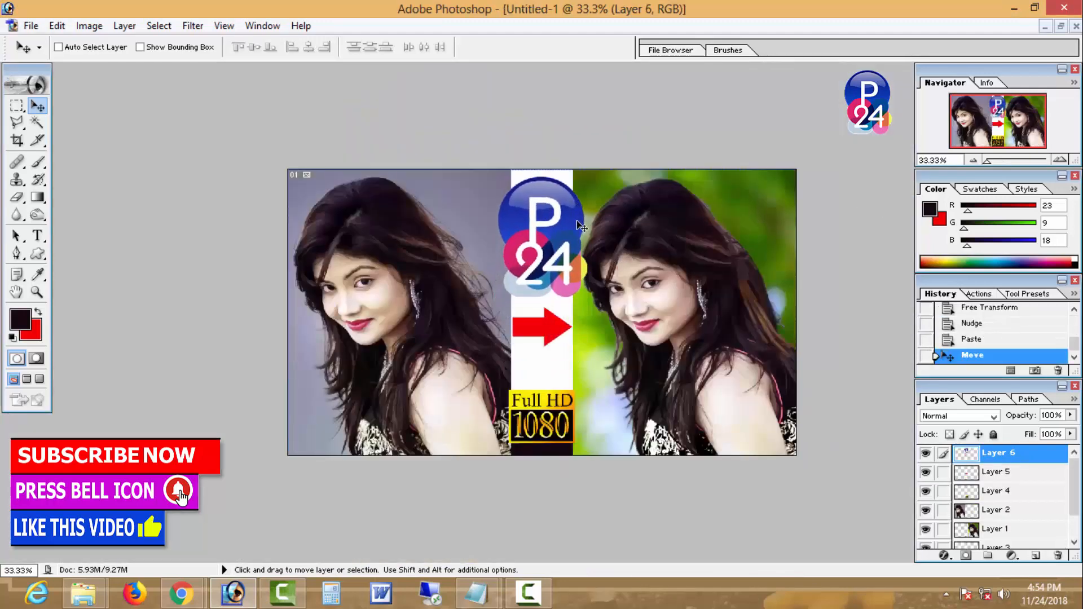
Scale the logo down to fit within the white gap, enlarge it by about 104.8%, and nudge it left.
key("ctrl+t")
left_click_drag(586, 293, 550, 240)
key("Return")
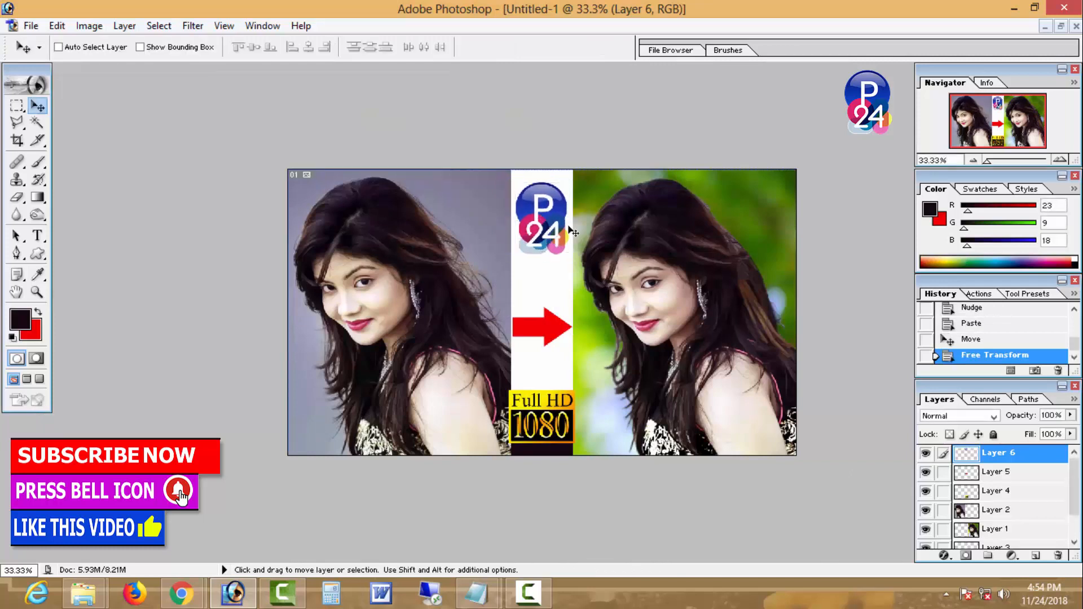
key("ctrl+t")
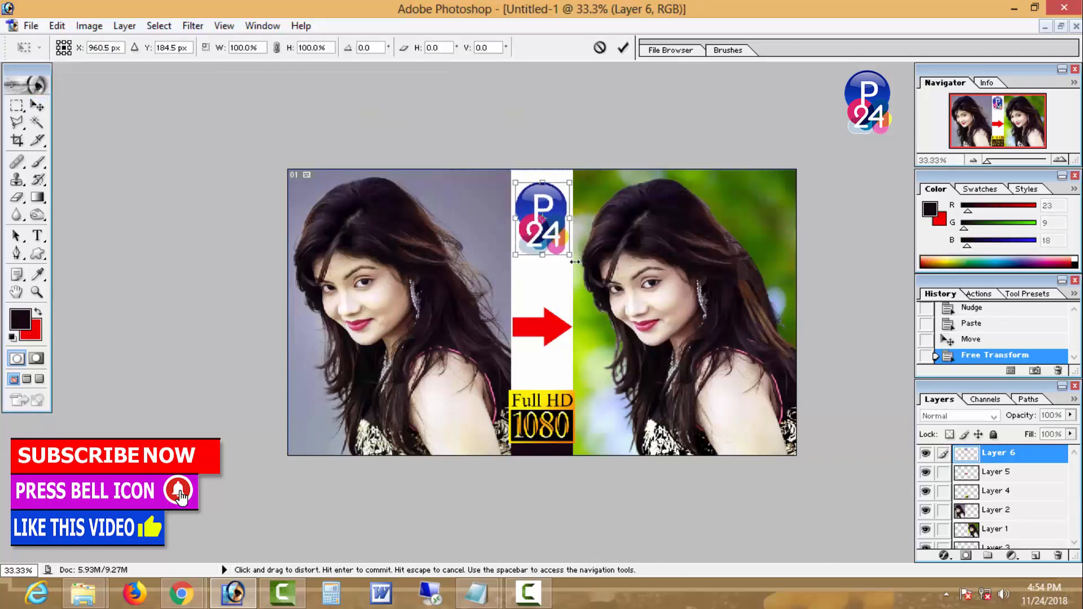
left_click_drag(570, 256, 574, 262)
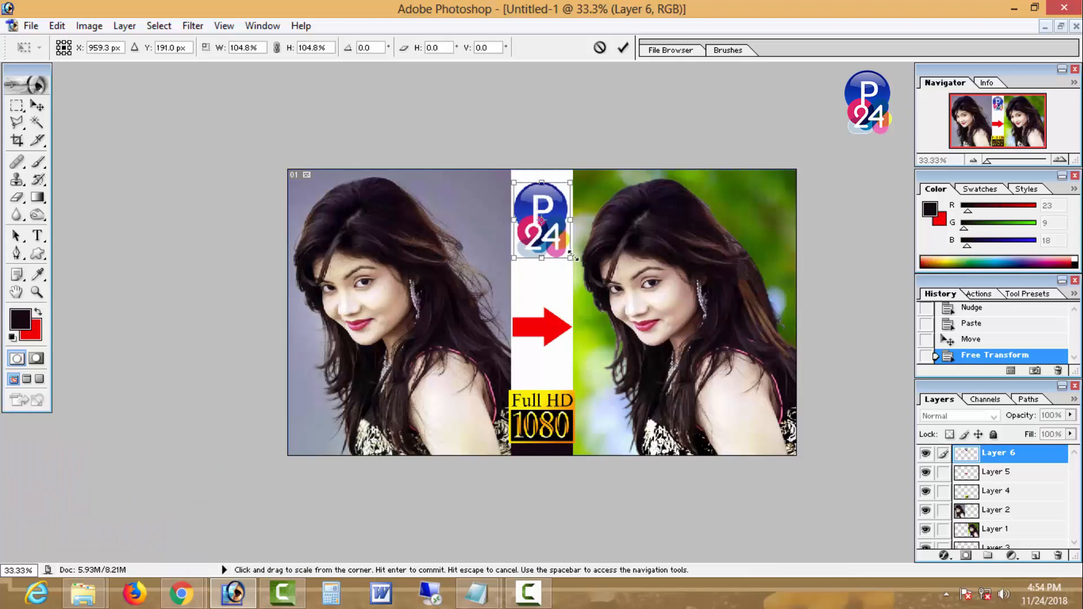
key("Return")
key("shift+Left")
Select the red arrow's layer and nudge the arrow up between the logo and the HD badge.
right_click(549, 327)
left_click(556, 337)
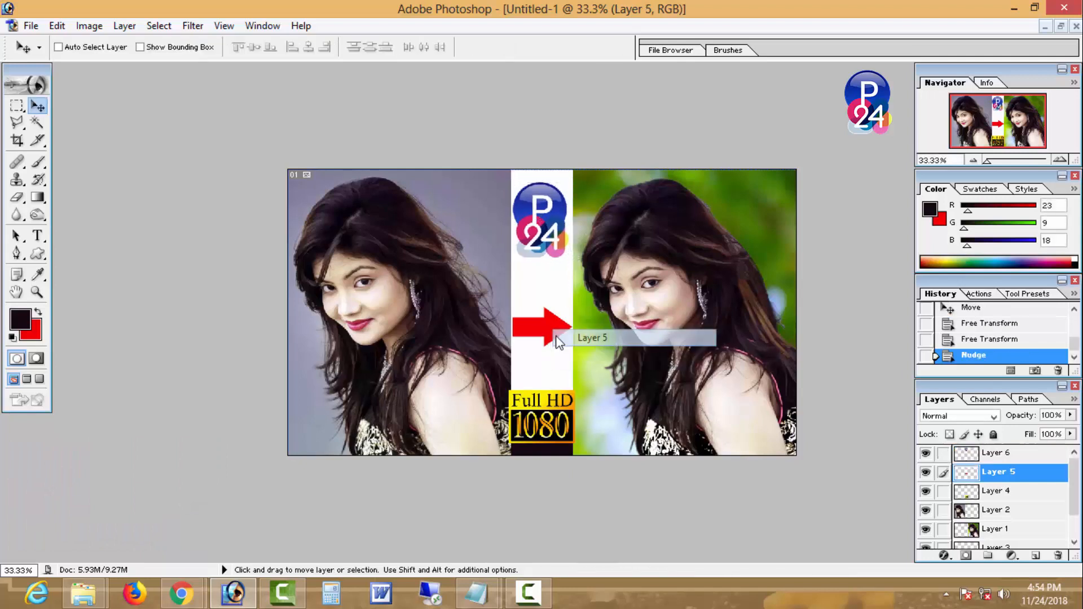
key("Up")
key("Up")
key("Up")
key("Up")
key("Up")
key("Up")
key("Up")
key("Up")
key("Up")
key("Up")
key("Up")
key("Up")
key("Up")
key("Up")
key("Up")
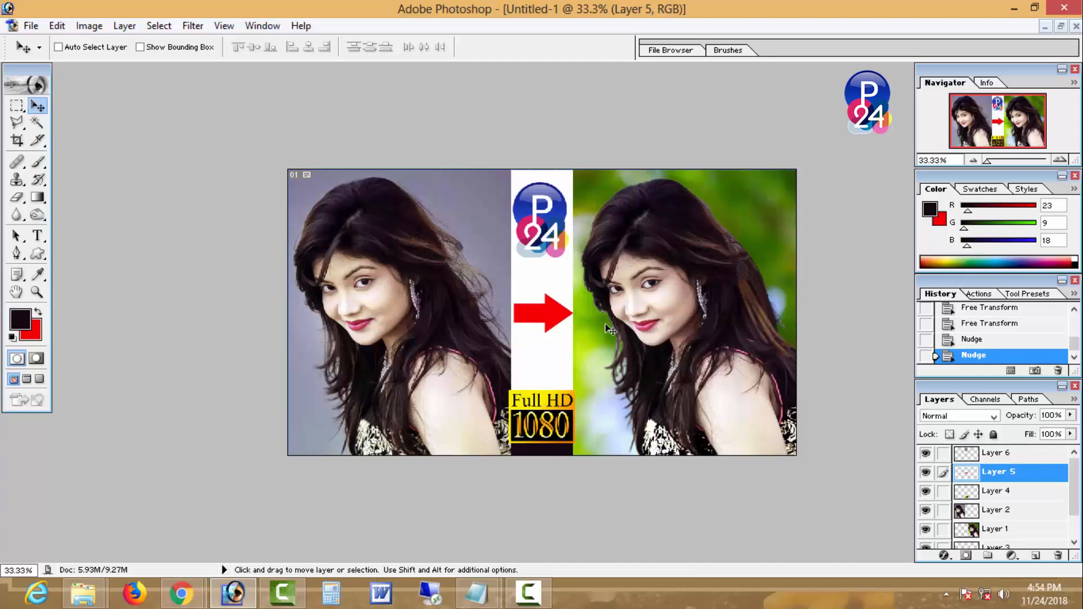
Select the Full HD 1080 badge's layer and fine-tune its vertical position at the bottom of the white gap.
right_click(546, 428)
left_click(558, 433)
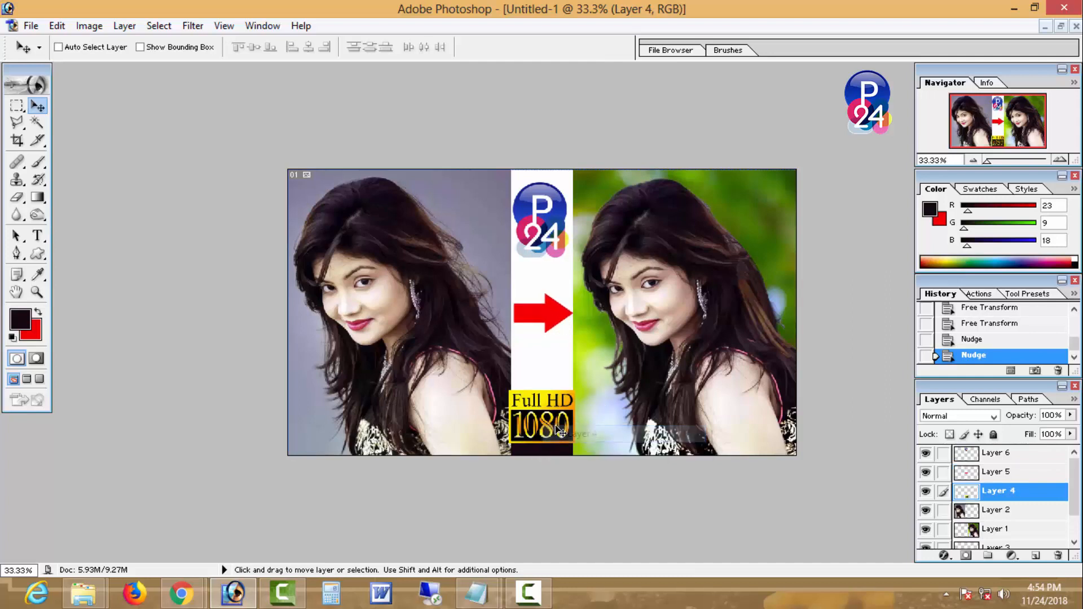
key("Up")
key("Up")
key("Up")
key("Up")
key("Up")
key("Down")
key("Down")
key("Down")
key("Down")
key("Down")
key("Down")
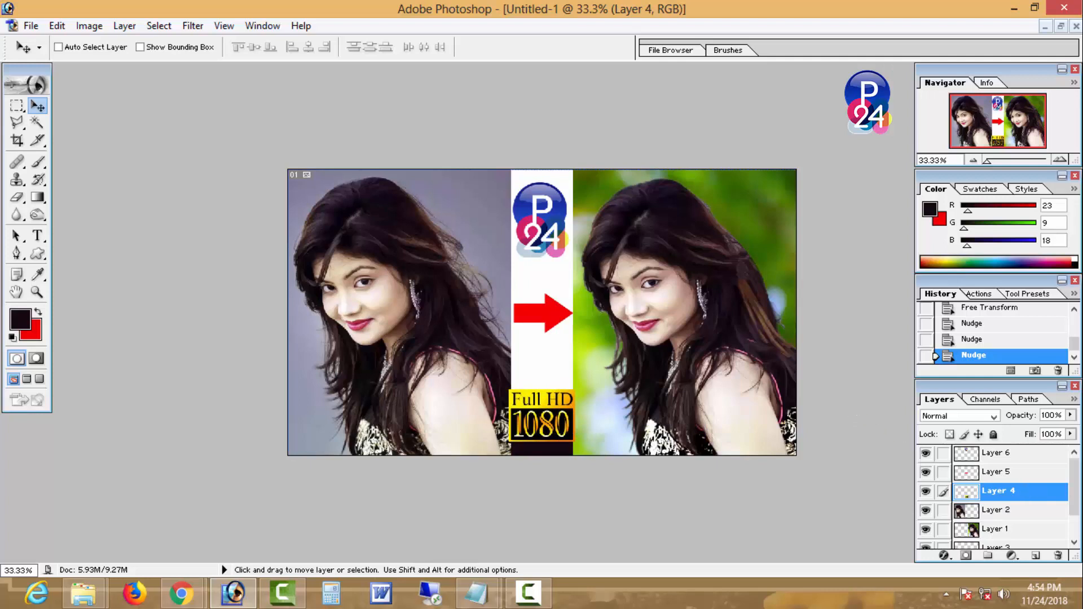
On a new top layer, add white (FFFFFF) text reading BEFORE and AFTER across the lower part of the two portraits.
left_click(1015, 457)
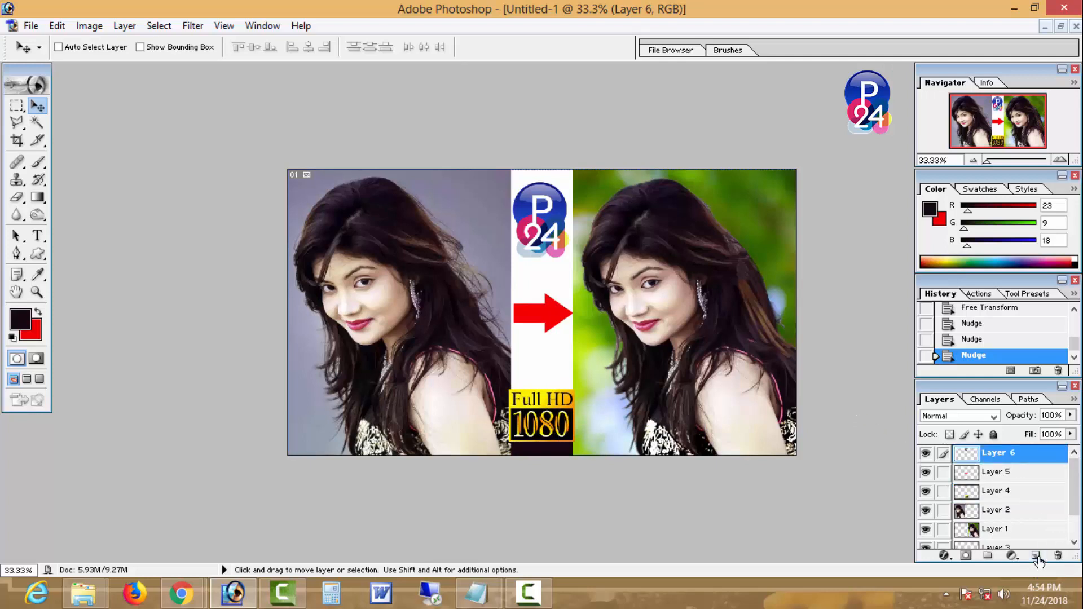
left_click(1035, 556)
left_click(37, 236)
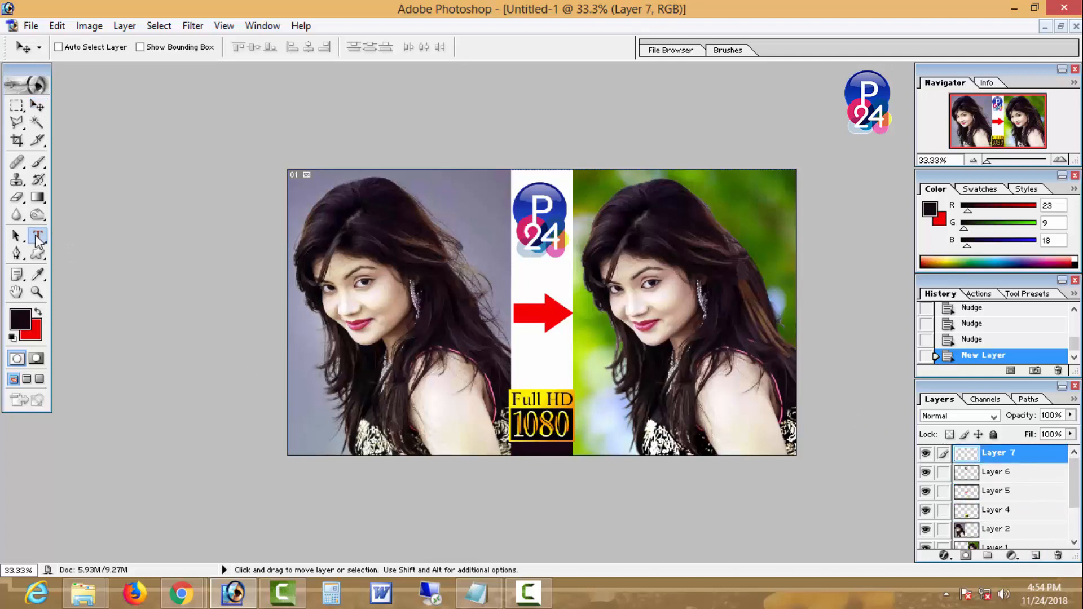
left_click(332, 433)
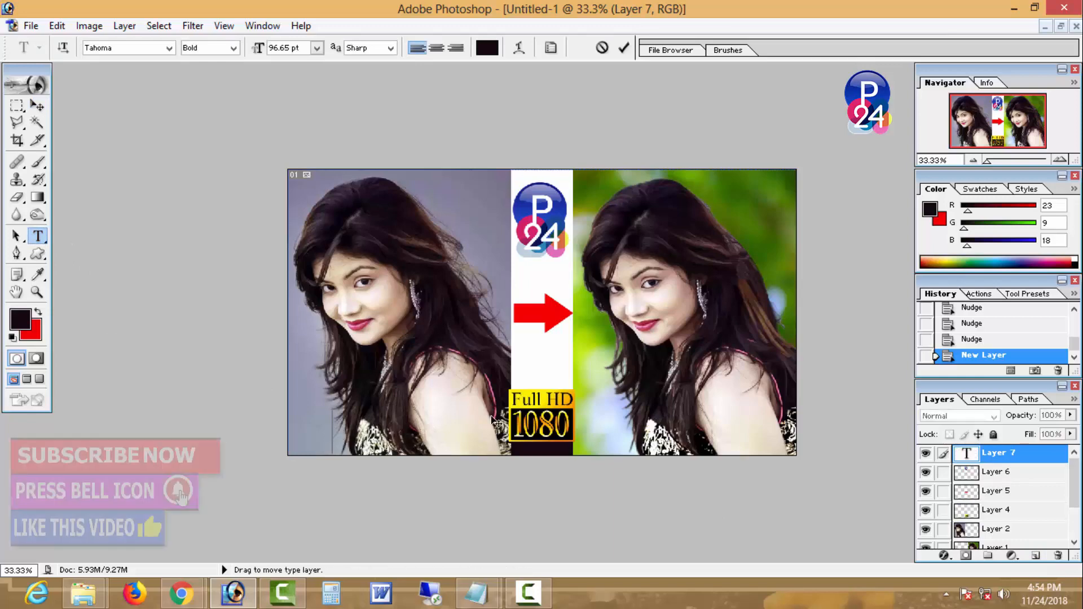
left_click(487, 47)
left_click_drag(479, 257, 357, 200)
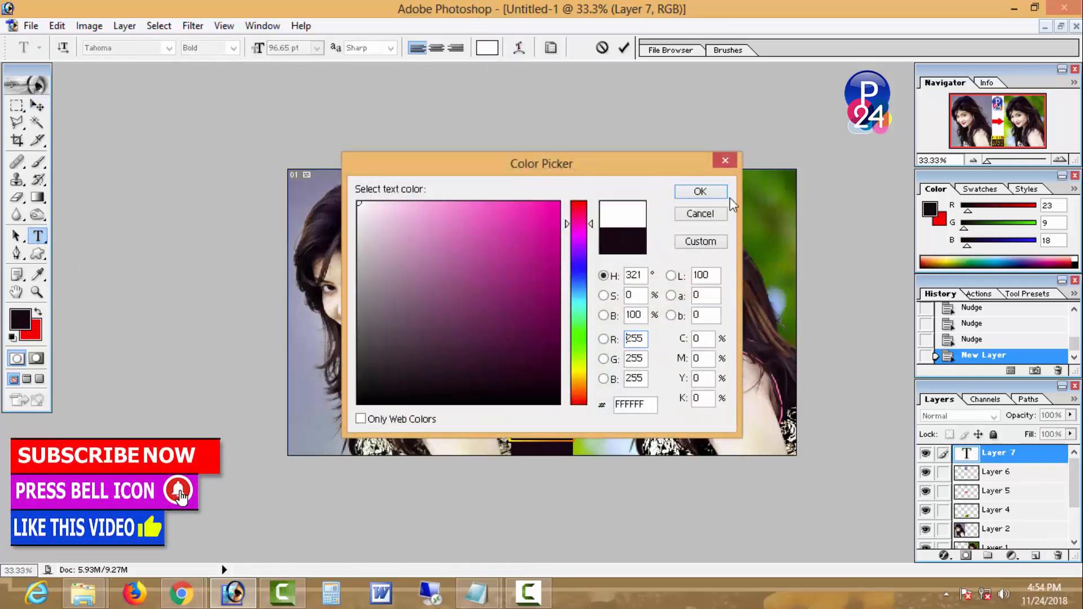
left_click(710, 196)
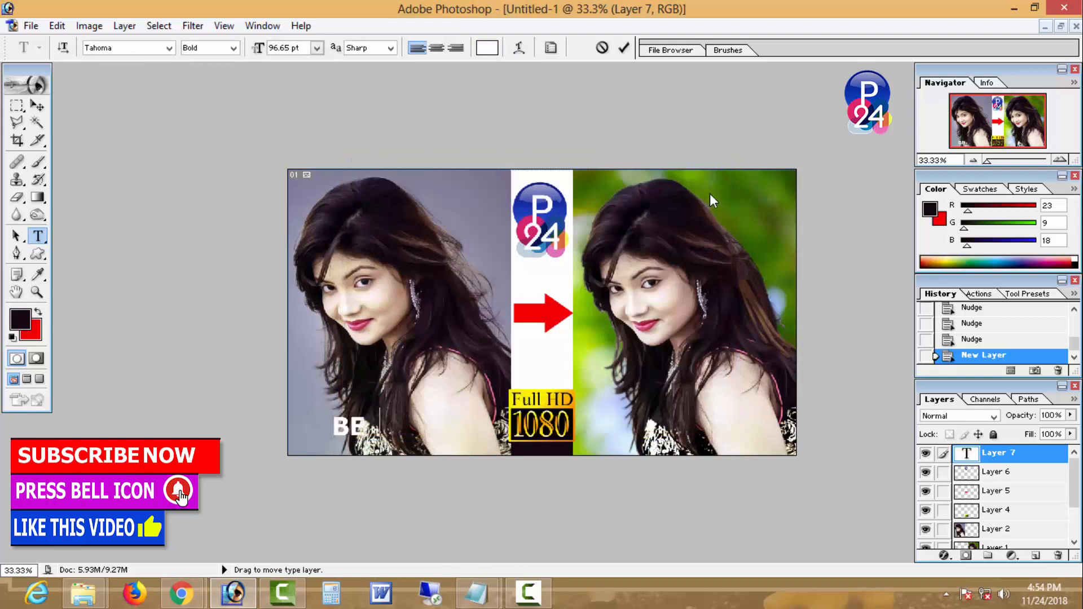
type("BEFORE")
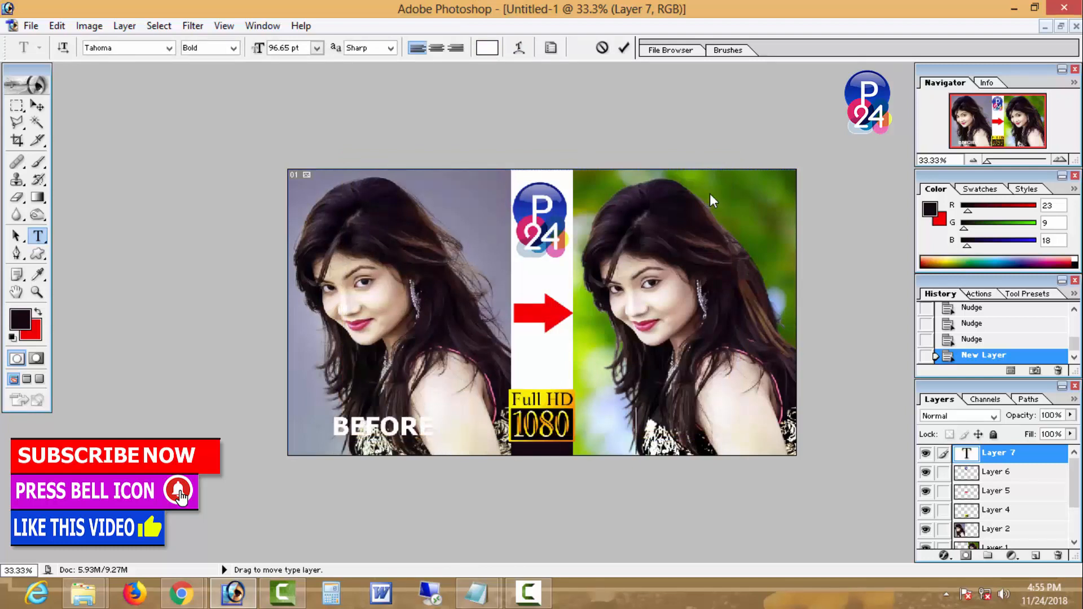
type("FTER")
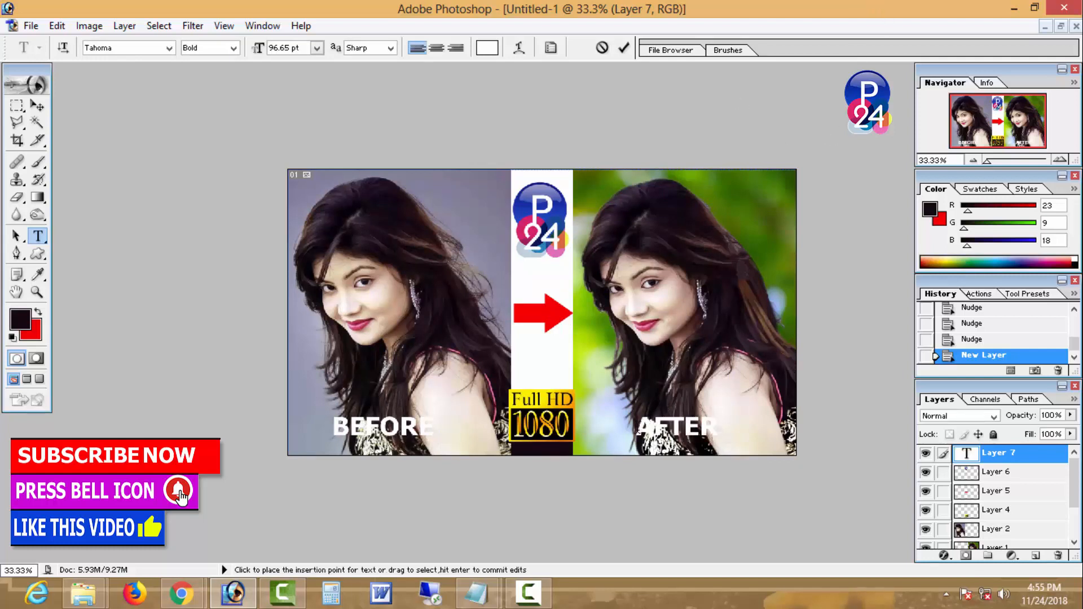
Commit the BEFORE and AFTER text and nudge it slightly left and up.
left_click(41, 105)
key("Left")
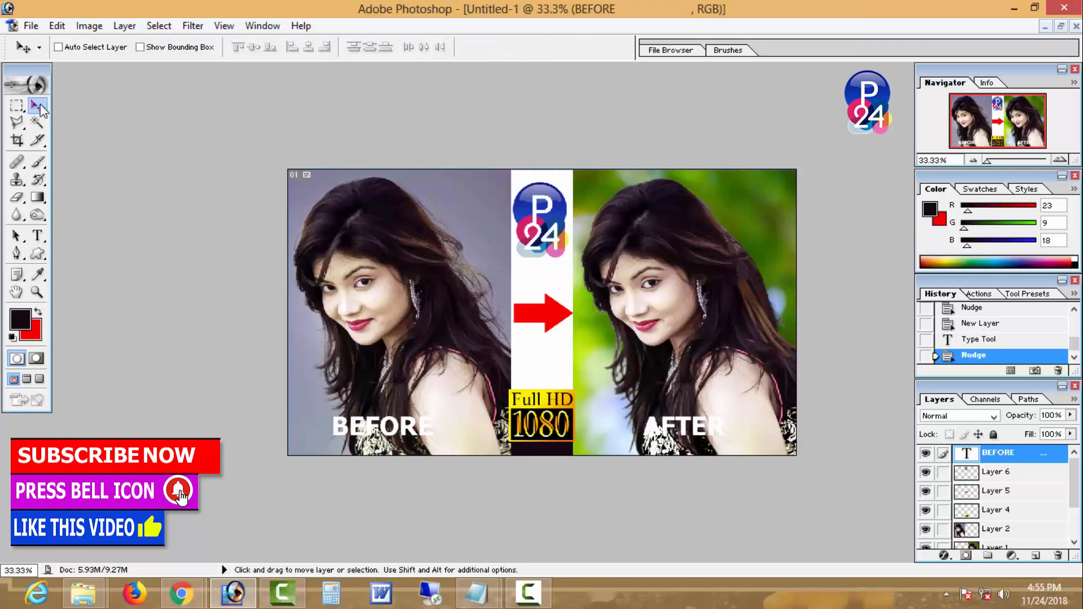
key("Left")
key("Left")
key("Left")
key("Left")
key("Up")
key("Up")
key("Up")
key("Up")
key("Up")
key("Up")
key("Up")
key("Up")
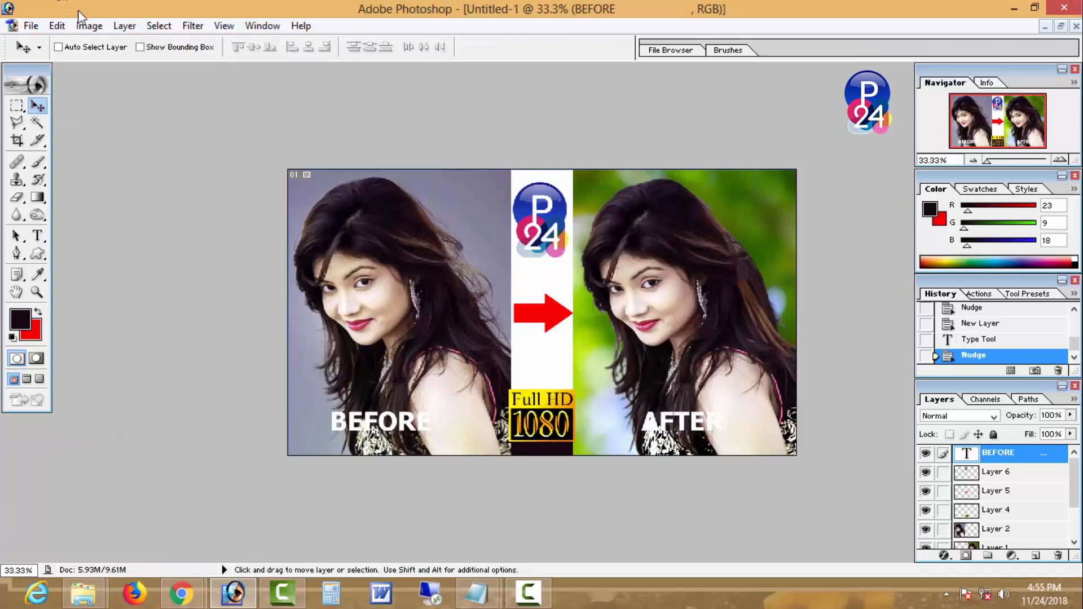
Add a 6 px black outside stroke to the BEFORE and AFTER text and nudge the text left.
left_click(124, 26)
mouse_move(324, 119)
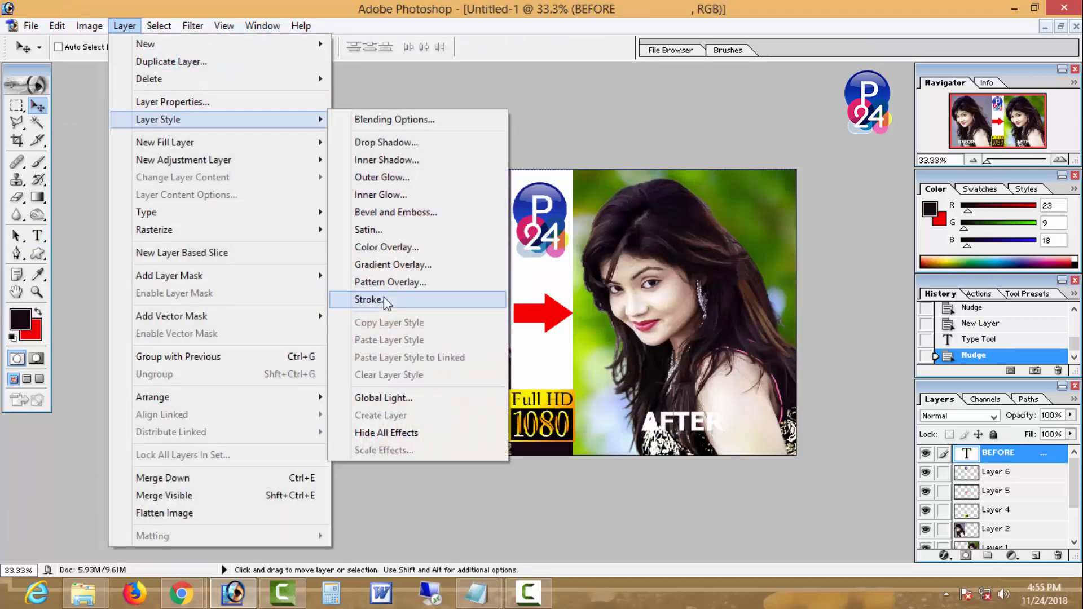
left_click(385, 300)
left_click(819, 231)
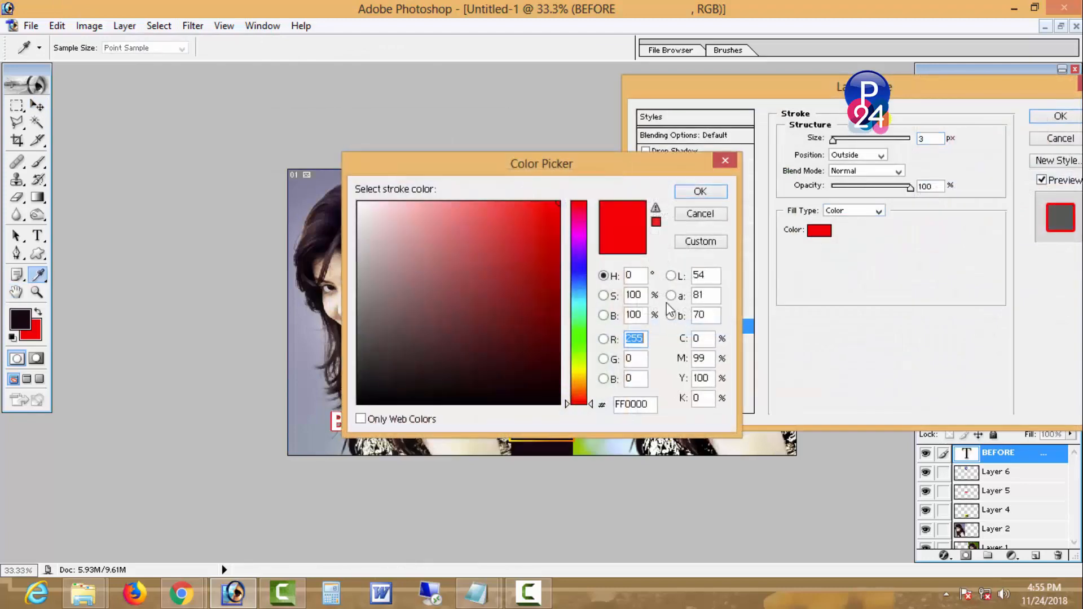
left_click(550, 403)
left_click(697, 193)
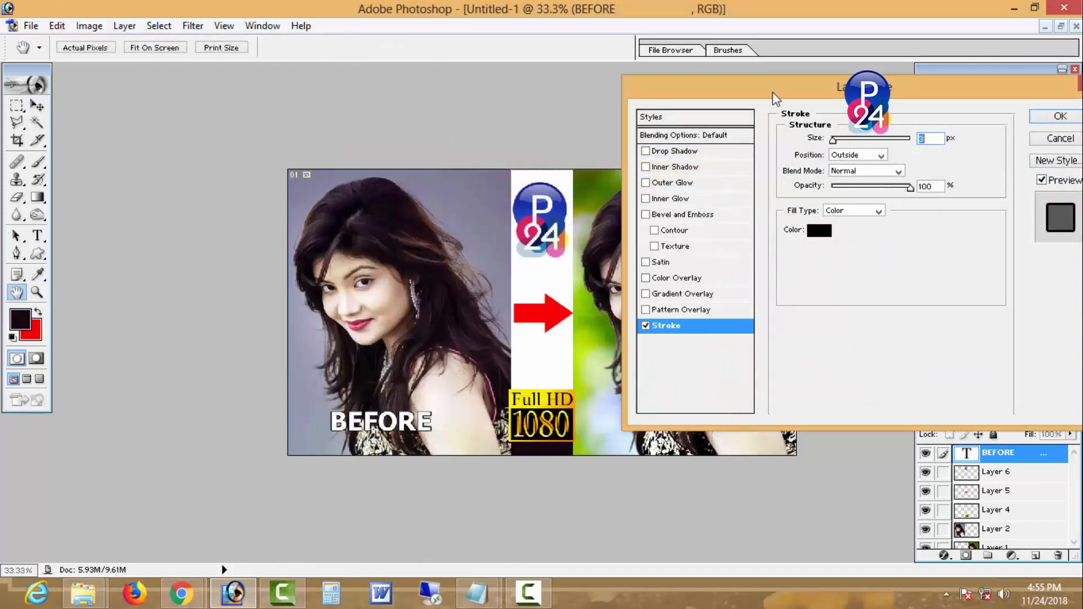
left_click_drag(773, 95, 414, 23)
key("Up")
key("Up")
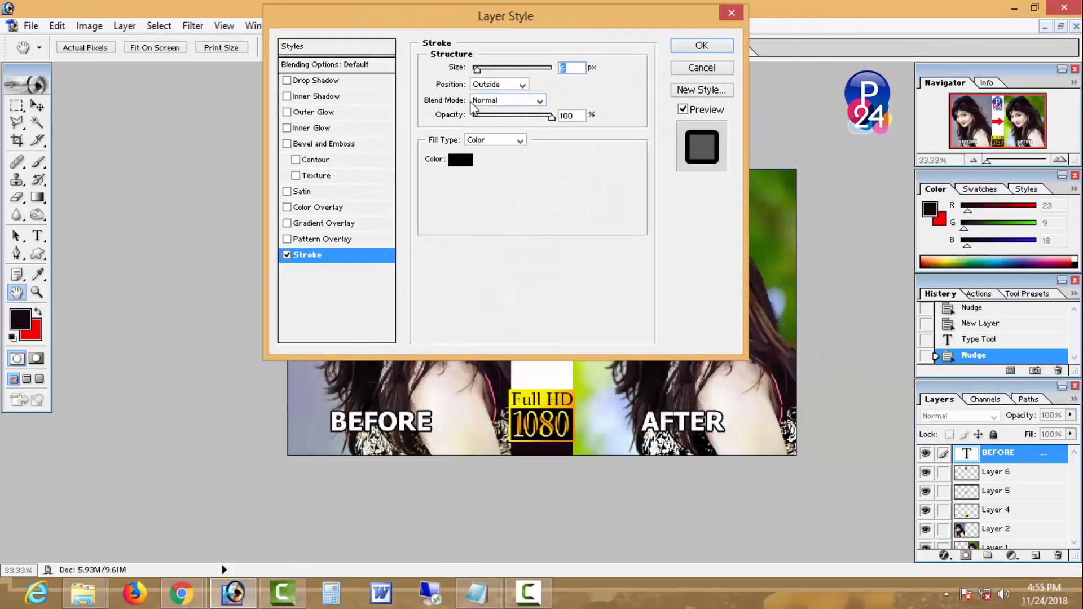
type("6")
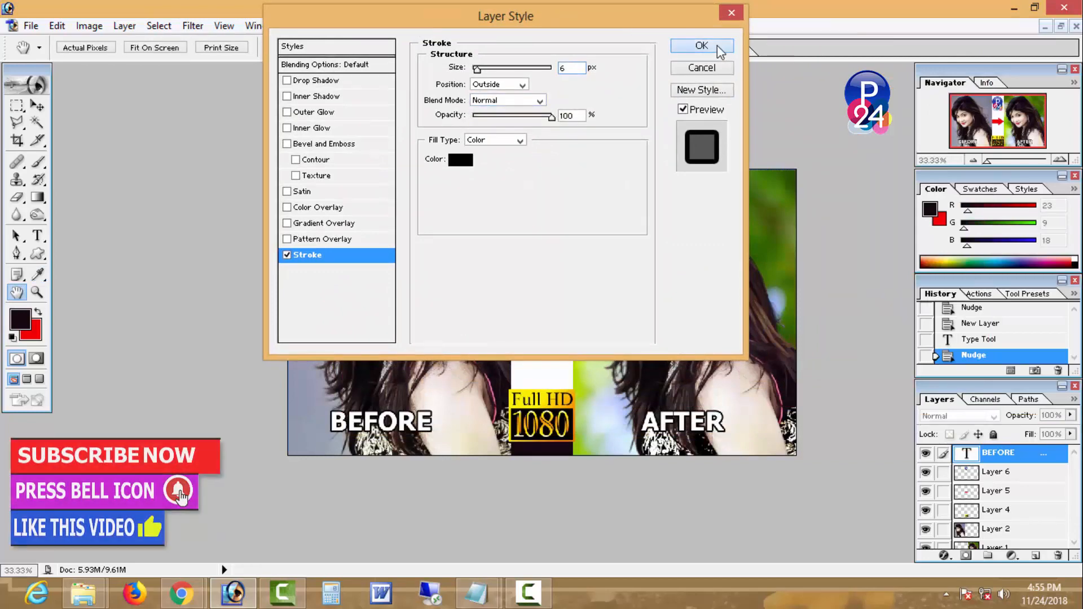
left_click(701, 46)
key("shift+Left")
key("shift+Left")
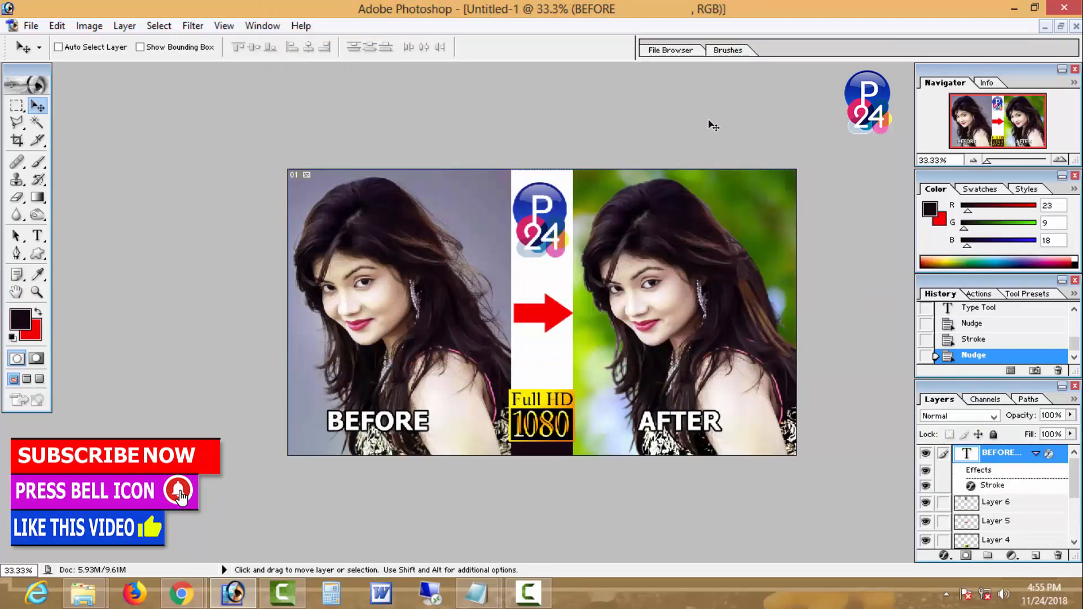
left_click(738, 248, "ctrl")
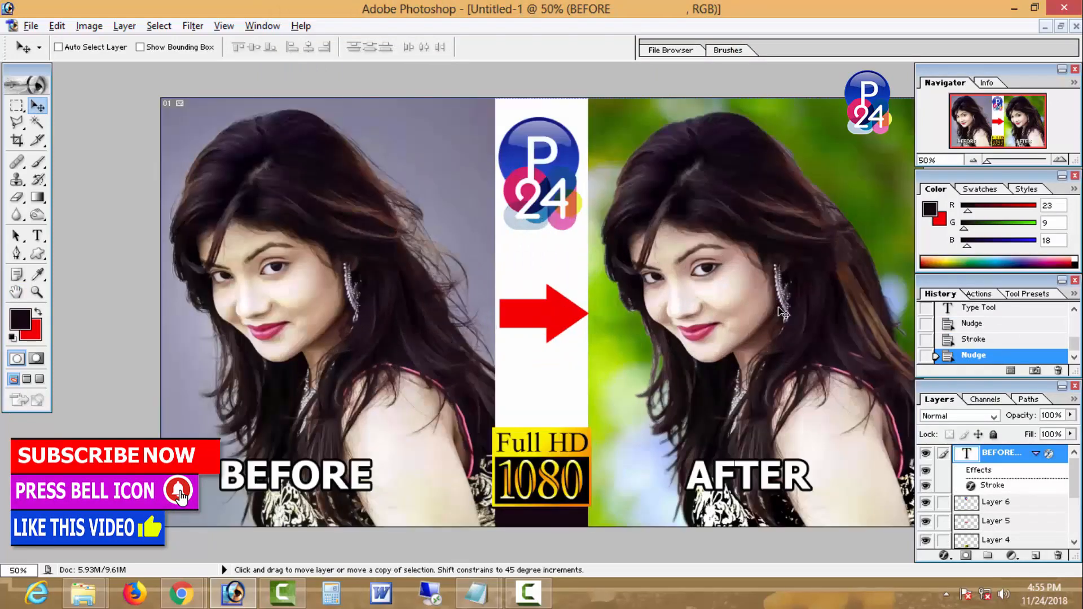
left_click(778, 308, "ctrl+alt")
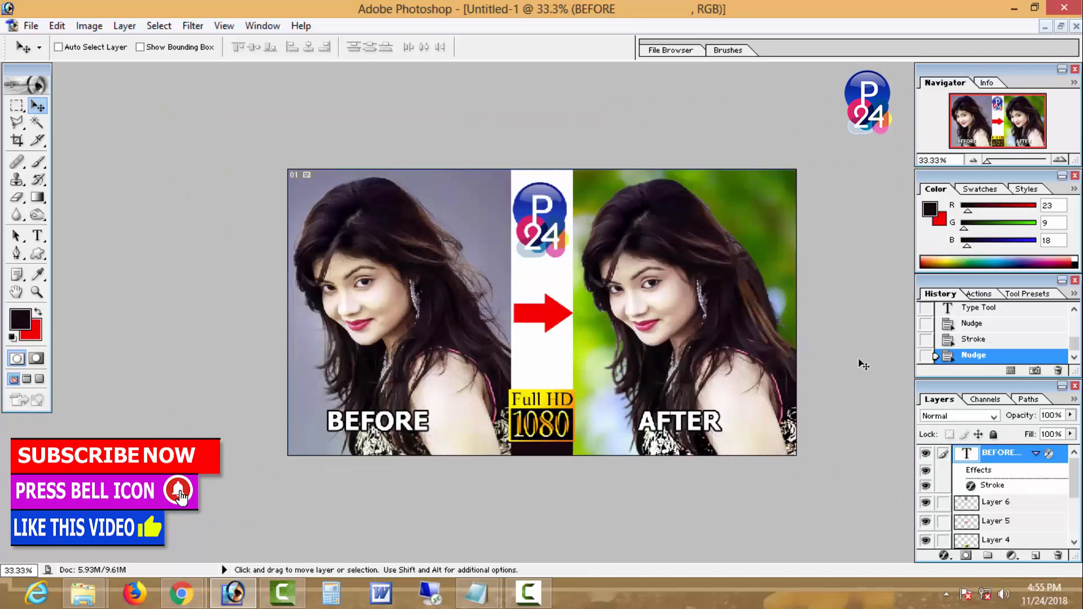
left_click(831, 353, "ctrl")
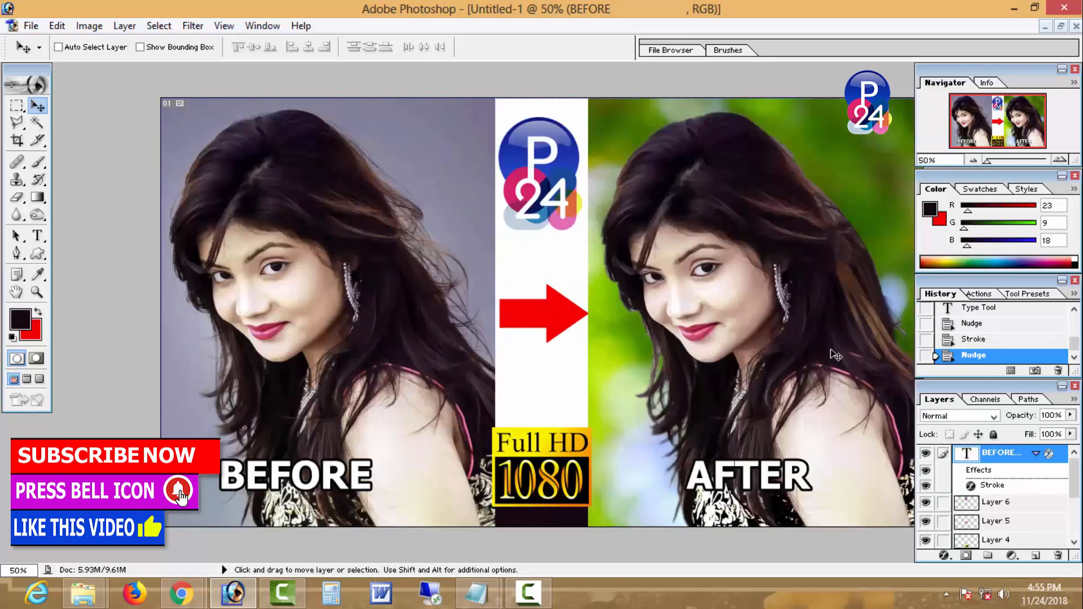